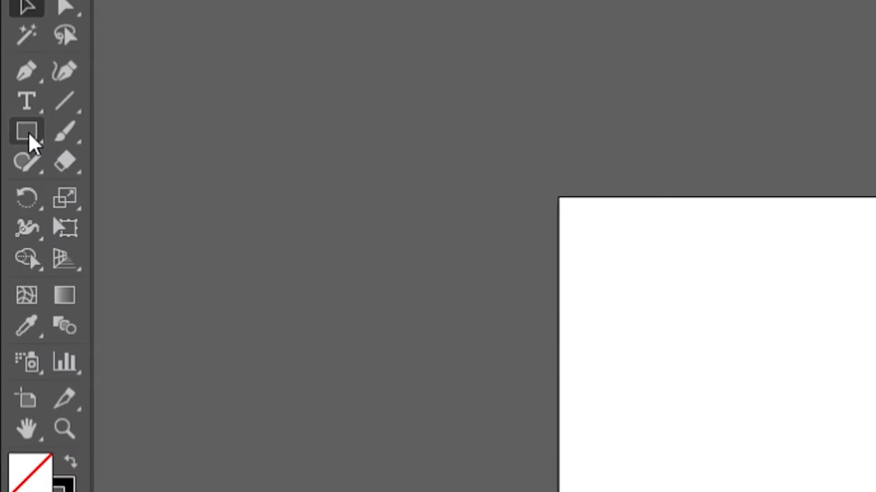
Draw a very thin vertical ellipse about 0.08 in wide and 13.03 in tall on the artboard.
left_click(28, 132)
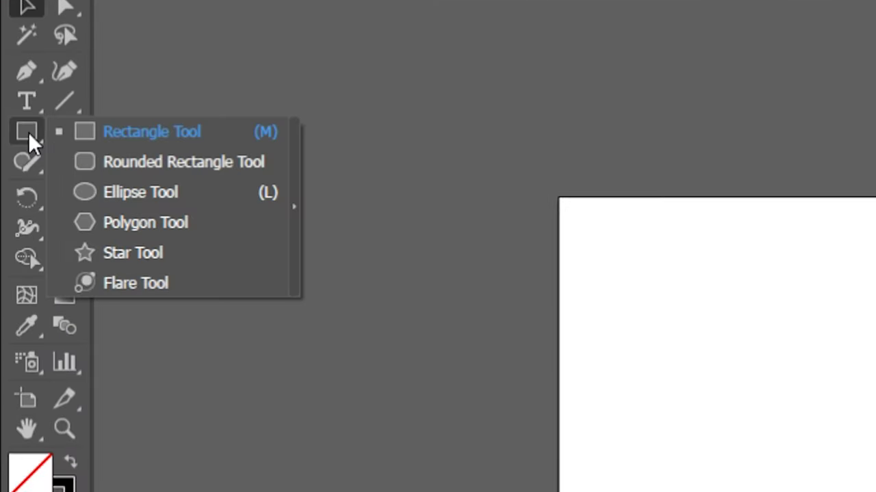
left_click(142, 200)
left_click_drag(296, 358, 327, 183)
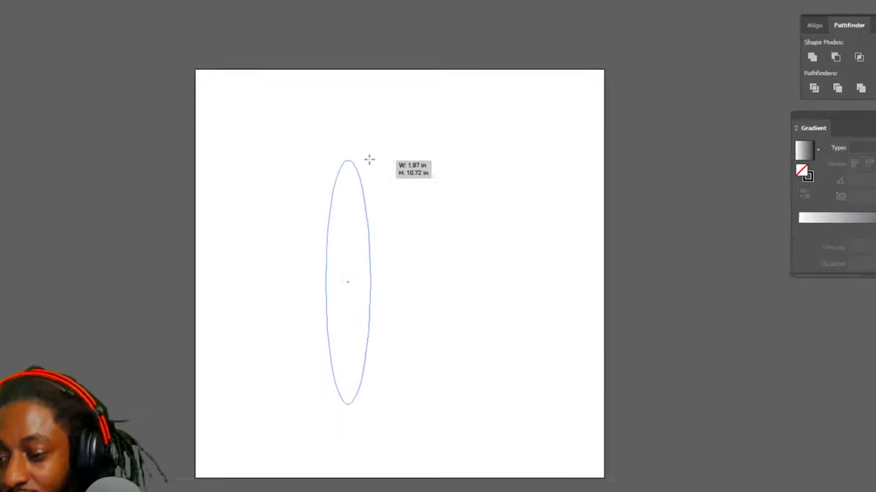
left_click_drag(369, 159, 329, 138)
left_click_drag(364, 106, 362, 67)
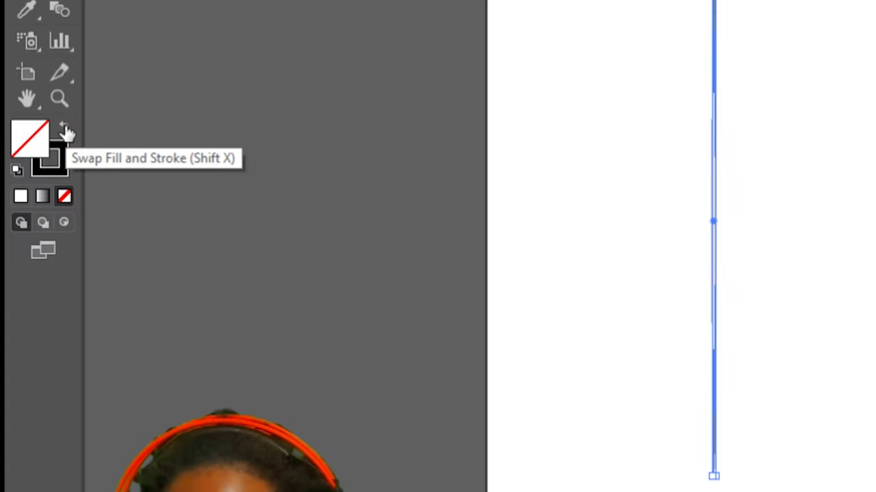
Swap the ellipse's fill and stroke to give it a solid black fill without an outline, and deselect it.
left_click(25, 212)
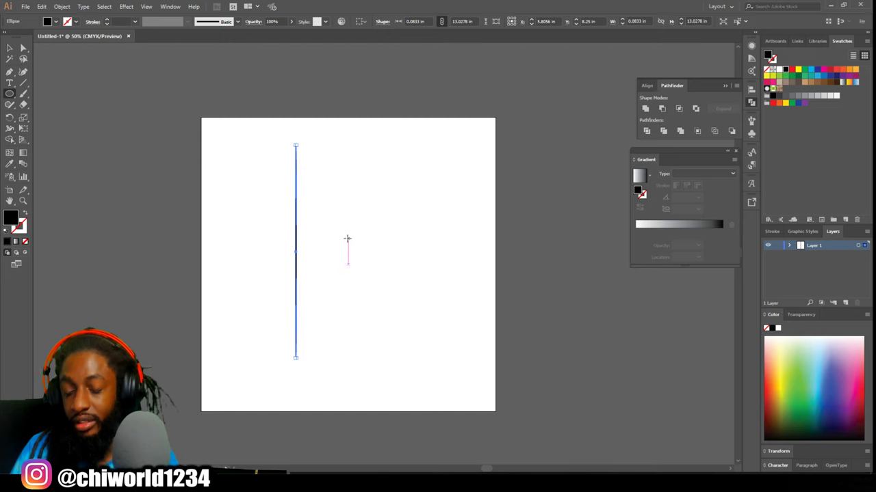
left_click(11, 48)
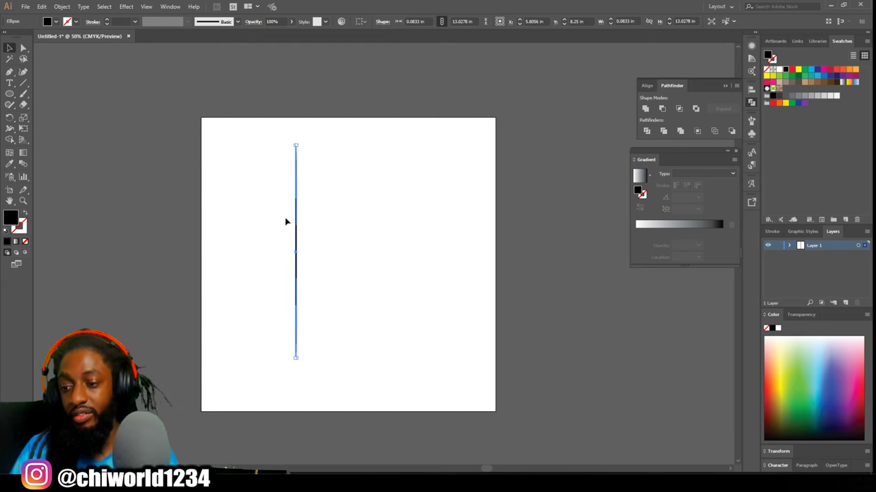
left_click(363, 253)
Examine the tapered tip and the shaft of the thin black ellipse up close.
scroll(365, 254, "up", 1)
scroll(364, 255, "up", 4)
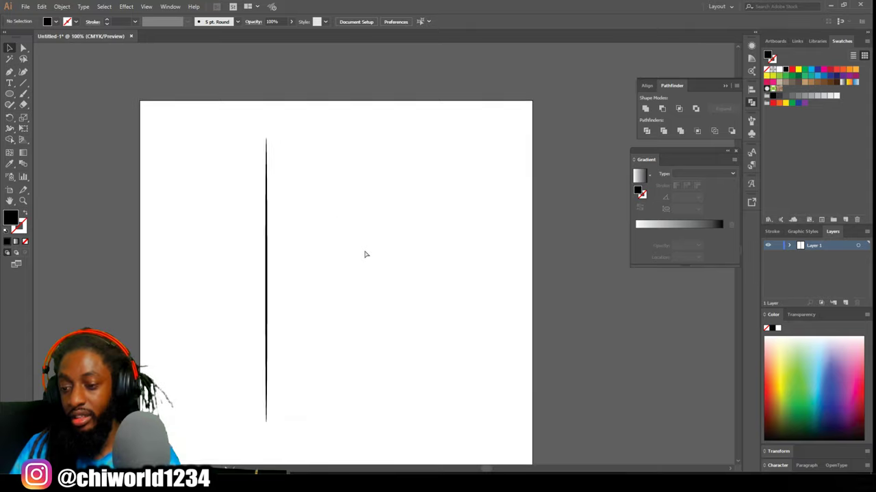
scroll(361, 254, "left", 4)
scroll(361, 254, "up", 1)
scroll(361, 254, "up", 3)
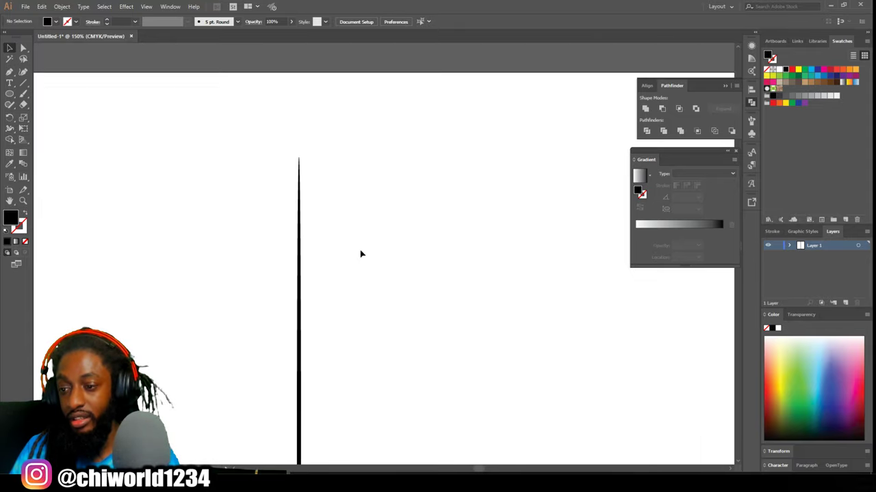
scroll(357, 254, "up", 2)
scroll(357, 254, "up", 1)
scroll(355, 254, "left", 3)
scroll(353, 253, "up", 5)
scroll(354, 253, "down", 2)
scroll(348, 262, "down", 2)
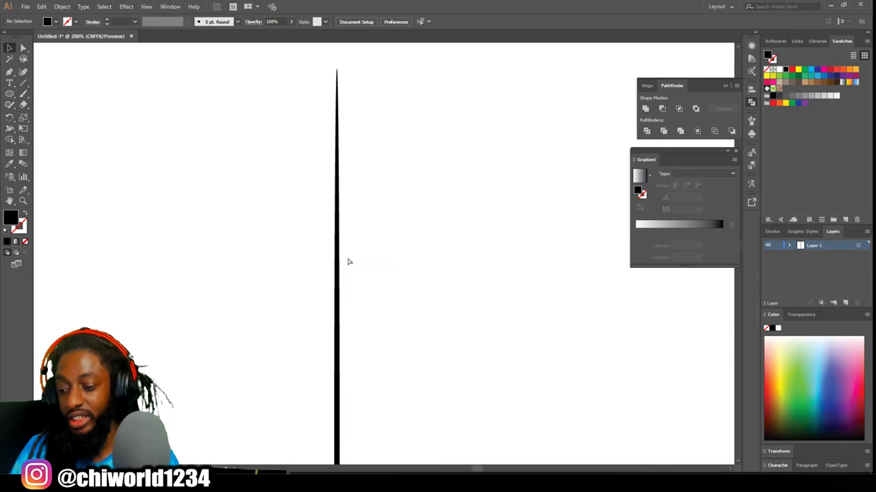
scroll(347, 262, "down", 1)
scroll(347, 260, "down", 3)
scroll(326, 274, "up", 4)
Create a new art brush from the thin black ellipse, keeping the default Art Brush options.
left_click_drag(280, 207, 399, 295)
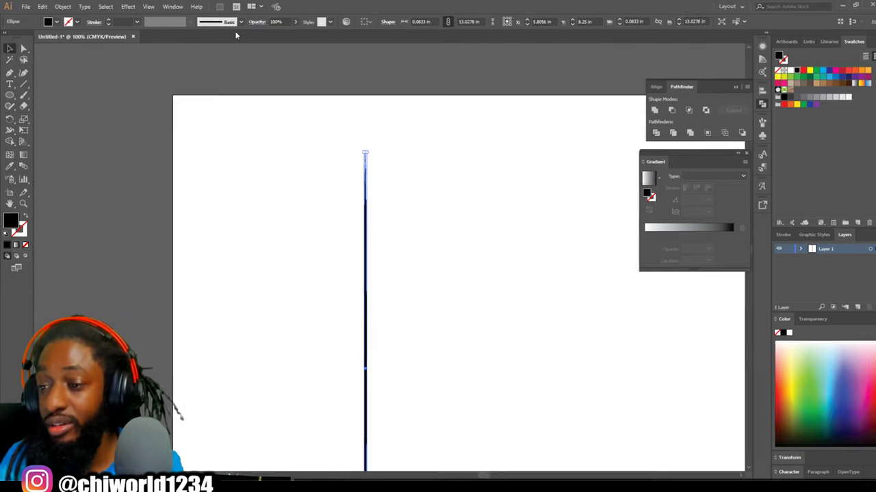
left_click(240, 22)
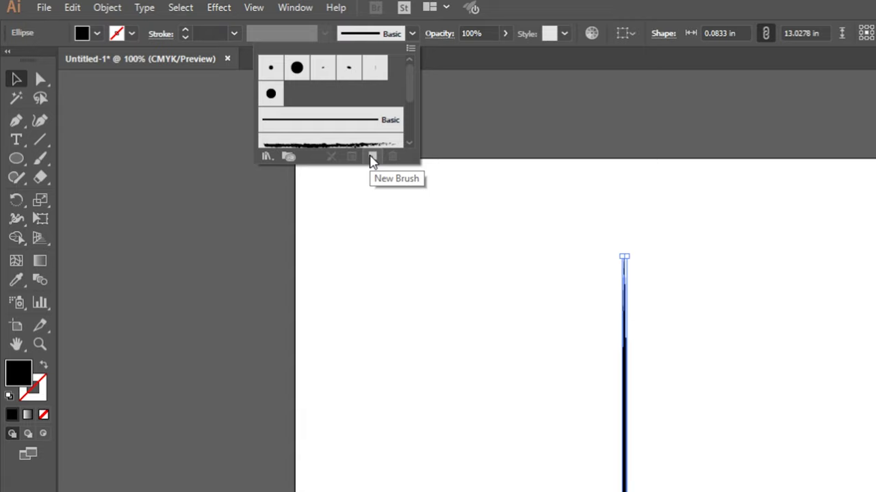
left_click(372, 159)
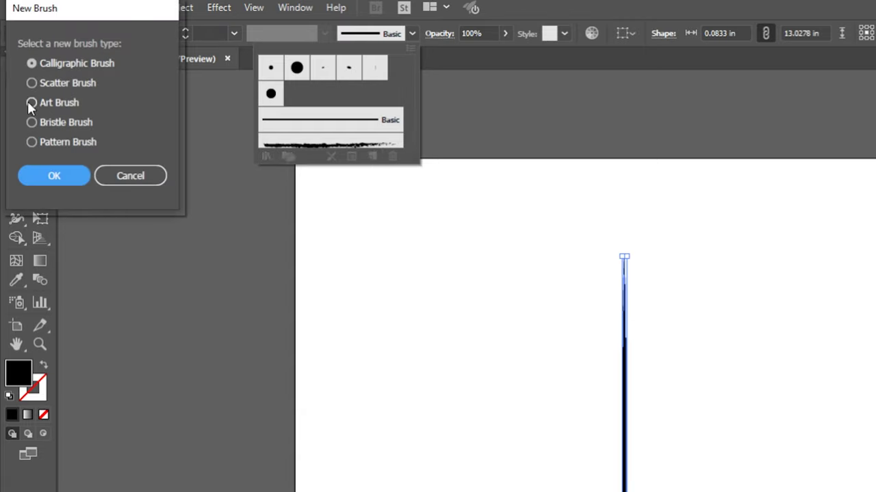
left_click(29, 102)
left_click(55, 179)
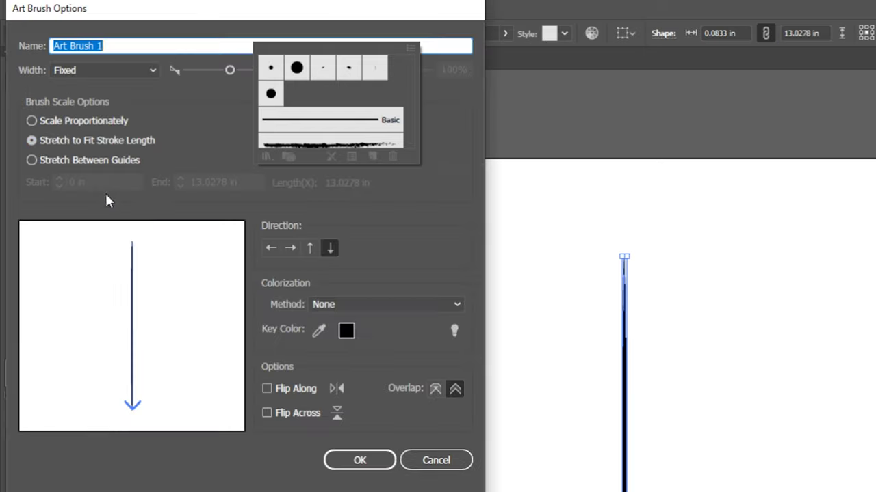
left_click(351, 460)
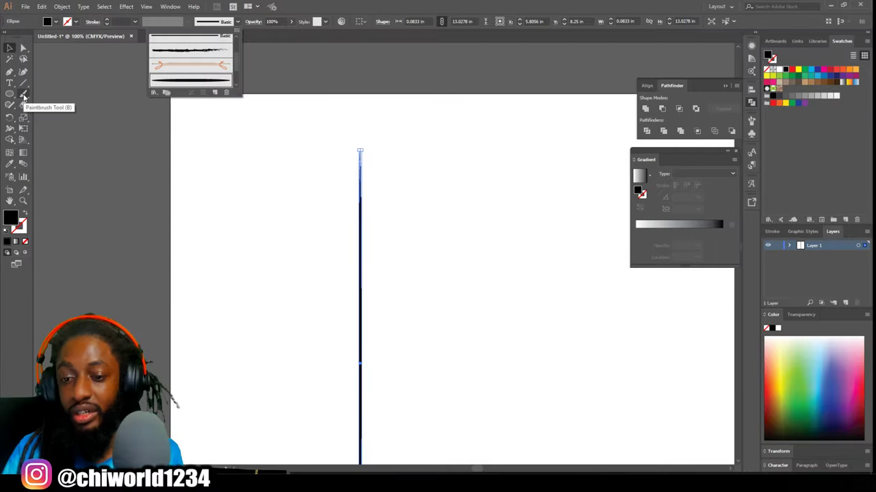
Paint three curved test strokes beside the ellipse using the Paintbrush with the new art brush.
left_click(41, 162)
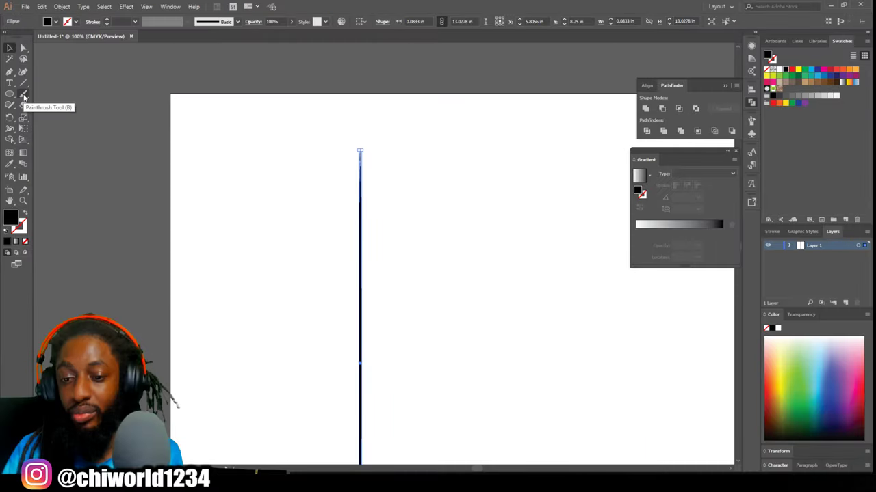
left_click(23, 93)
mouse_move(171, 213)
left_mouse_down()
mouse_move(223, 205)
mouse_move(247, 145)
left_mouse_up()
mouse_move(229, 321)
left_mouse_down()
mouse_move(247, 256)
mouse_move(339, 214)
left_mouse_up()
mouse_move(172, 287)
left_mouse_down()
mouse_move(240, 313)
mouse_move(353, 247)
left_mouse_up()
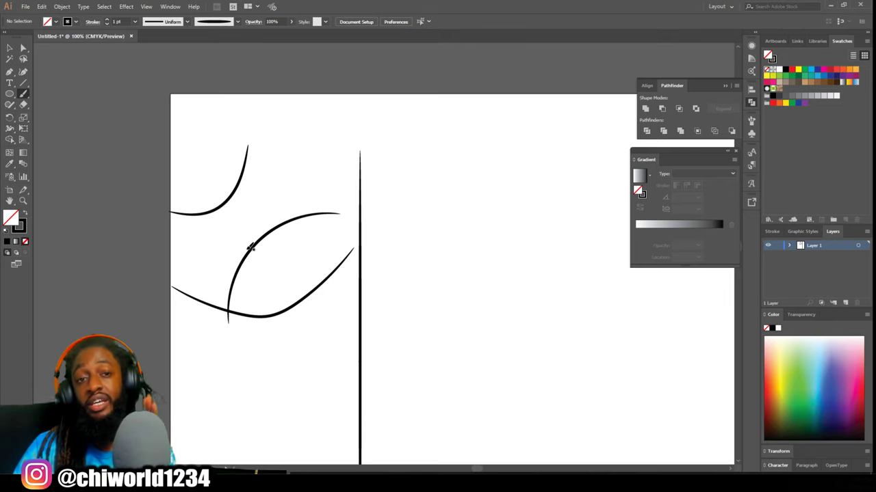
Delete the three test strokes together with the thin ellipse to clear the artboard.
key("v")
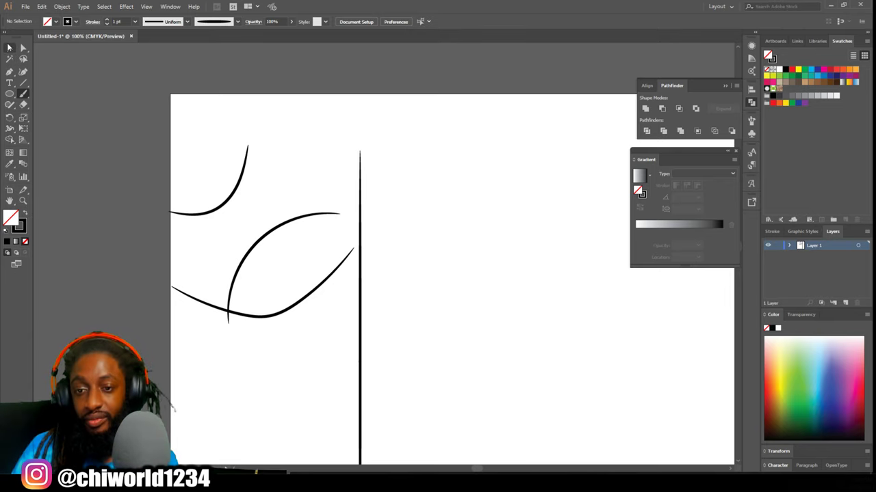
mouse_move(181, 106)
left_mouse_down()
mouse_move(414, 283)
mouse_move(414, 339)
left_mouse_up()
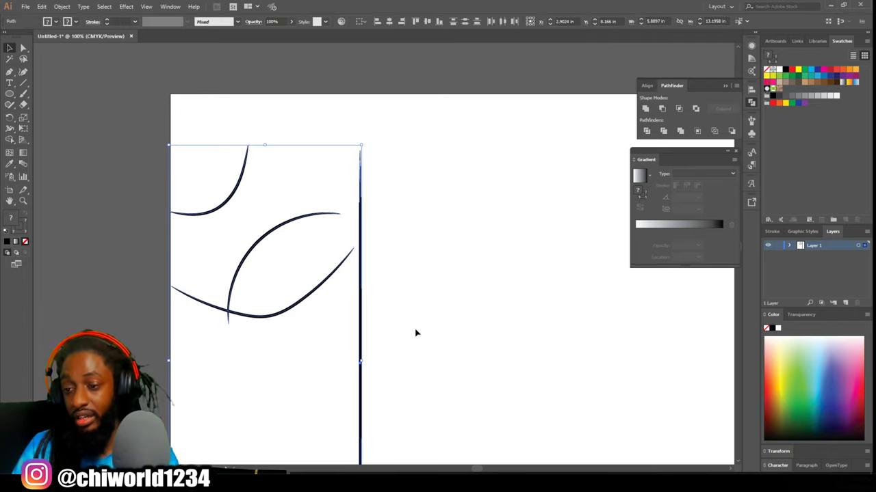
key("Delete")
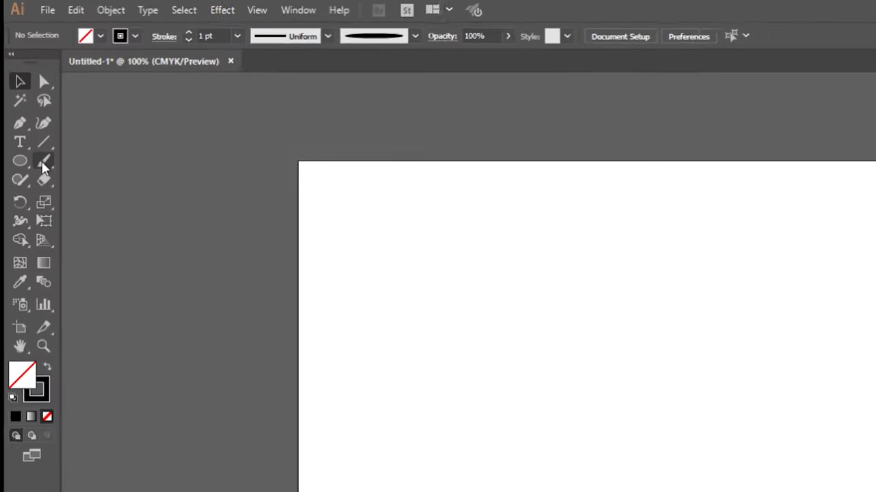
Set the Paintbrush tool's fidelity to Smooth.
double_click(23, 95)
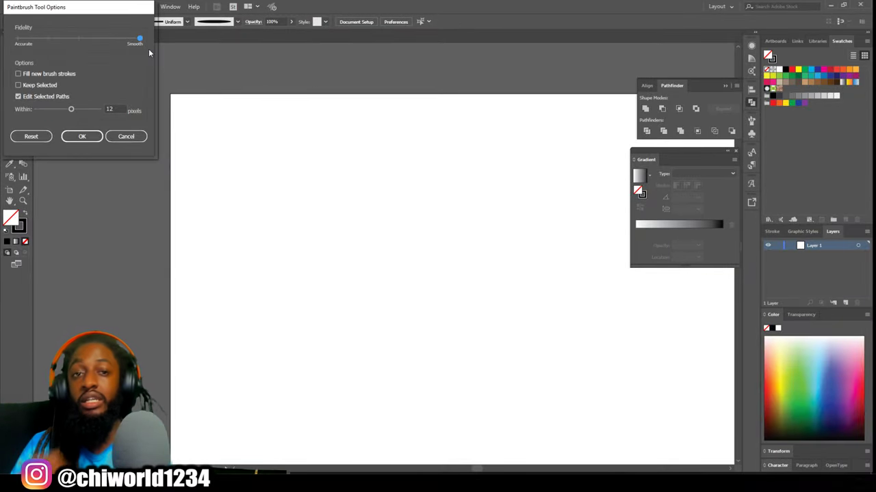
left_click(82, 136)
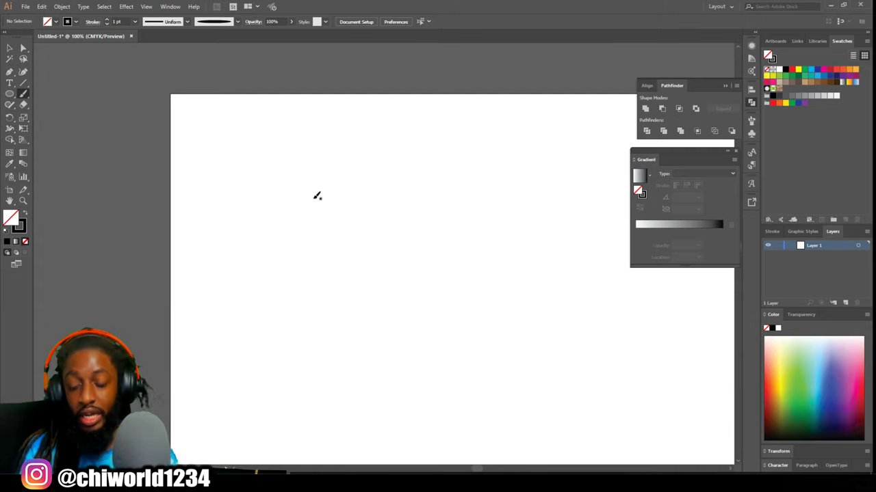
Paint a simple eye with an upper lid arc, a crossing lower lid arc and a round, open-topped iris stroke.
key("ctrl+0")
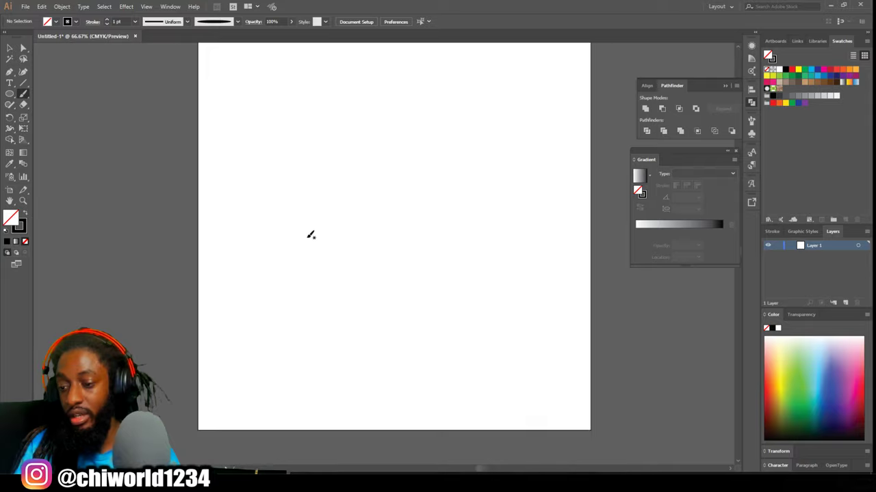
key("ctrl+equal")
key("ctrl+equal")
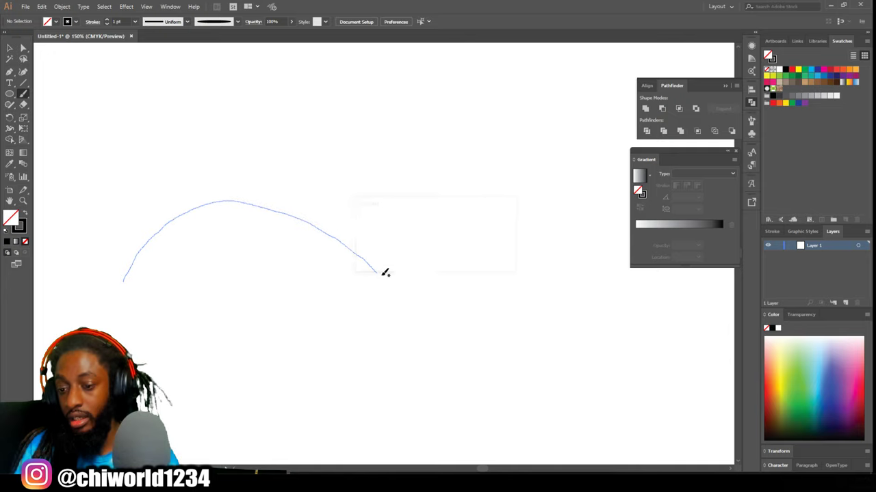
left_click_drag(383, 272, 378, 271)
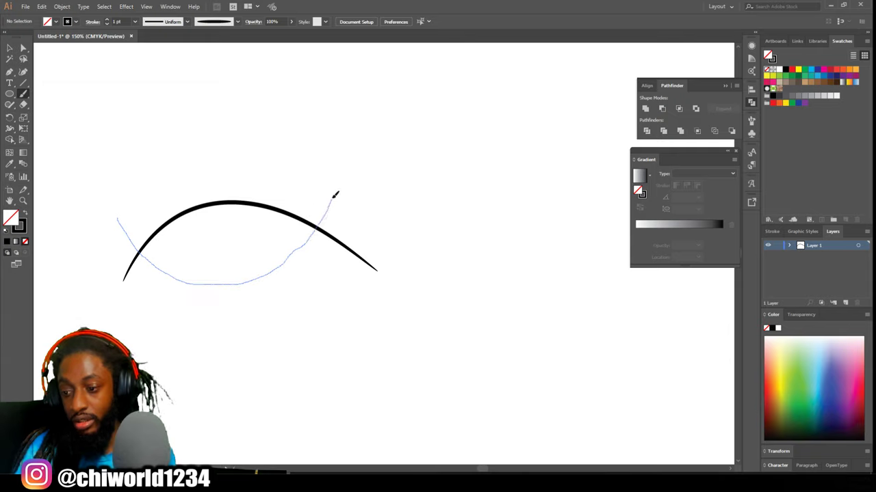
left_click_drag(348, 163, 350, 159)
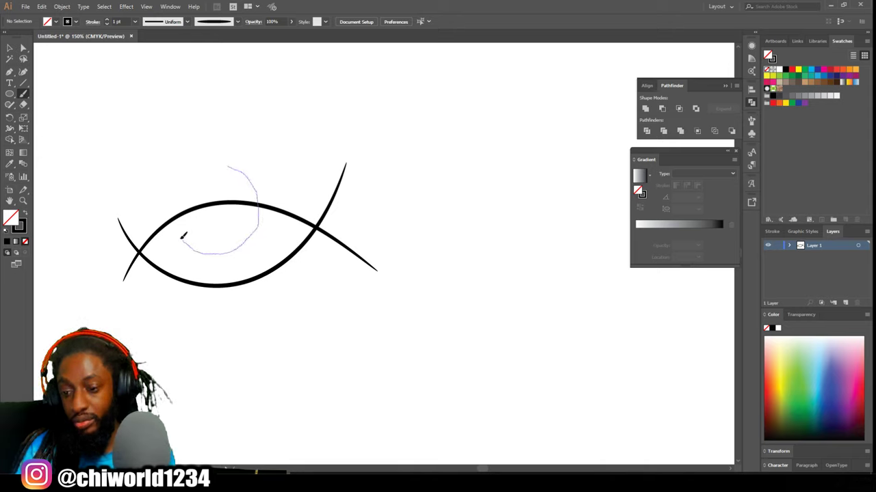
left_click_drag(197, 173, 194, 176)
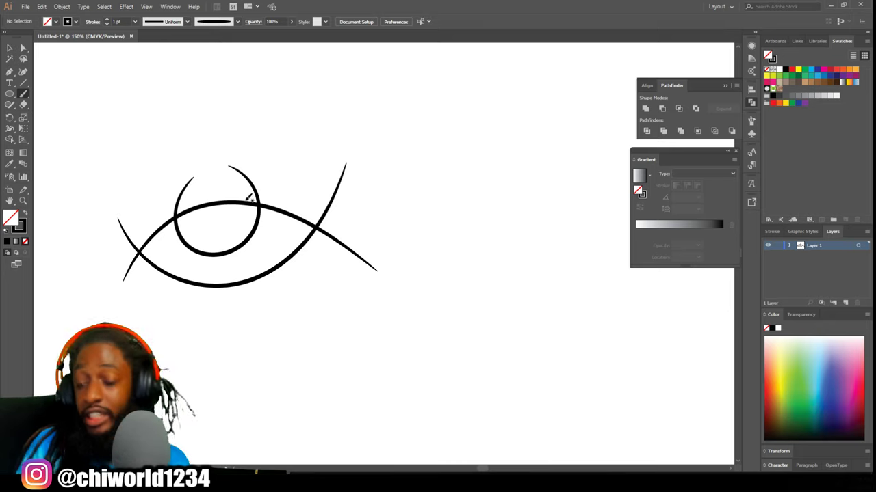
Expand the appearance of all the eye strokes and split them at their crossings with Pathfinder Divide.
left_click(10, 48)
key("ctrl+a")
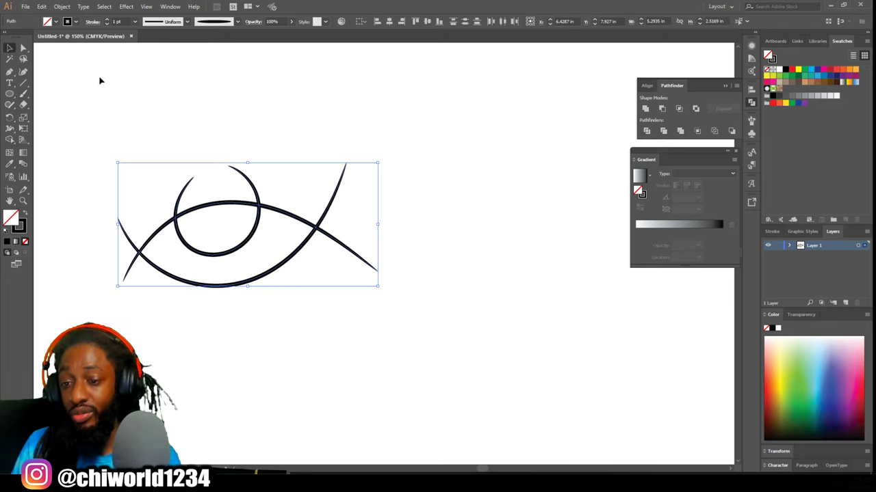
left_click(62, 7)
left_click(100, 114)
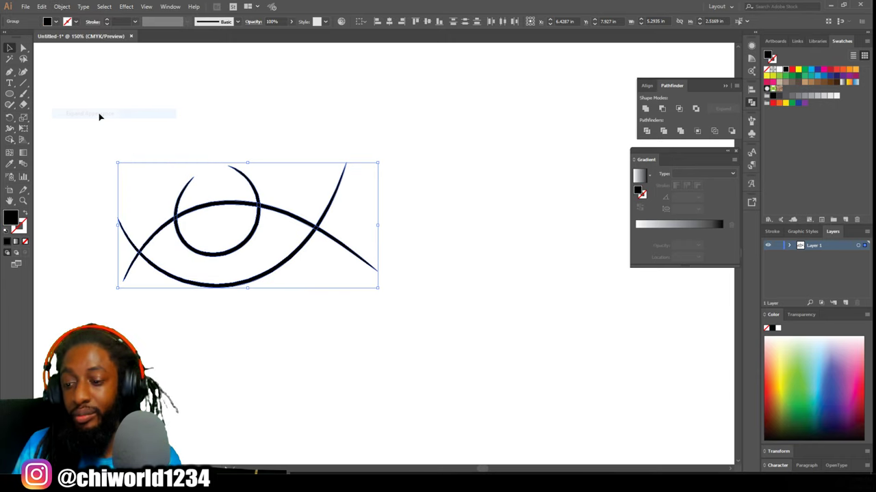
left_click(647, 132)
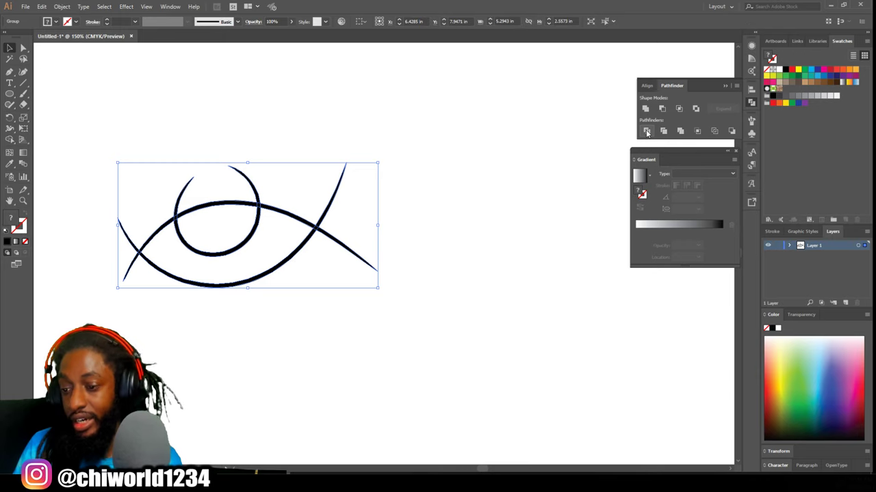
Isolate the divided eye group and delete the two iris pieces that extend above the upper lid.
left_click(256, 113)
left_click(253, 183)
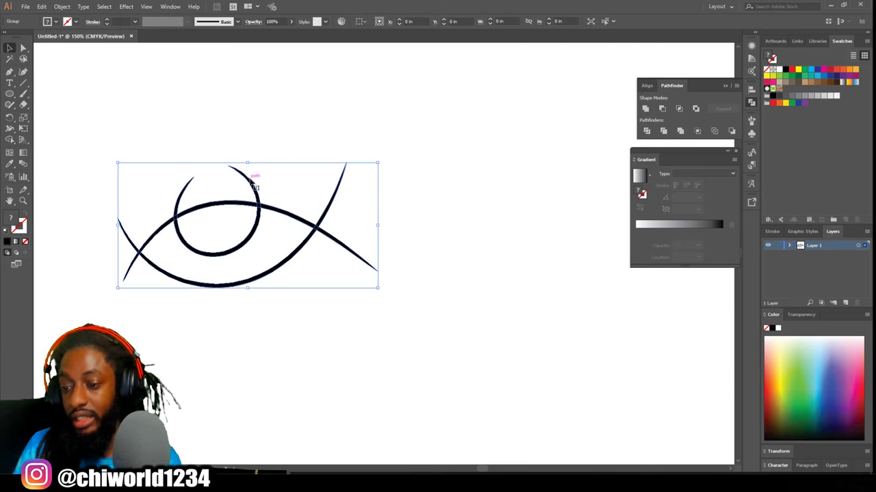
right_click(252, 179)
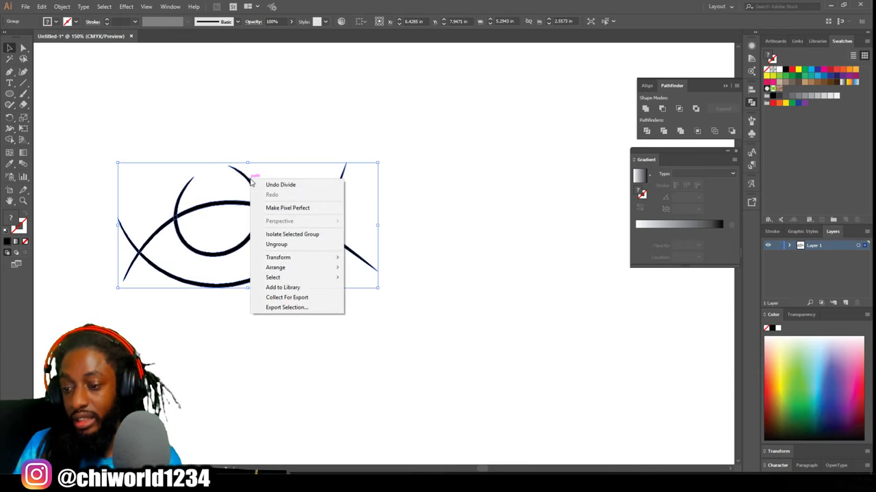
left_click(272, 235)
left_click(253, 188)
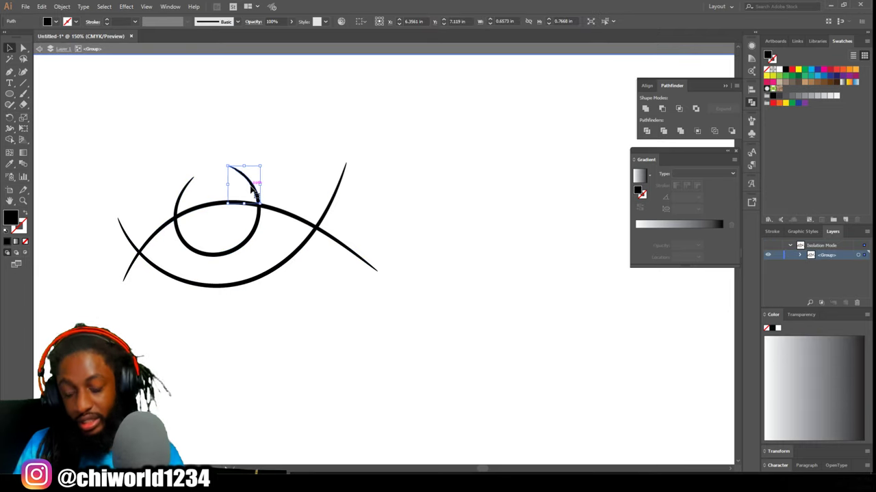
key("Delete")
left_click(184, 193)
key("Delete")
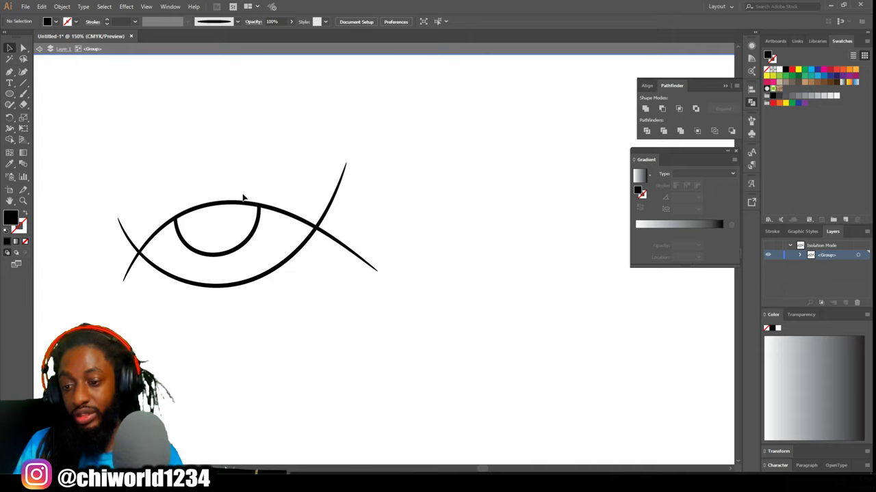
Delete the overhanging lid stroke ends beyond both corners of the eye.
left_click(327, 190)
key("Delete")
left_click(124, 281)
key("Delete")
Delete the entire trimmed eye drawing to empty the artboard.
key("ctrl+minus")
key("ctrl+minus")
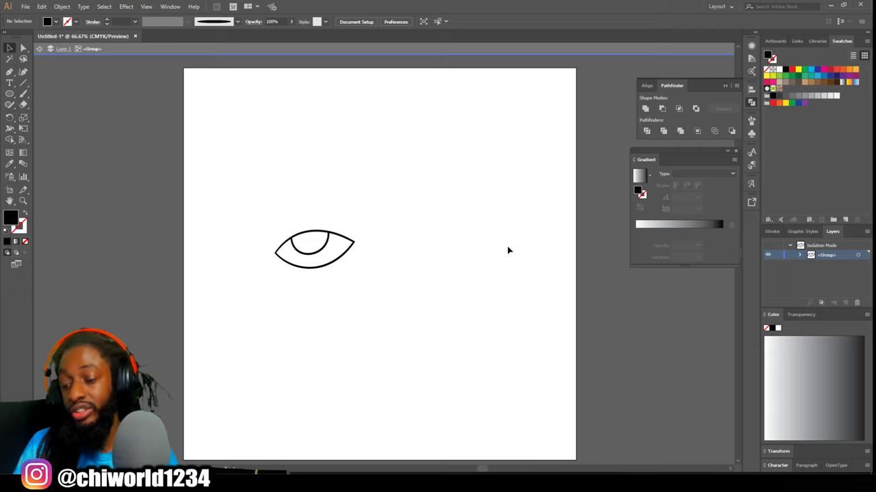
key("ctrl+plus")
key("ctrl+plus")
key("ctrl+plus")
scroll(251, 247, "up", 2)
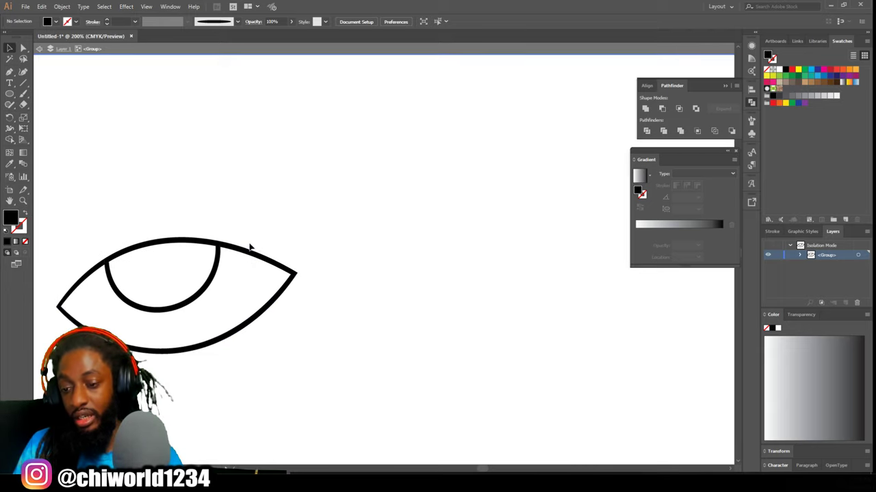
key("ctrl+minus")
left_click_drag(110, 230, 381, 354)
key("Delete")
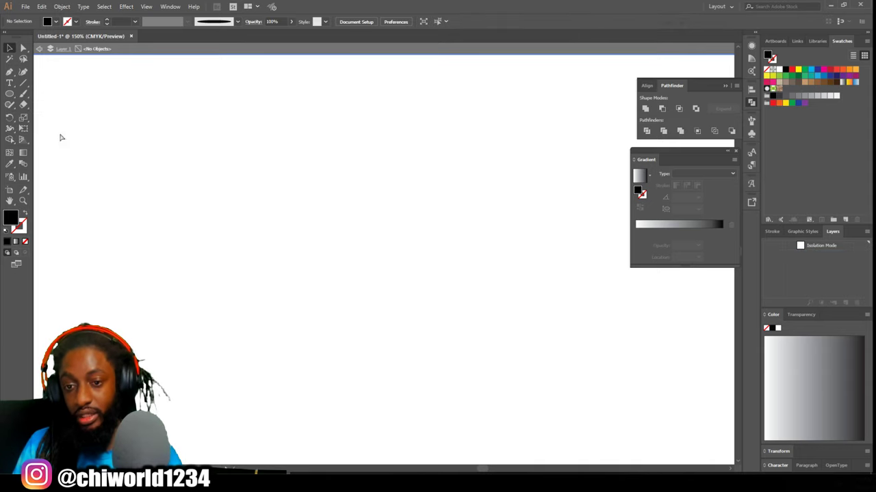
Paint an open C-shaped curve for the character's ear with the Paintbrush in the lower left of the artboard.
key("ctrl+minus")
key("ctrl+minus")
left_click(23, 95)
scroll(358, 286, "down", 1)
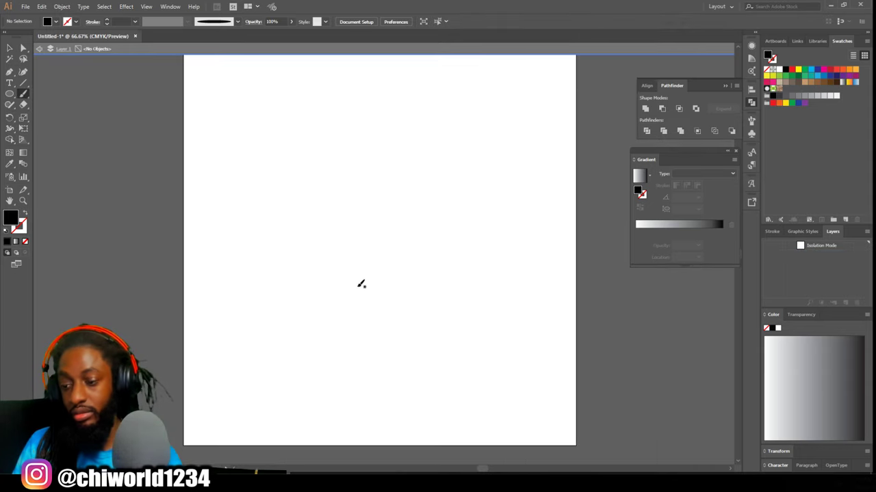
key("ctrl+plus")
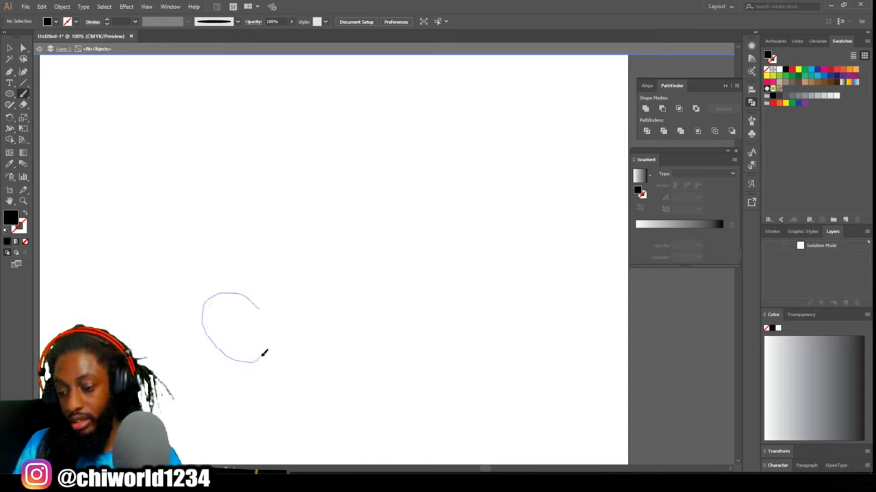
left_click_drag(270, 343, 269, 345)
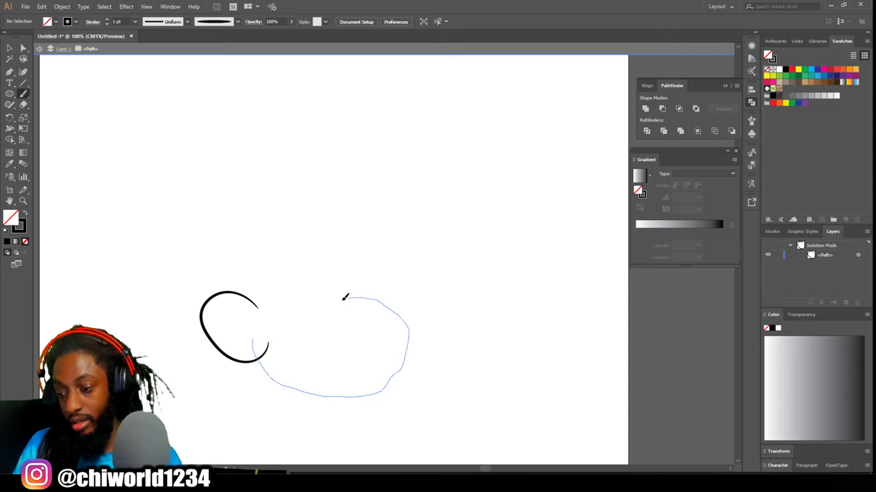
left_click_drag(345, 297, 346, 298)
scroll(305, 333, "down", 2)
key("ctrl+z")
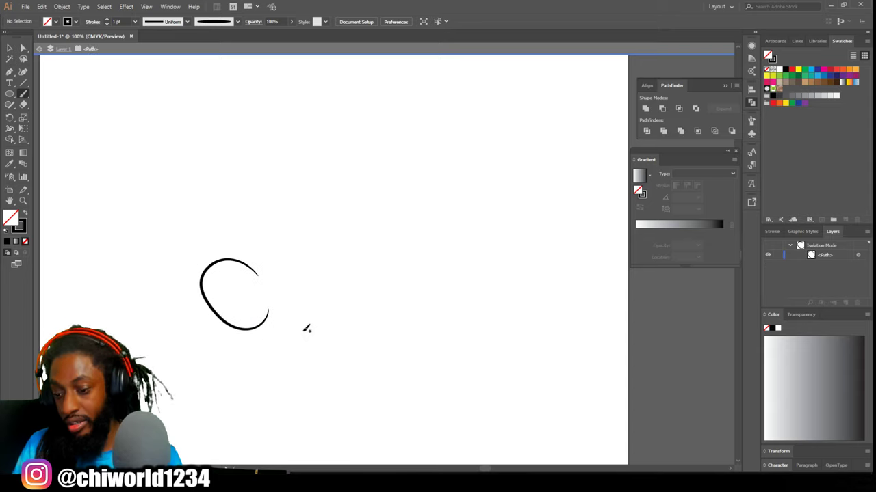
Paint a long rounded jaw and cheek curve starting inside the ear's lower end and curling back above the cheek.
scroll(306, 325, "down", 1)
key("ctrl+equal")
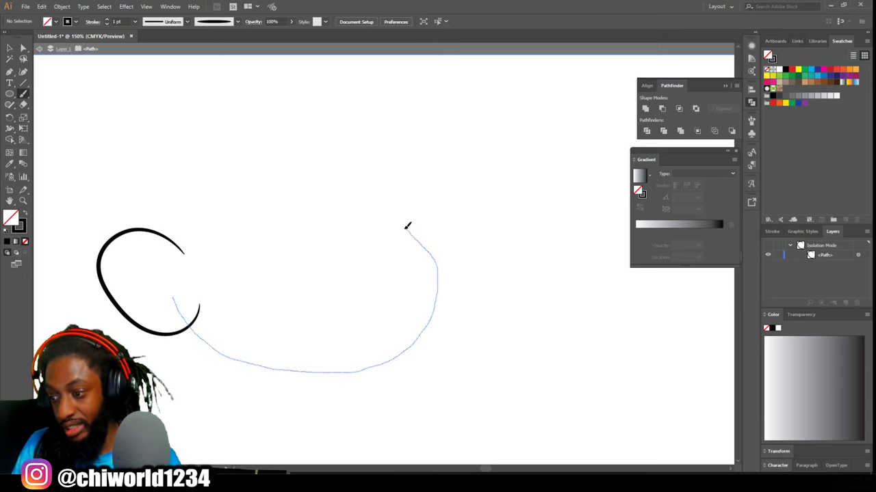
left_click_drag(361, 218, 352, 224)
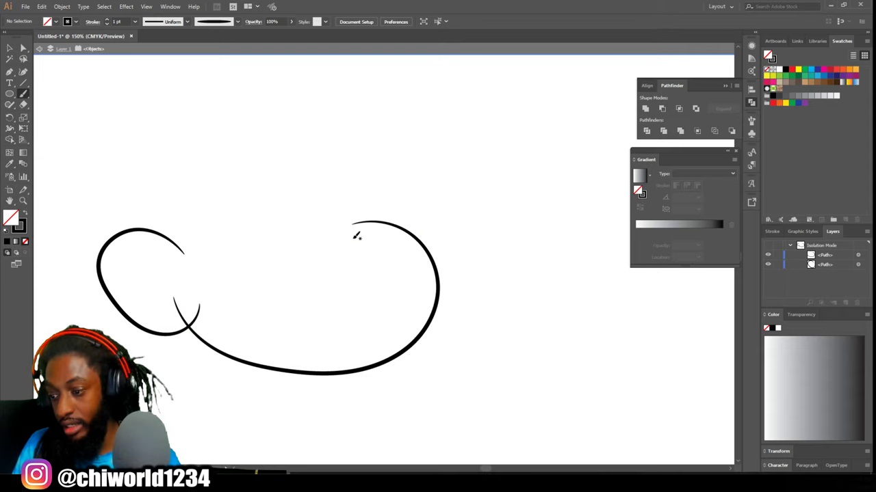
Paint the domed head outline as one stroke from inside the ear's upper end over to the top of the cheek.
scroll(246, 280, "up", 3)
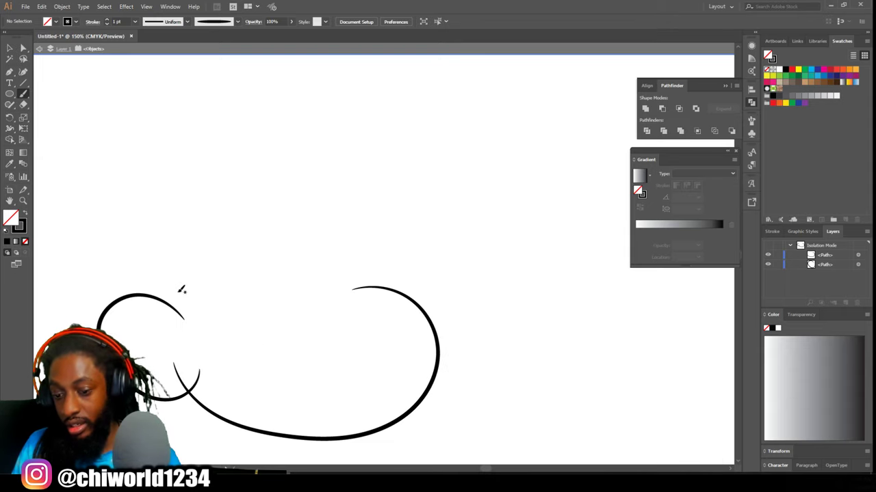
scroll(149, 294, "up", 2)
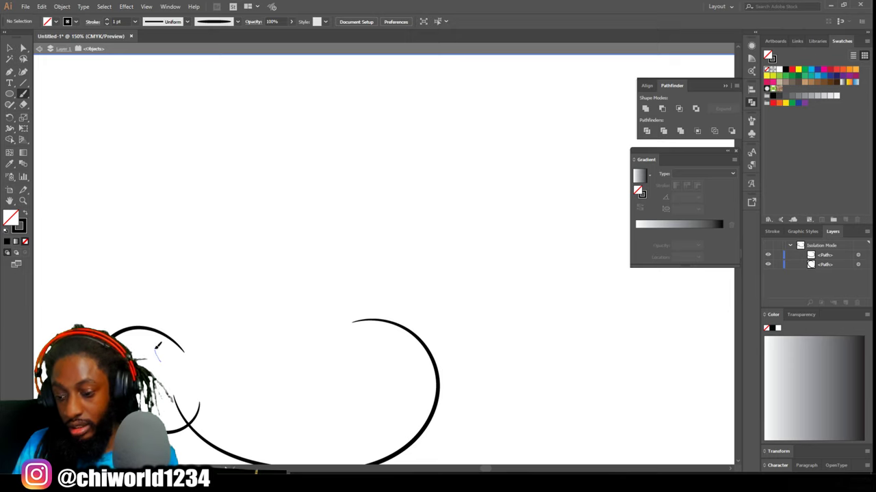
mouse_move(160, 361)
left_mouse_down()
mouse_move(140, 255)
mouse_move(161, 193)
mouse_move(211, 163)
mouse_move(266, 157)
mouse_move(321, 180)
mouse_move(363, 226)
left_mouse_up()
left_click_drag(380, 269, 380, 357)
scroll(381, 363, "down", 1)
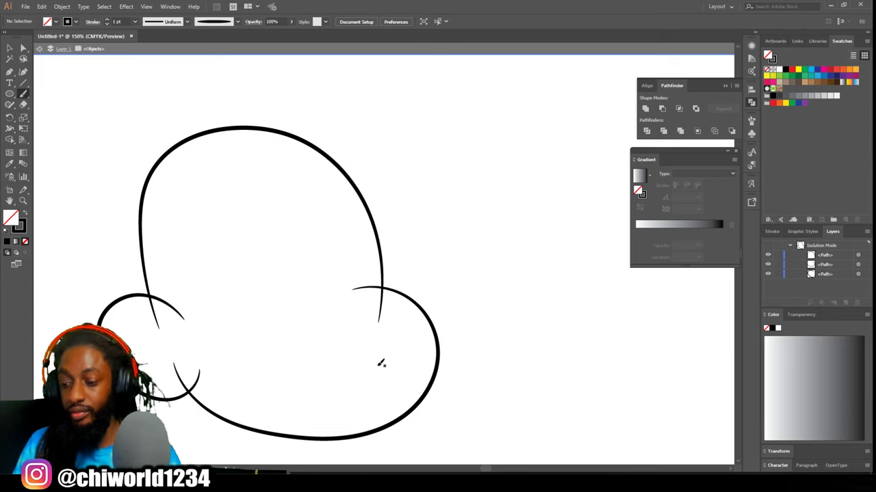
Paint a rounded, open nose stroke that overlaps the inner end of the cheek curve.
key("ctrl+minus")
key("ctrl+plus")
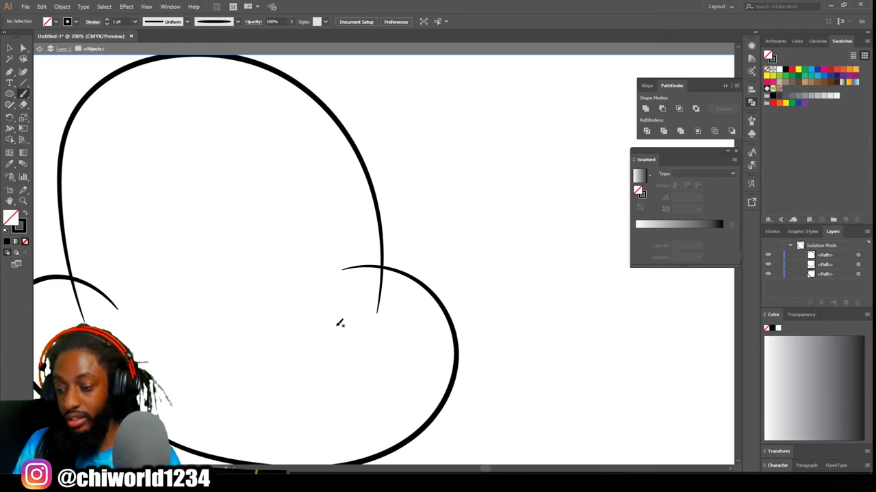
mouse_move(325, 314)
left_mouse_down()
mouse_move(355, 297)
mouse_move(352, 239)
left_mouse_up()
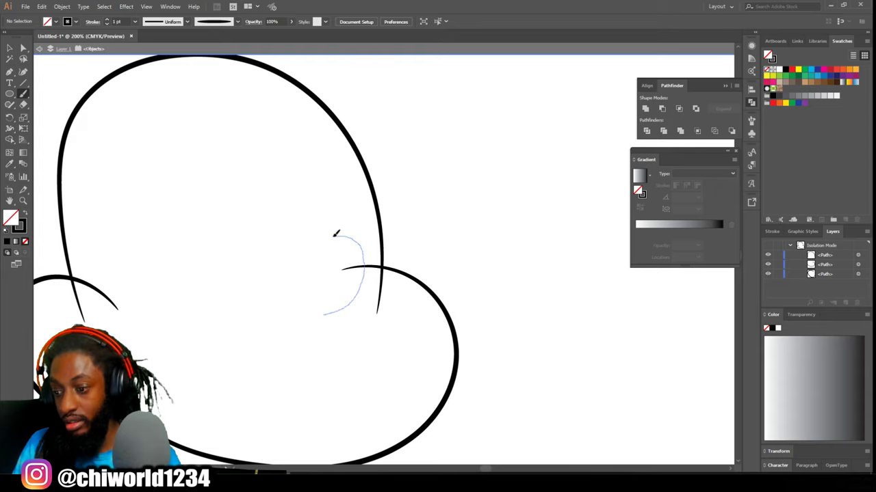
left_click_drag(303, 260, 297, 293)
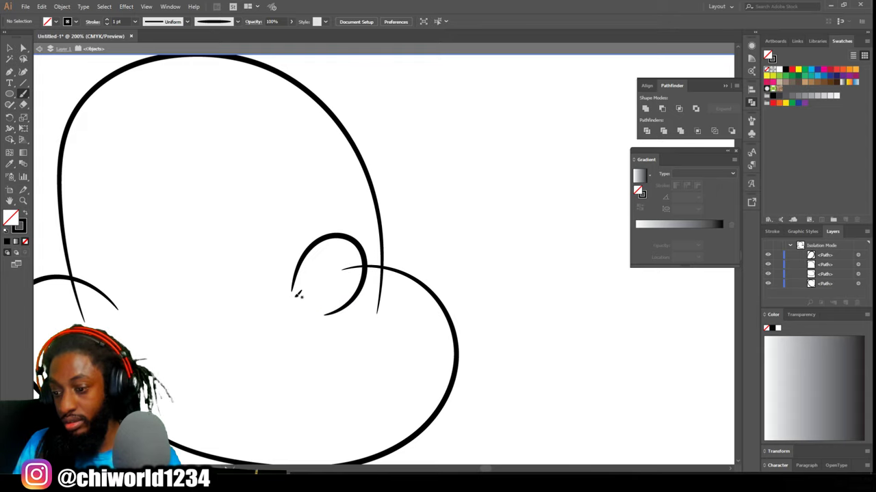
Paint both eyes beside the nose with crossing upper and lower lid strokes that overshoot at the corners.
key("ctrl+minus")
key("ctrl+minus")
key("ctrl+minus")
key("ctrl+plus")
key("ctrl+plus")
key("ctrl+plus")
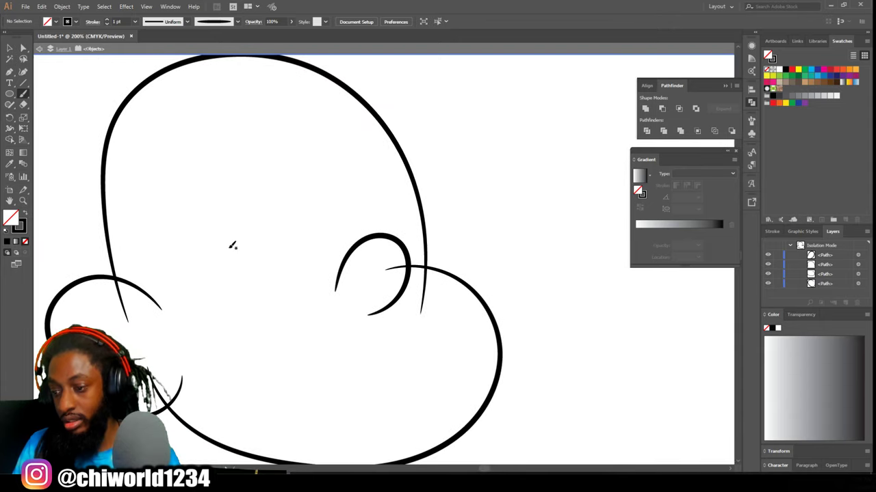
mouse_move(236, 252)
left_mouse_down()
mouse_move(270, 272)
mouse_move(320, 263)
mouse_move(337, 224)
mouse_move(383, 250)
mouse_move(439, 248)
mouse_move(436, 199)
left_mouse_up()
mouse_move(211, 306)
left_mouse_down()
mouse_move(262, 243)
mouse_move(382, 217)
mouse_move(448, 226)
left_mouse_up()
key("ctrl+minus")
key("ctrl+minus")
key("ctrl+plus")
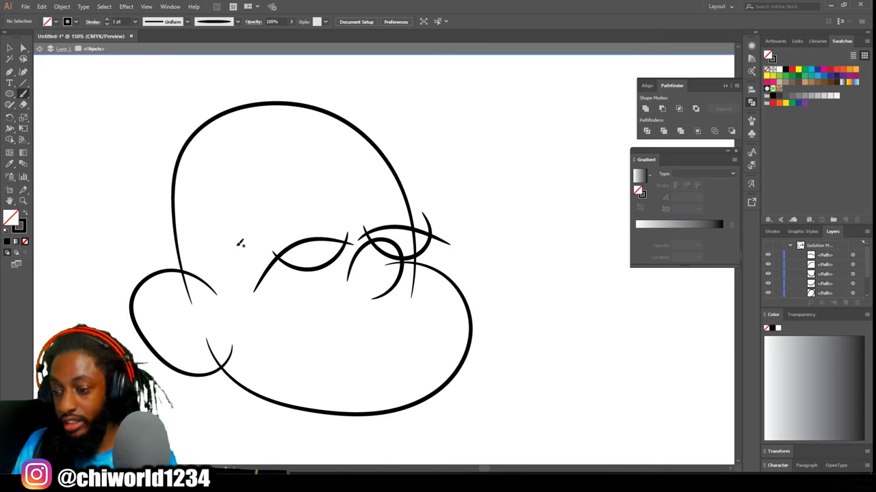
Expand the appearance of all the face strokes and split them at their crossings with Pathfinder Divide.
left_click(10, 48)
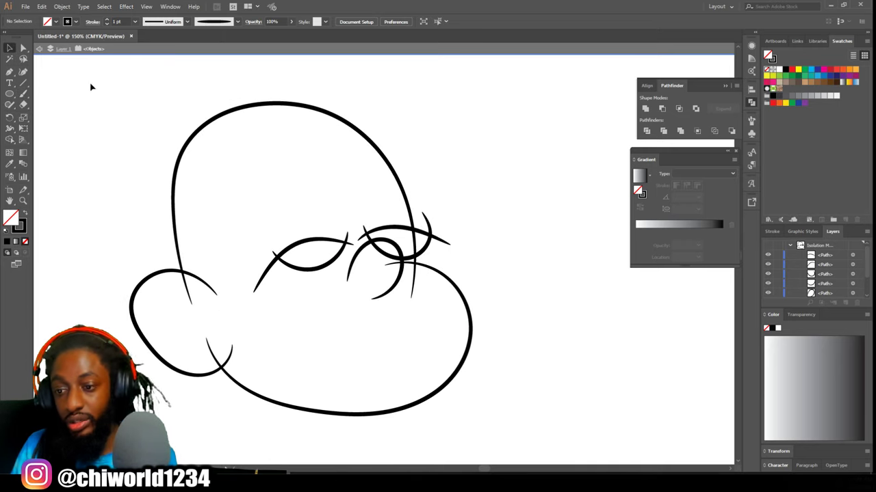
mouse_move(107, 83)
left_mouse_down()
mouse_move(385, 303)
mouse_move(523, 430)
left_mouse_up()
left_click(63, 7)
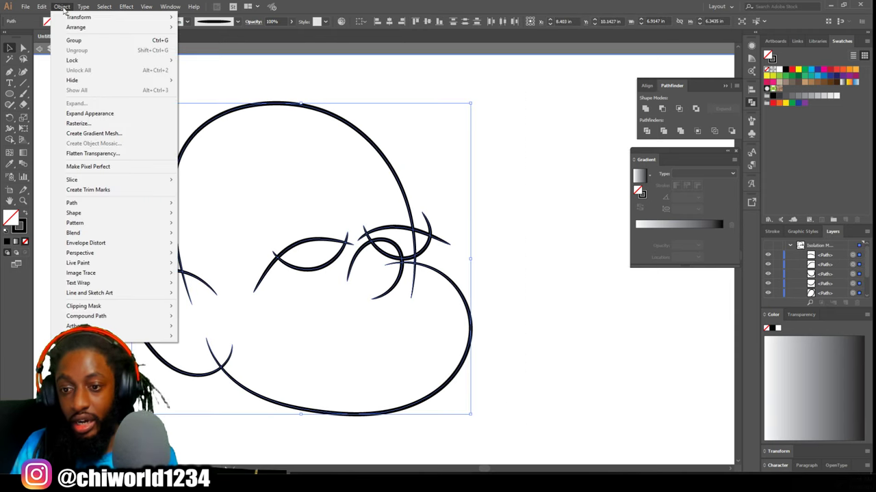
left_click(85, 114)
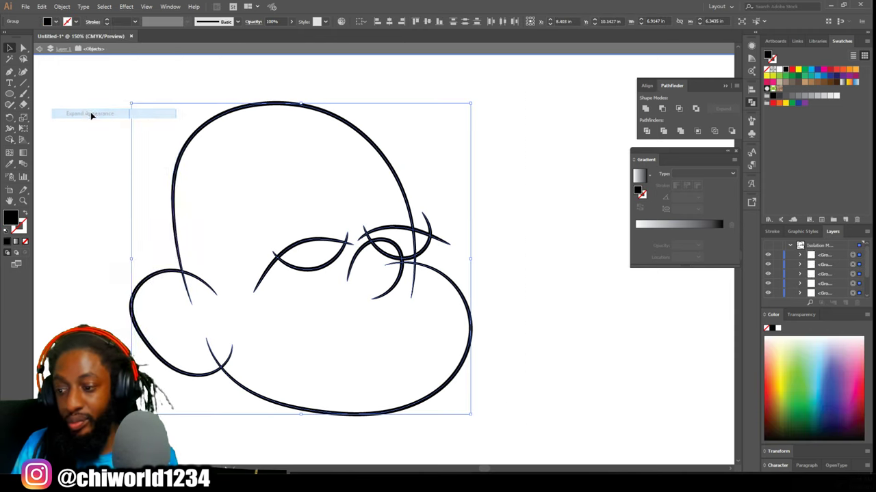
left_click(647, 132)
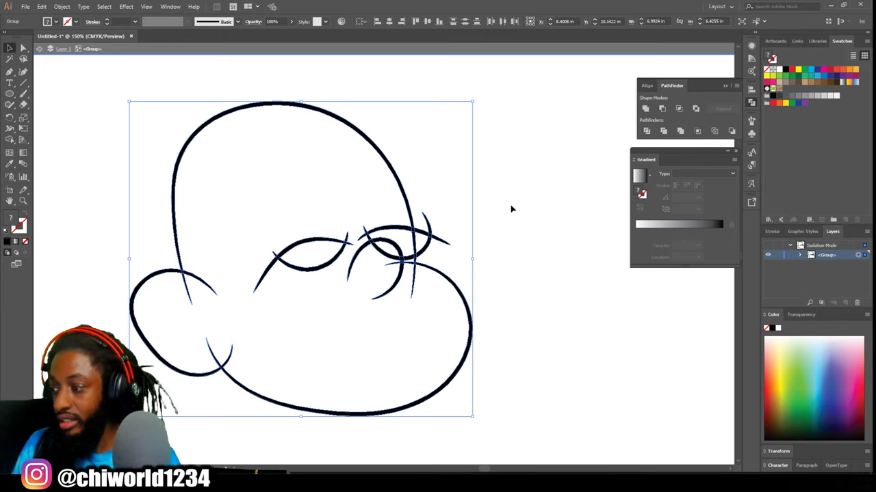
Delete the overhanging lid stroke ends at both corners of the left eye.
key("ctrl+plus")
key("ctrl+plus")
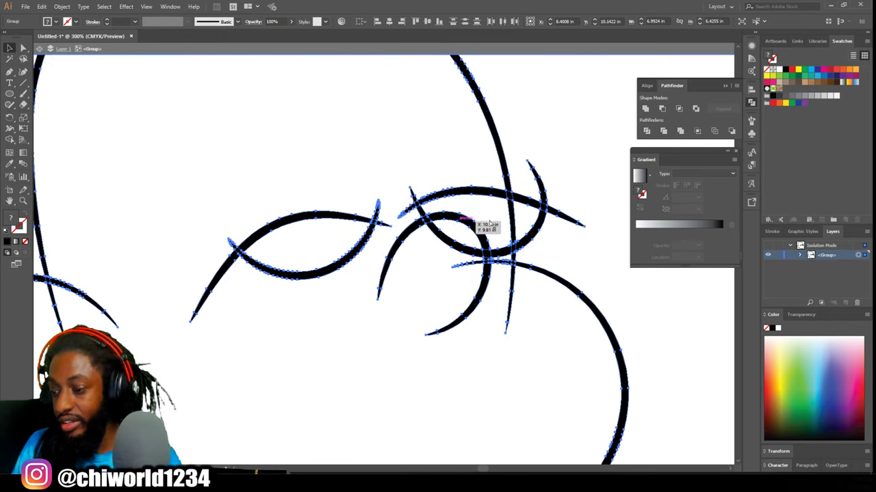
left_click(88, 74)
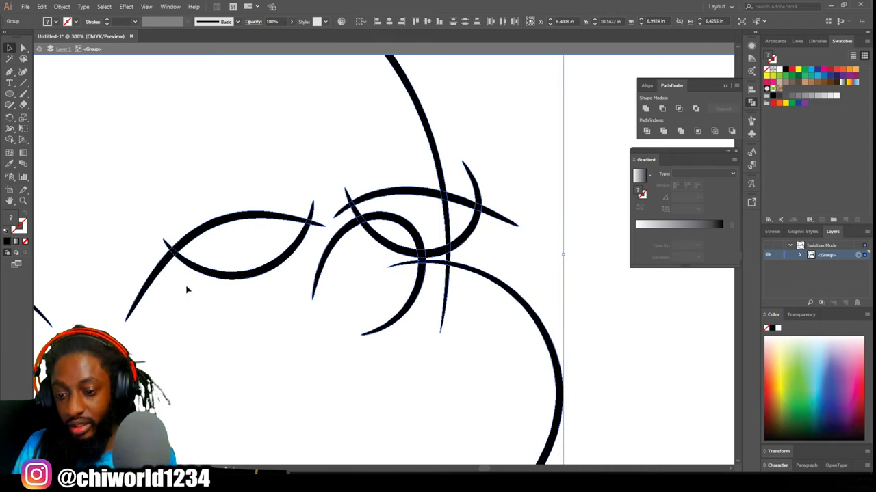
left_click(162, 273)
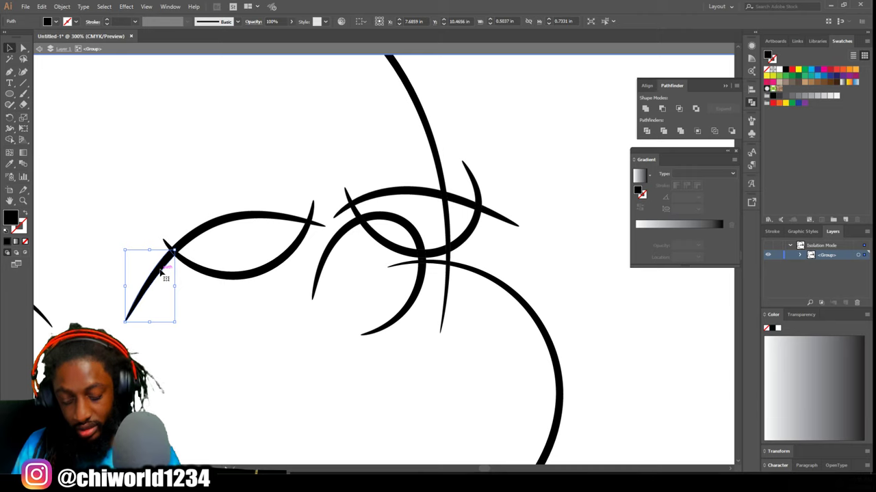
key("Delete")
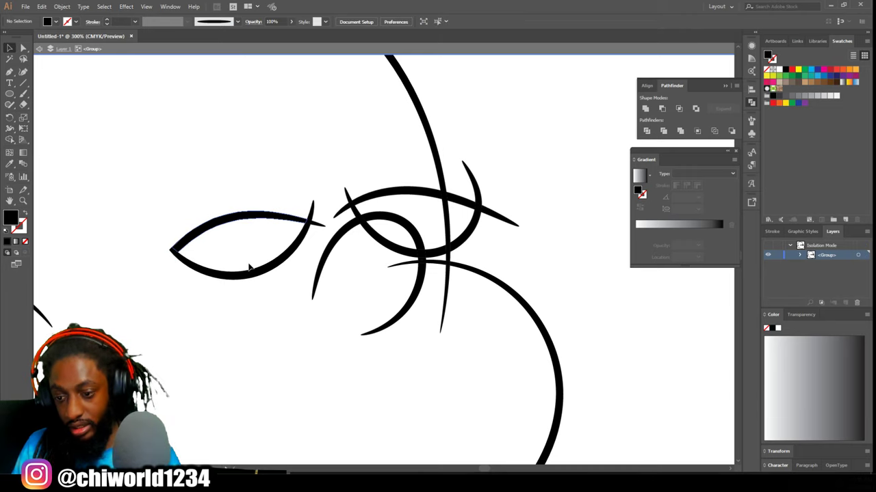
left_click(312, 205)
key("Delete")
left_click(318, 224)
key("Delete")
Delete the overhanging lid ends at both corners of the right eye and the head outline piece crossing it.
left_click_drag(342, 216, 342, 209)
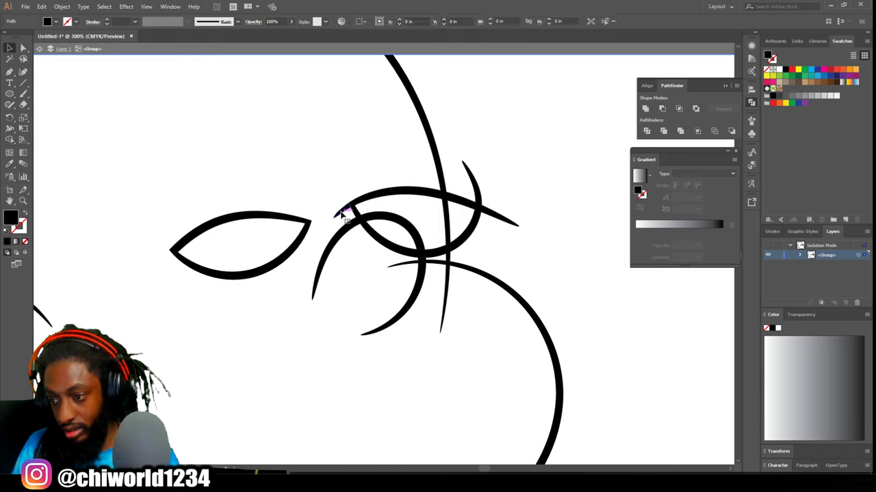
left_click(447, 219)
left_click_drag(500, 219, 482, 199)
left_click(479, 192)
key("Delete")
Delete the head outline's tail below the right eye and the cheek line pieces running into the nose.
left_click(441, 262)
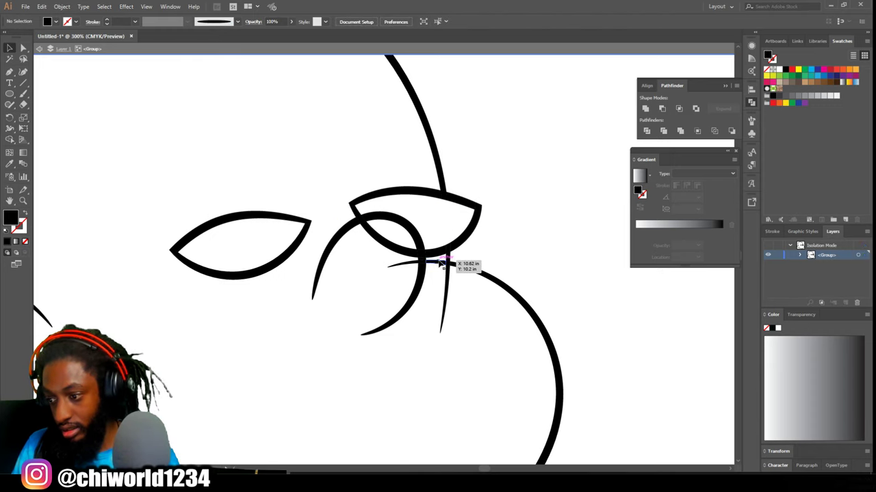
key("Delete")
left_click(447, 292)
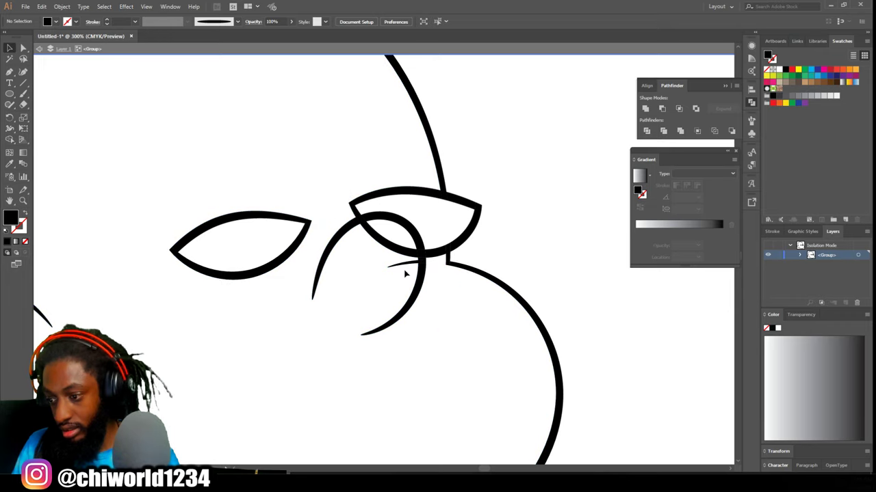
double_click(403, 265)
key("Delete")
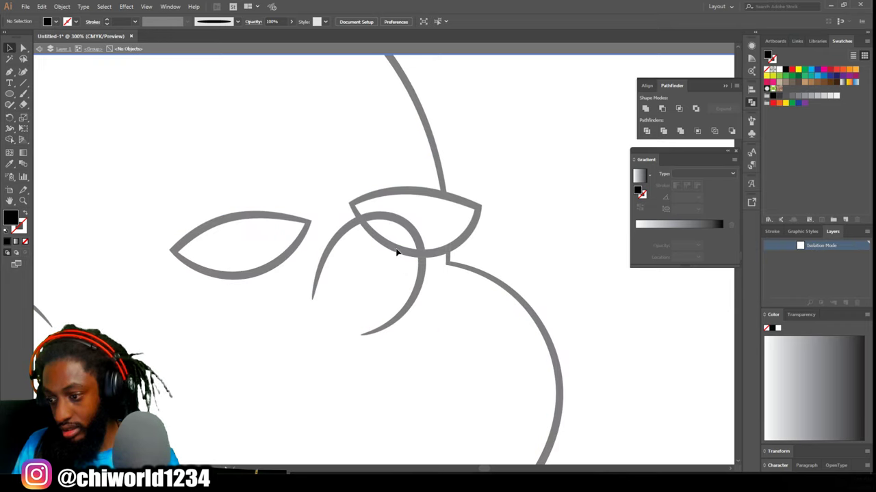
Exit the nested isolation, isolate the divided face group again and delete the lower lid segment inside the nose.
double_click(361, 280)
key("ctrl+a")
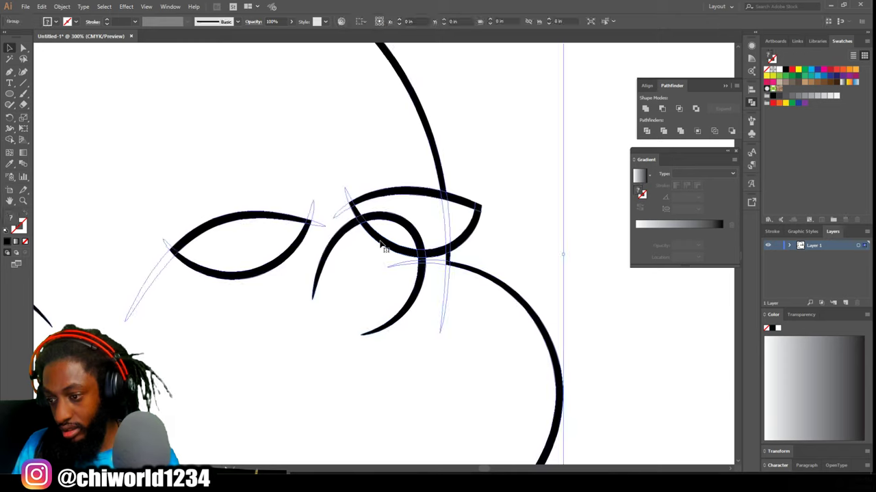
key("Delete")
key("ctrl+z")
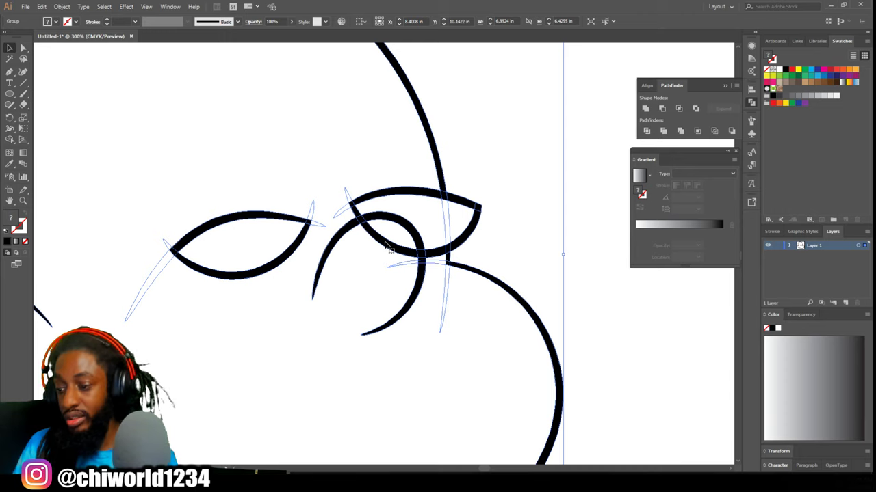
right_click(384, 242)
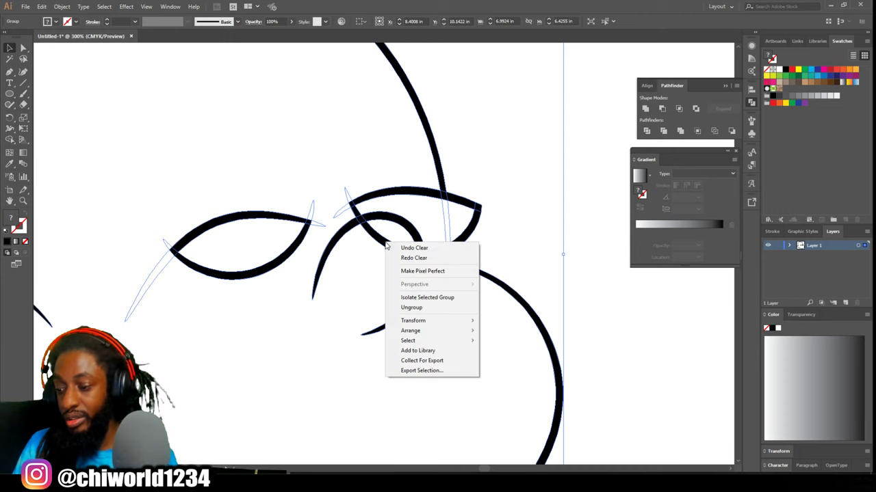
left_click(404, 299)
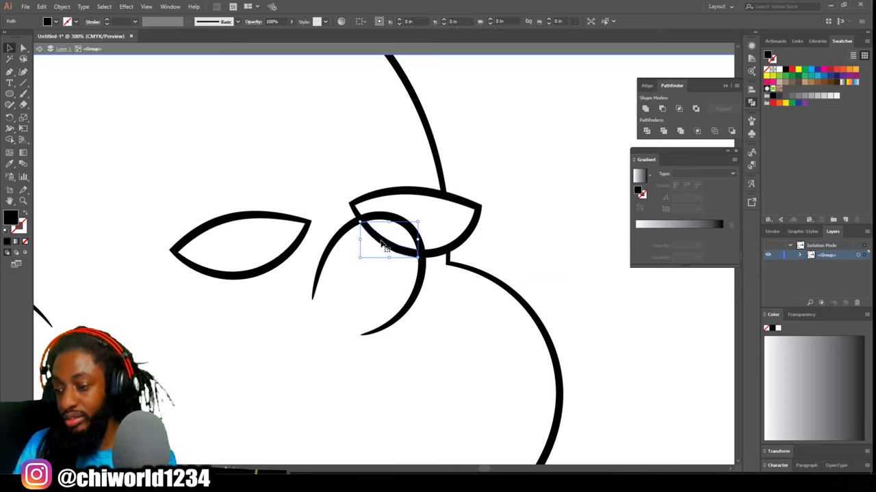
left_click(384, 247)
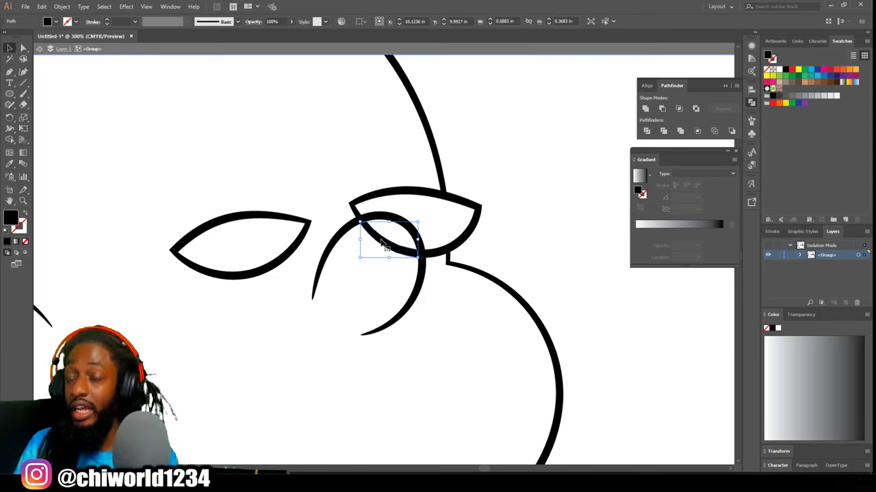
key("Delete")
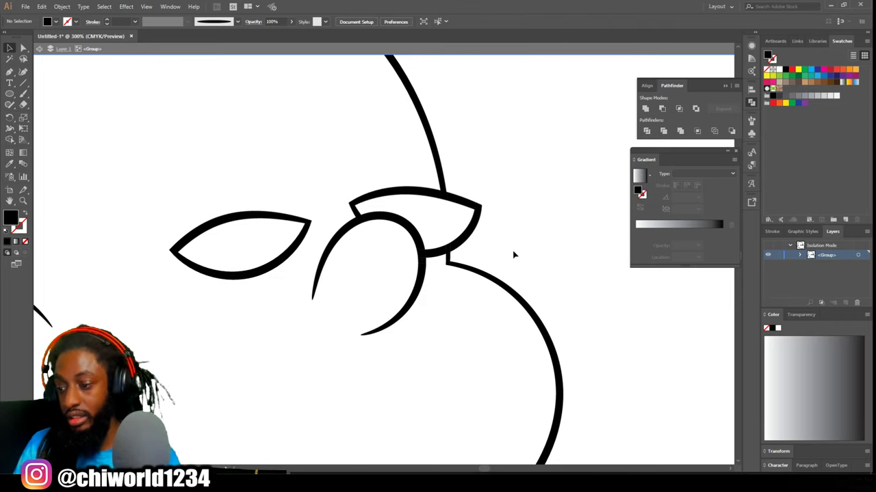
Delete the head outline end and the jaw line end that extend inside the ear.
key("ctrl+0")
key("ctrl+1")
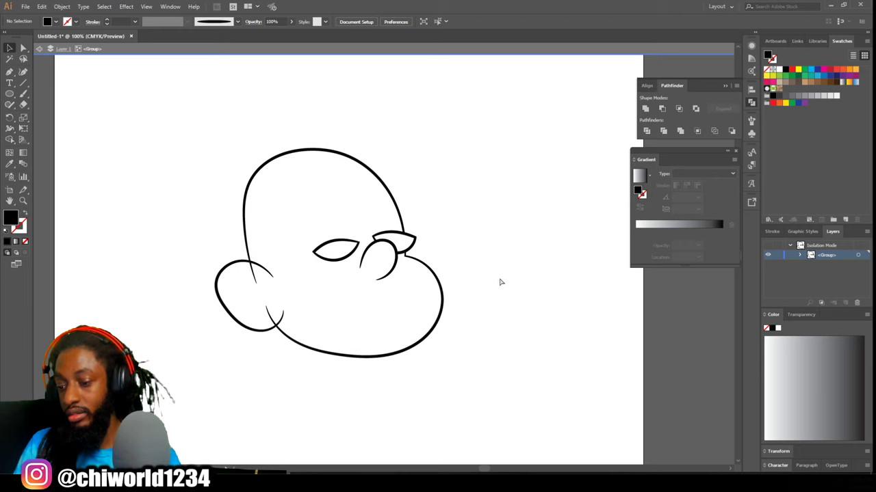
key("ctrl+equal")
left_click(187, 279)
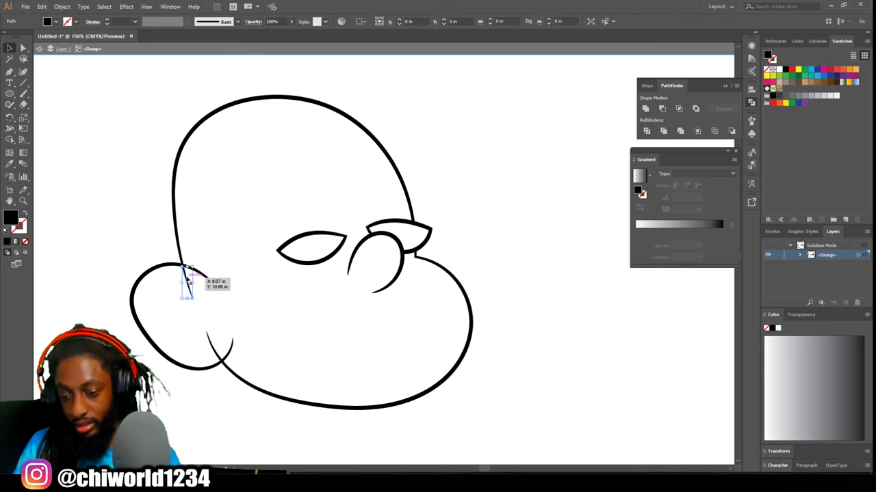
key("Delete")
left_click(213, 347)
key("Delete")
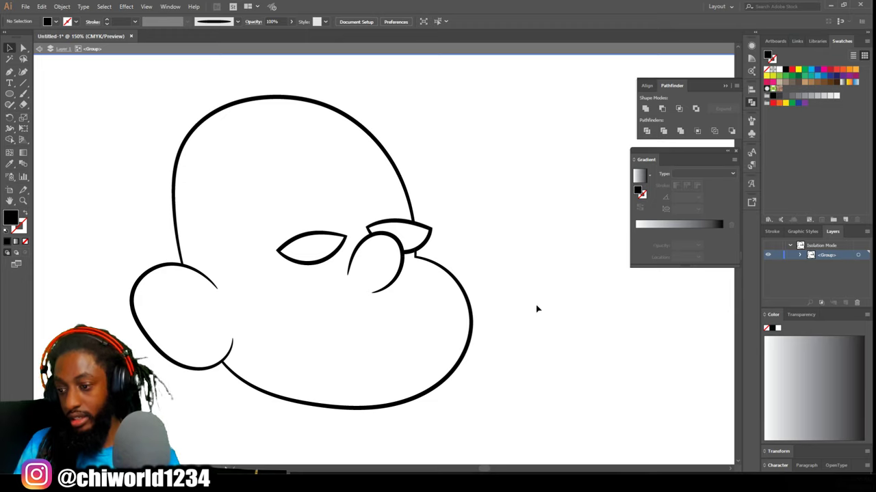
key("ctrl+minus")
key("ctrl+minus")
key("ctrl+equal")
key("ctrl+equal")
key("ctrl+equal")
key("ctrl+equal")
scroll(491, 286, "up", 1)
key("ctrl+minus")
key("ctrl+minus")
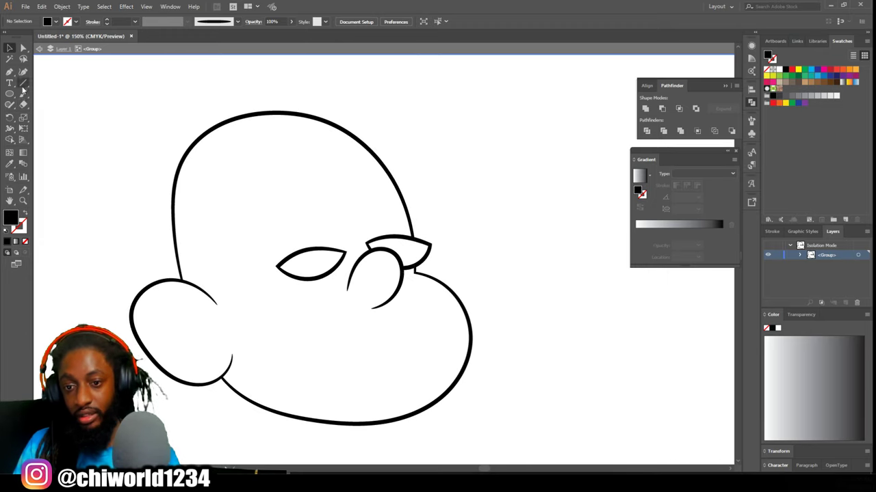
Paint a curved iris stroke across each eye with the Paintbrush, redoing the first stroke on the left eye.
scroll(394, 311, "down", 1)
key("ctrl+equal")
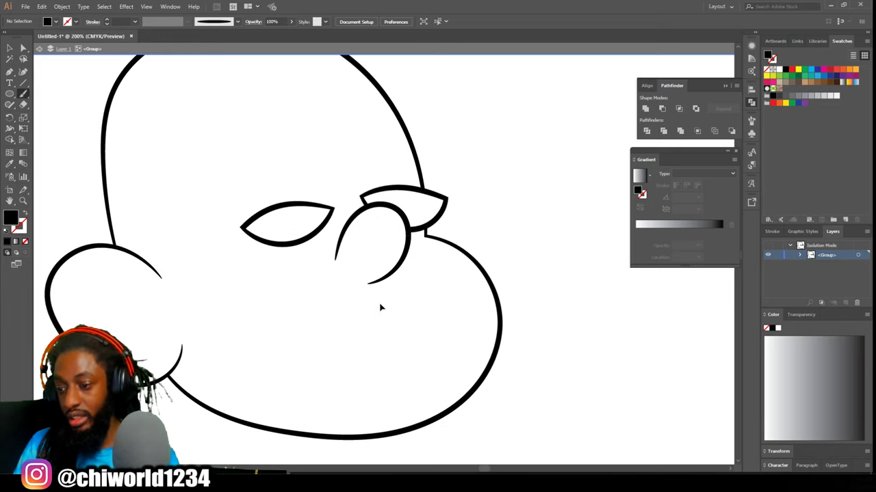
key("ctrl+equal")
scroll(362, 295, "up", 3)
key("ctrl+equal")
key("ctrl+equal")
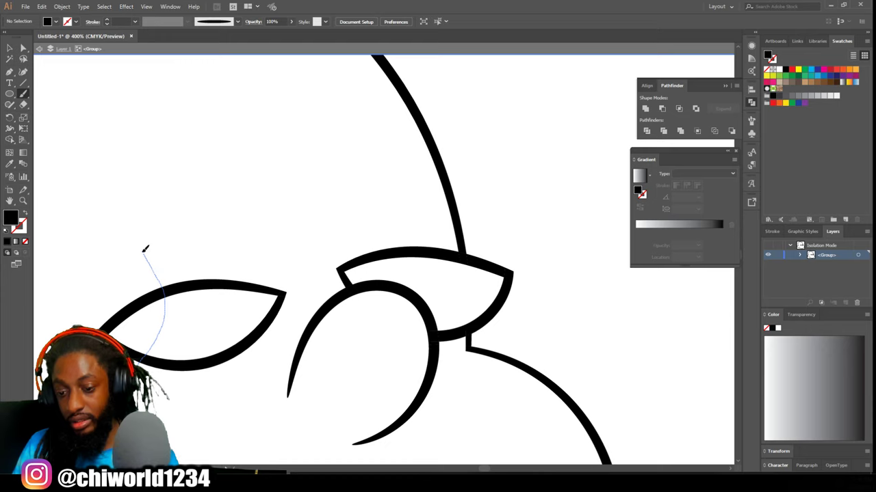
left_click_drag(148, 254, 123, 231)
key("ctrl+z")
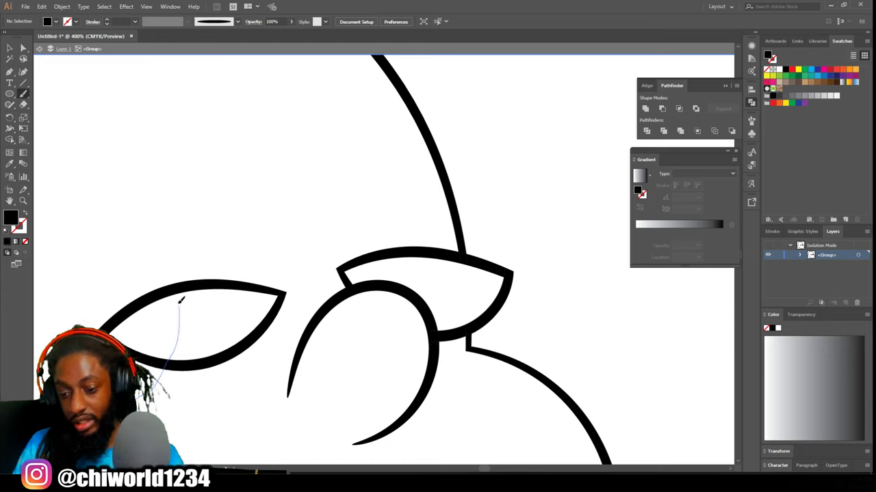
left_click_drag(148, 258, 130, 246)
mouse_move(356, 359)
left_mouse_down()
mouse_move(378, 347)
mouse_move(364, 213)
left_mouse_up()
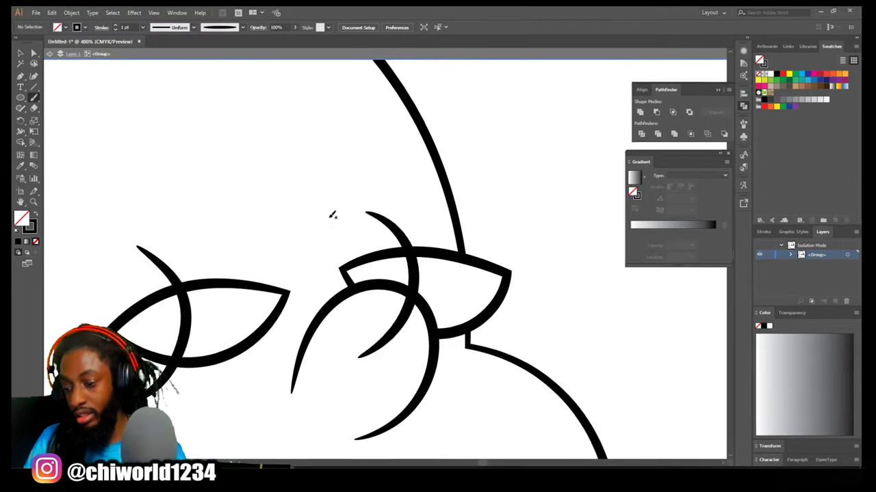
Try a different stroke weight on a brow stroke above the left eye and undo that stroke.
key("ctrl+minus")
key("ctrl+minus")
key("ctrl+minus")
key("ctrl+plus")
key("ctrl+plus")
left_click_drag(264, 224, 286, 278)
left_click(147, 31)
left_click(162, 98)
mouse_move(168, 314)
left_mouse_down()
mouse_move(268, 251)
mouse_move(344, 265)
left_mouse_up()
key("ctrl+z")
Set the stroke weight to 0.75 pt and paint the left eyebrow's lower, inner and upper edges as crossing strokes.
left_click(152, 33)
left_click(162, 61)
mouse_move(167, 321)
left_mouse_down()
mouse_move(203, 271)
mouse_move(307, 249)
mouse_move(337, 261)
left_mouse_up()
mouse_move(328, 277)
left_mouse_down()
mouse_move(285, 211)
mouse_move(254, 202)
left_mouse_up()
mouse_move(171, 336)
left_mouse_down()
mouse_move(267, 210)
mouse_move(326, 217)
left_mouse_up()
Paint the right eyebrow's long lower and upper edges and its short inner edge as crossing strokes.
mouse_move(370, 246)
left_mouse_down()
mouse_move(512, 253)
mouse_move(535, 275)
left_mouse_up()
mouse_move(528, 278)
left_mouse_down()
mouse_move(508, 234)
mouse_move(358, 194)
left_mouse_up()
left_click_drag(399, 254, 376, 169)
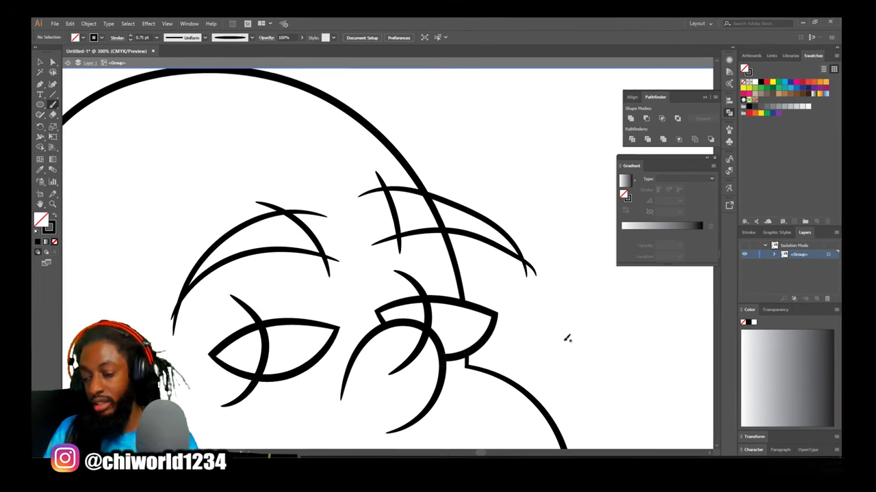
Paint the open mouth with overlapping strokes for lips, teeth and tongue, plus a short curve under the lower lip.
key("ctrl+minus")
key("ctrl+minus")
key("ctrl+plus")
mouse_move(422, 235)
left_mouse_down()
mouse_move(370, 262)
mouse_move(277, 270)
mouse_move(282, 346)
mouse_move(381, 363)
mouse_move(438, 333)
mouse_move(425, 279)
mouse_move(416, 296)
mouse_move(327, 302)
mouse_move(248, 291)
left_mouse_up()
mouse_move(432, 382)
left_mouse_down()
mouse_move(411, 339)
mouse_move(403, 301)
left_mouse_up()
mouse_move(446, 372)
left_mouse_down()
mouse_move(353, 319)
mouse_move(228, 329)
left_mouse_up()
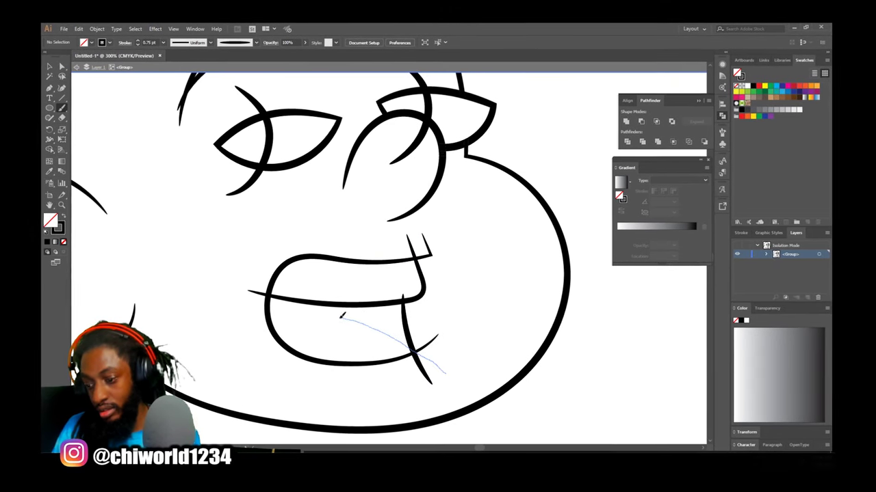
mouse_move(303, 392)
left_mouse_down()
mouse_move(359, 394)
mouse_move(414, 389)
left_mouse_up()
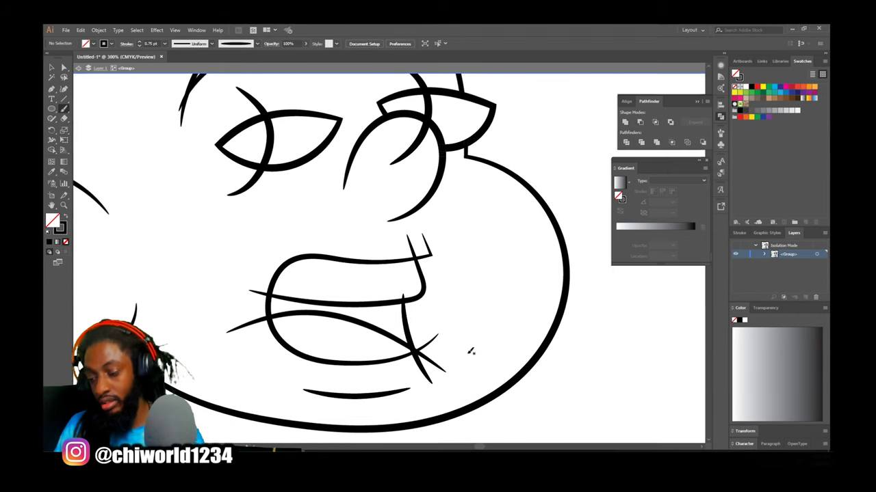
Paint a curved eyelid crease above the right eye and another above the left eye.
key("ctrl+minus")
key("ctrl+minus")
key("ctrl+minus")
key("ctrl+minus")
key("ctrl+plus")
key("ctrl+plus")
key("ctrl+plus")
key("ctrl+plus")
mouse_move(503, 295)
left_mouse_down()
mouse_move(501, 245)
mouse_move(474, 217)
mouse_move(390, 210)
left_mouse_up()
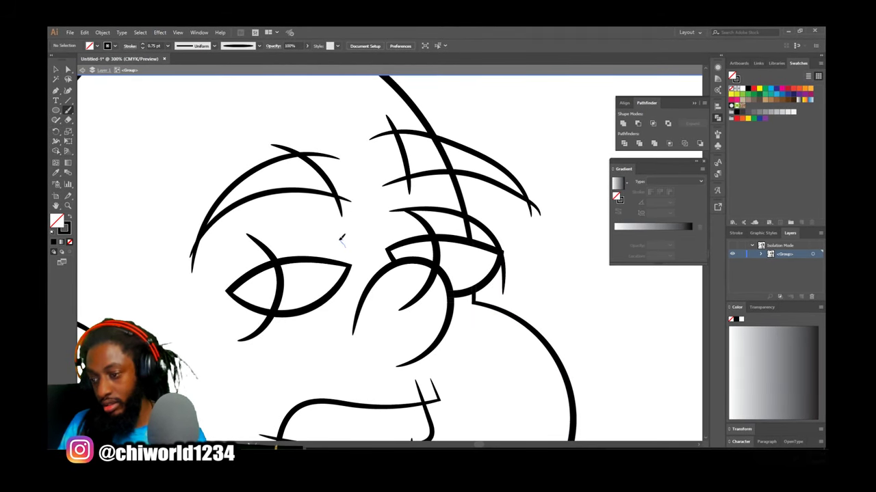
left_click_drag(342, 239, 238, 239)
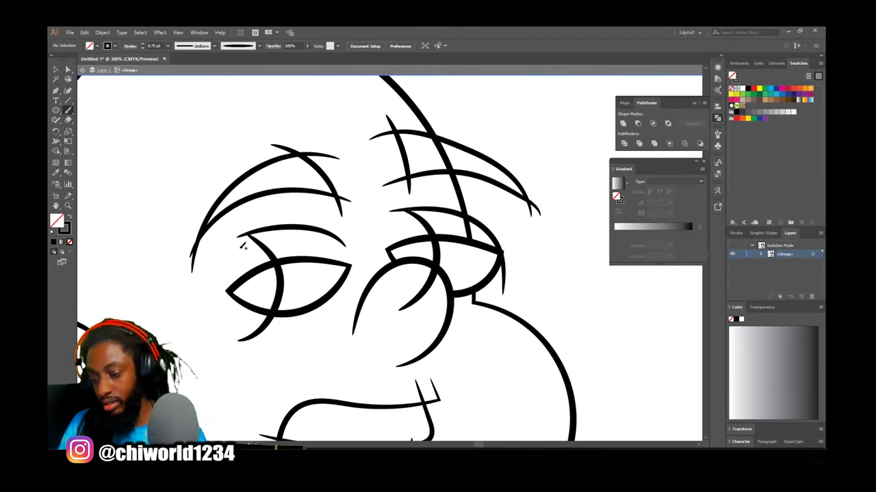
Select all of the face artwork, expand its appearance and divide the overlapping strokes with Pathfinder.
key("ctrl+minus")
key("ctrl+minus")
key("ctrl+minus")
key("ctrl+plus")
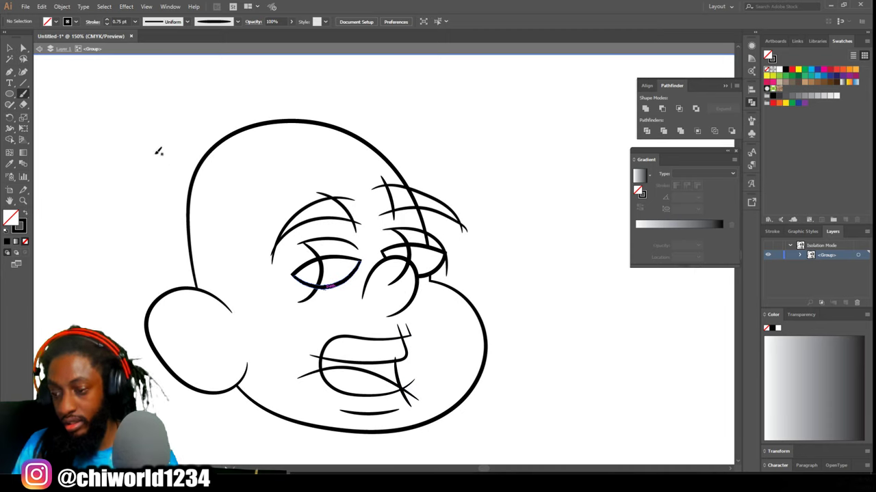
left_click(9, 48)
left_click_drag(162, 97, 531, 434)
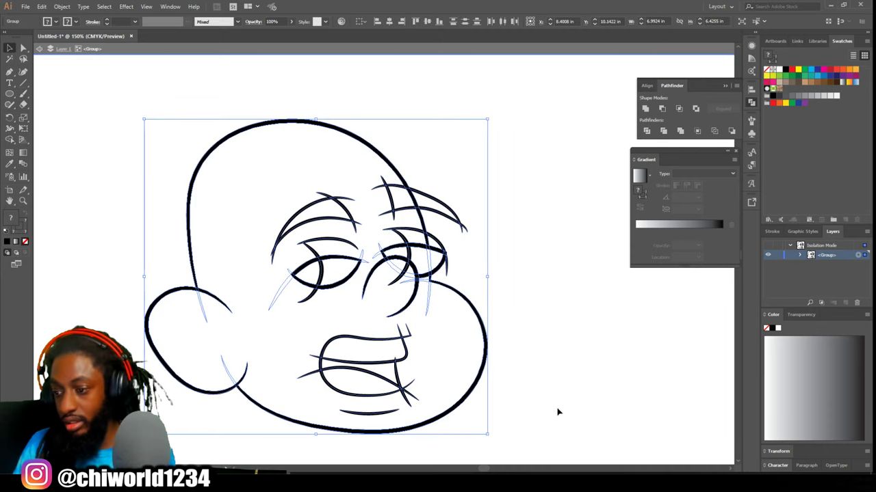
left_click(67, 8)
left_click(90, 113)
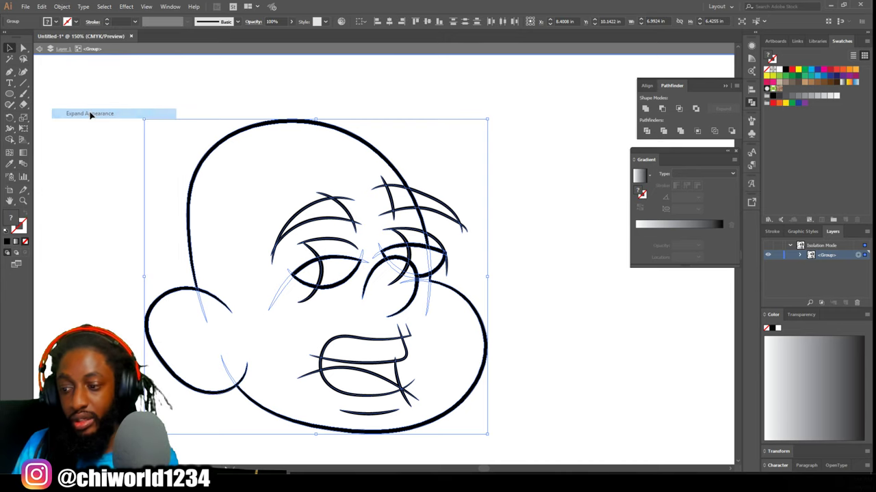
left_click(646, 132)
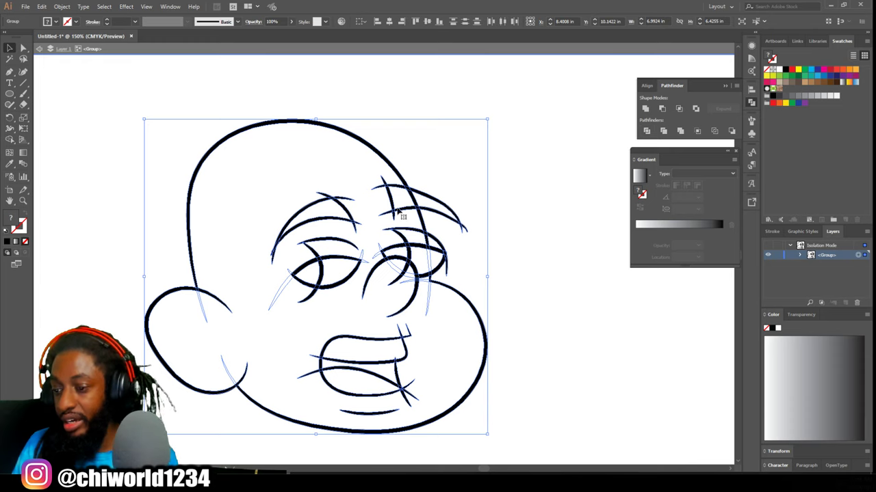
Try to delete the iris stroke end above the left eye while everything is selected, and undo the deletion.
key("ctrl+plus")
key("ctrl+plus")
left_click_drag(446, 243, 391, 237)
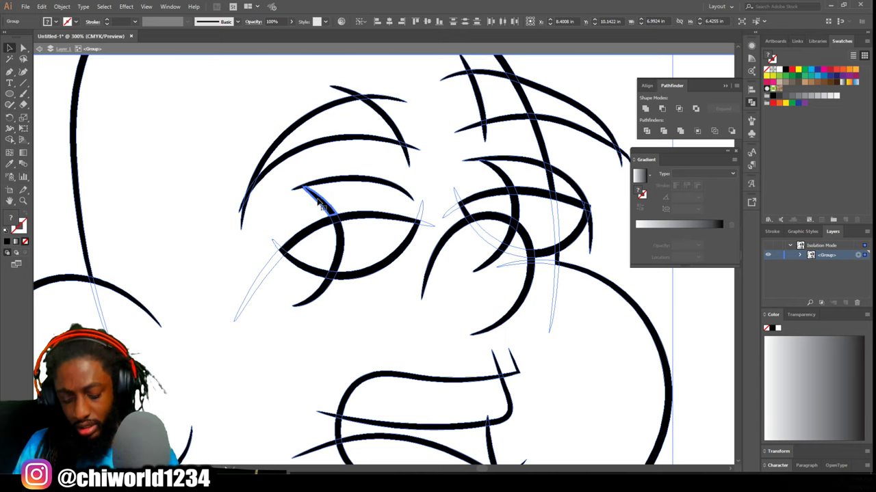
key("Delete")
key("ctrl+z")
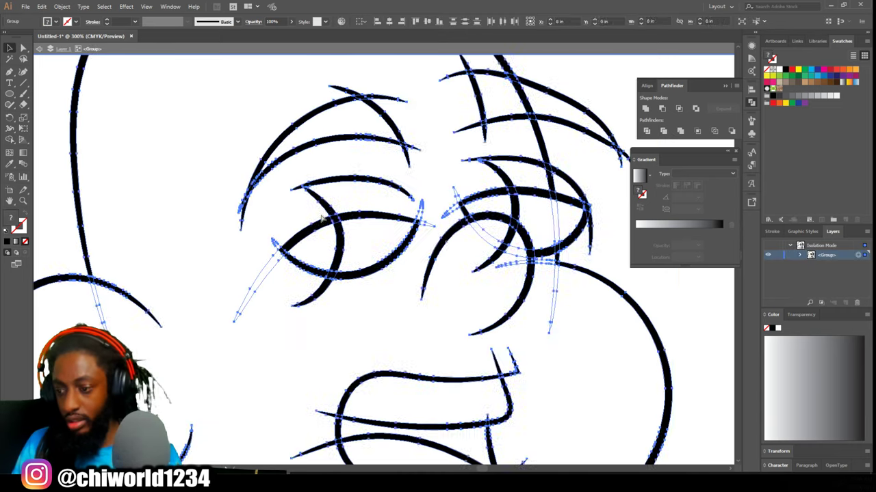
right_click(328, 205)
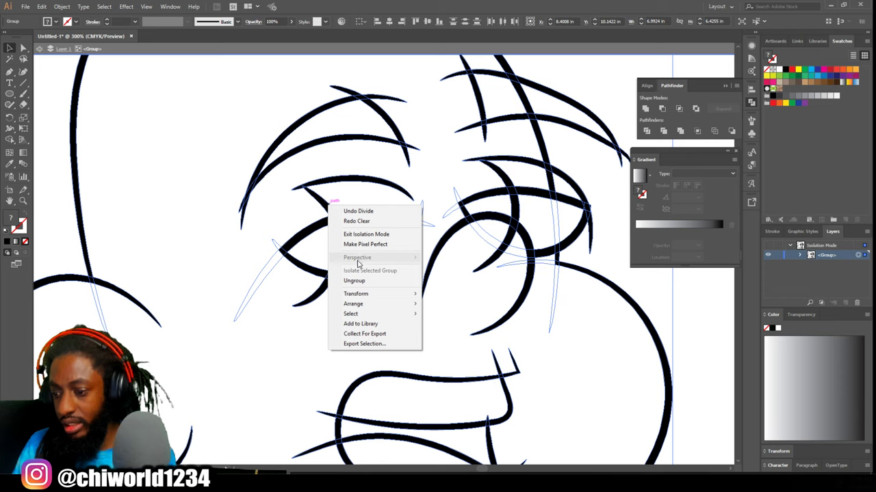
left_click(287, 196)
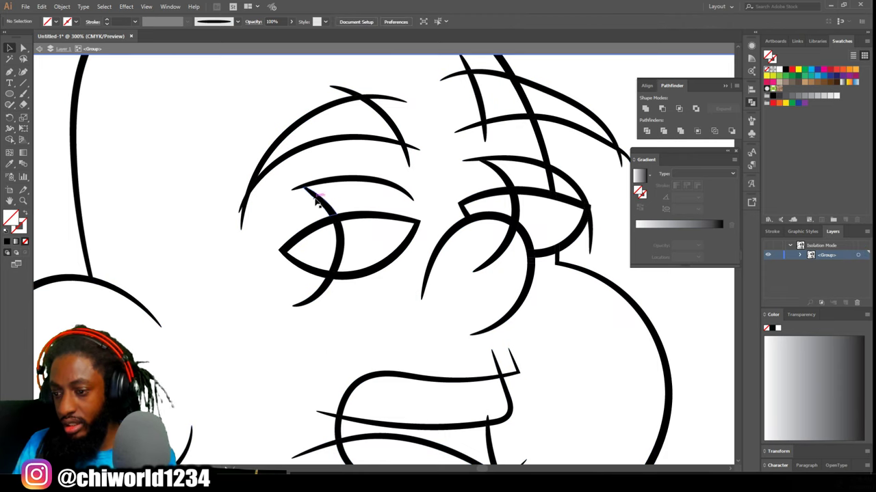
right_click(316, 198)
key("Escape")
Delete the iris stroke ends above and below the left eye and the overhanging outer tail of the left eyebrow.
left_click(316, 198)
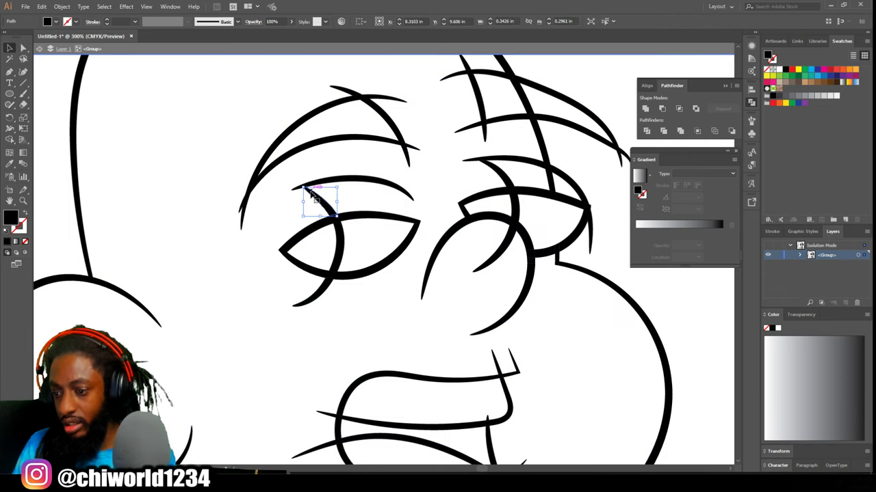
key("Delete")
left_click(326, 289)
key("Delete")
left_click(243, 221)
key("Delete")
left_click_drag(240, 208, 241, 205)
Delete the right iris stroke pieces that extend into the nose and above the upper lid.
left_click(492, 260)
key("Delete")
left_click(503, 248)
key("Delete")
left_click(502, 249)
key("Delete")
left_click(500, 174)
key("Delete")
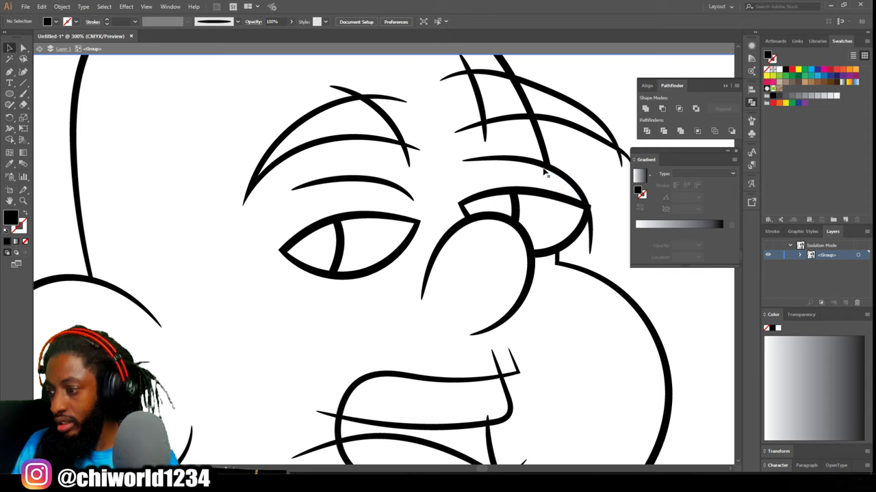
Delete the overhanging stroke ends at the inner corners of the right and left eyebrows.
key("Delete")
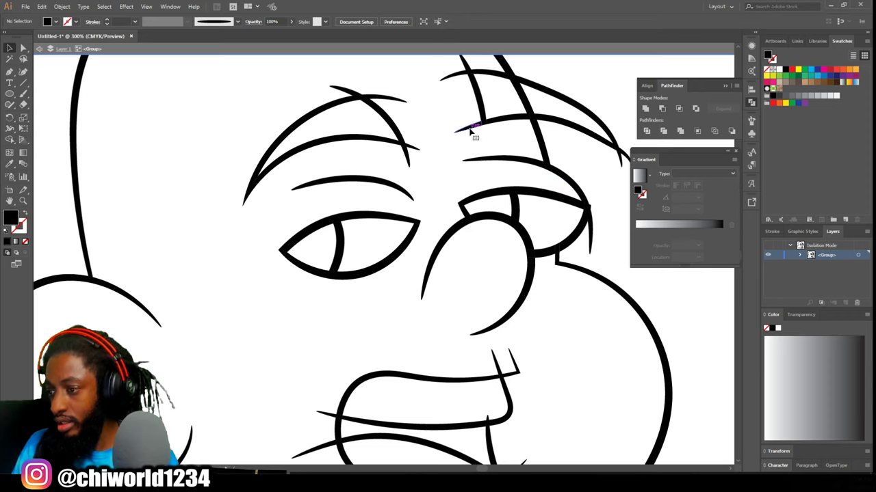
key("Delete")
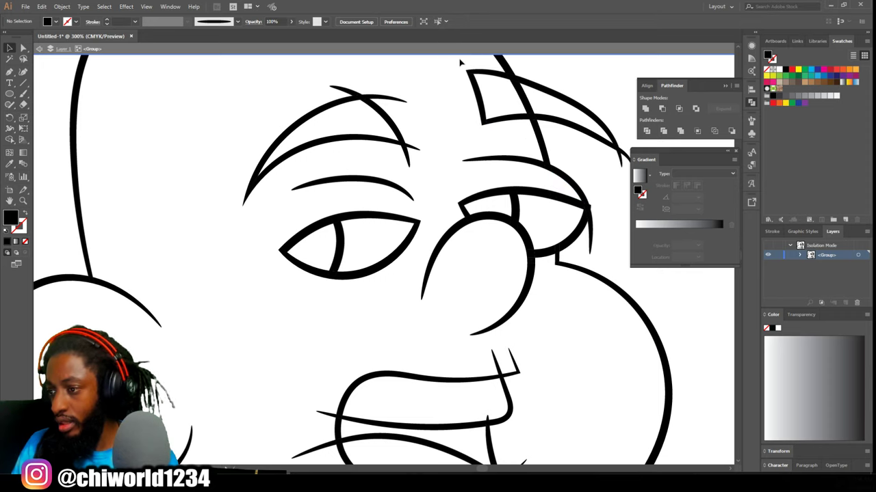
left_click(393, 97)
key("Delete")
left_click(348, 88)
key("Delete")
left_click(416, 149)
key("Delete")
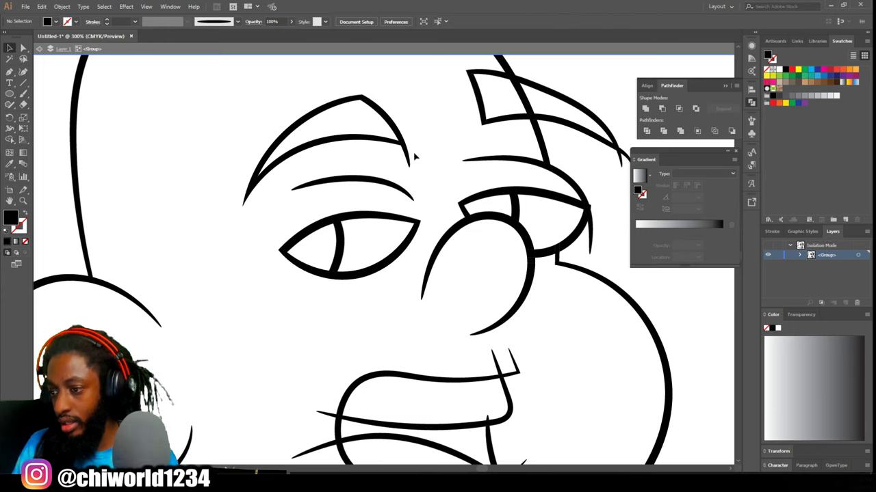
Delete the head outline segment inside the right eyebrow and the overhangs at the brow's outer tip and the eyelid crease.
left_click(523, 92)
key("Delete")
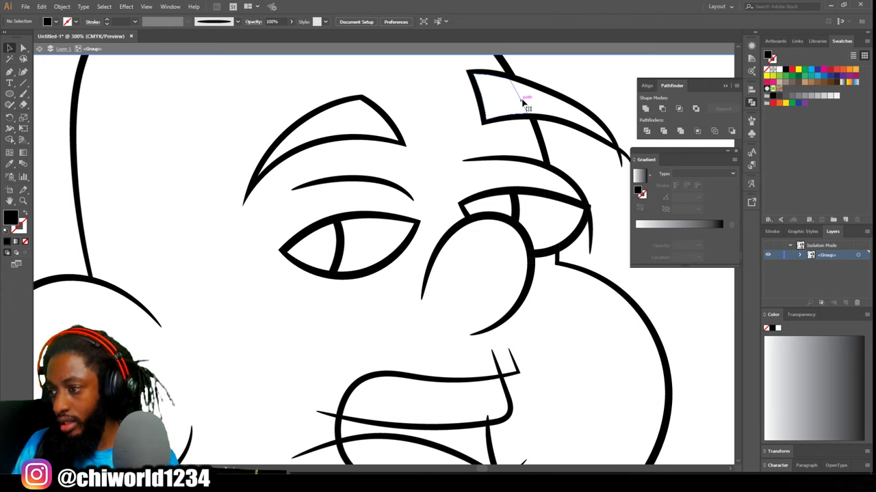
left_click(624, 157)
key("Delete")
left_click(590, 239)
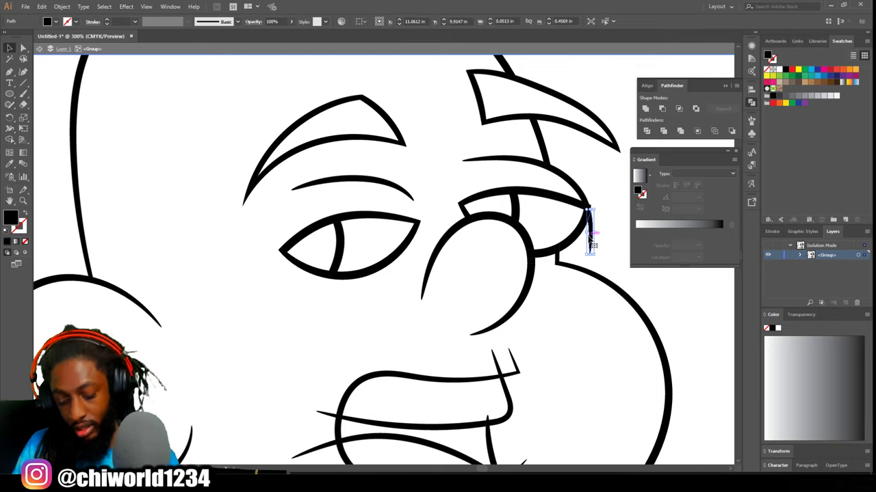
key("Delete")
Delete the overhanging stroke ends at the mouth's lower right corner and along its left side.
scroll(606, 252, "down", 5)
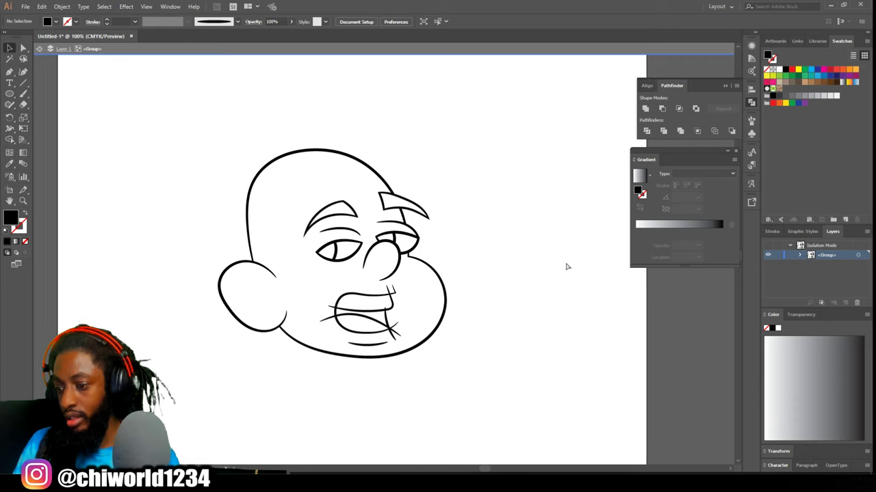
scroll(437, 271, "up", 3)
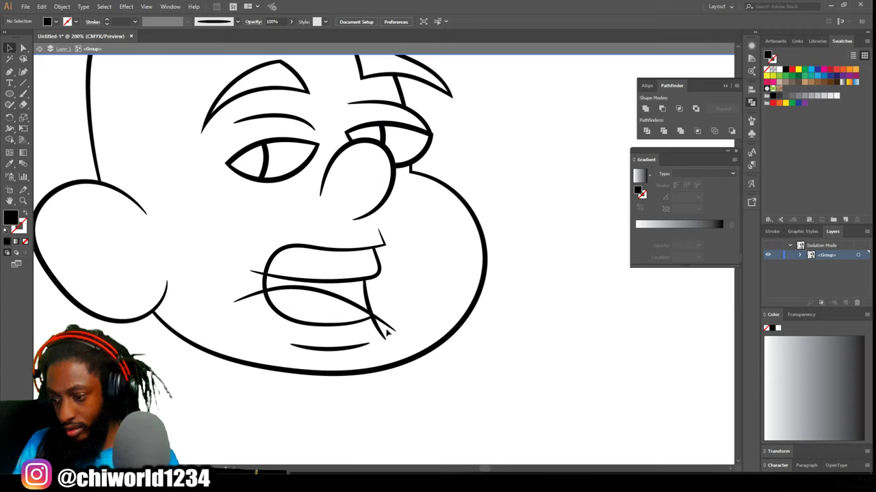
left_click_drag(379, 338, 404, 321)
key("Delete")
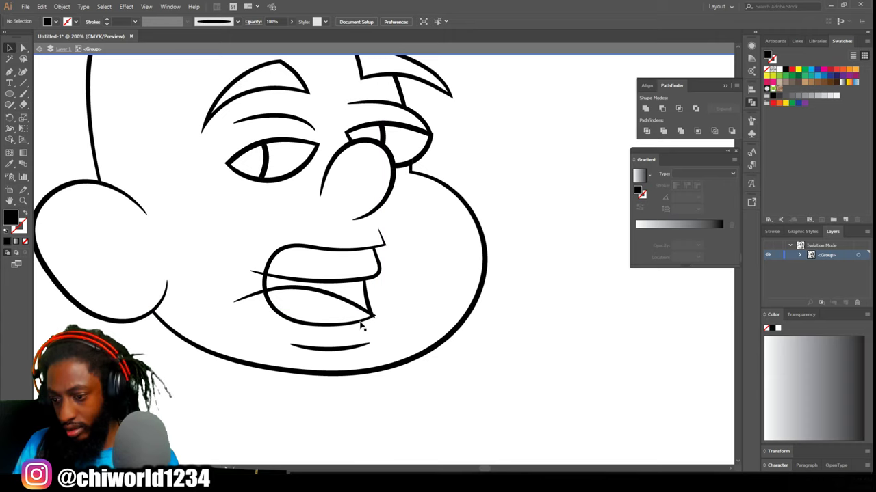
left_click_drag(244, 294, 256, 249)
key("Delete")
scroll(394, 296, "up", 4)
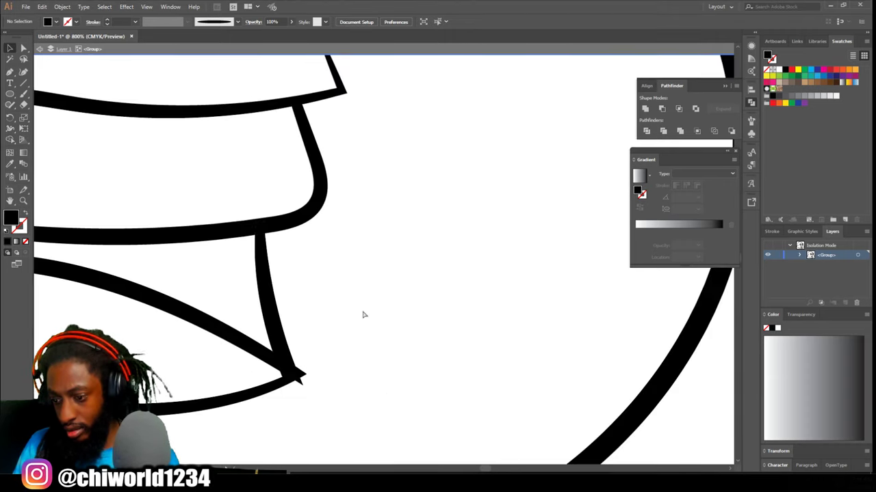
scroll(395, 340, "down", 7)
Paint the curved inner ear lines with the Paintbrush, undoing and redrawing one of the strokes.
scroll(393, 332, "up", 2)
scroll(283, 262, "up", 1)
left_click(27, 95)
mouse_move(234, 362)
left_mouse_down()
mouse_move(217, 380)
mouse_move(194, 355)
mouse_move(221, 342)
left_mouse_up()
mouse_move(219, 359)
left_mouse_down()
mouse_move(187, 321)
mouse_move(154, 363)
mouse_move(202, 319)
left_mouse_up()
scroll(319, 339, "up", 1)
key("ctrl+z")
mouse_move(95, 275)
left_mouse_down()
mouse_move(113, 300)
mouse_move(101, 342)
left_mouse_up()
Paint a line along the ear's top edge, then the sideburn, temple edge and front hairline.
scroll(381, 358, "down", 2)
mouse_move(211, 294)
left_mouse_down()
mouse_move(283, 313)
mouse_move(310, 354)
left_mouse_up()
mouse_move(305, 357)
left_mouse_down()
mouse_move(293, 253)
mouse_move(329, 211)
left_mouse_up()
left_click_drag(319, 244, 310, 172)
mouse_move(288, 191)
left_mouse_down()
mouse_move(410, 159)
mouse_move(463, 174)
left_mouse_up()
Paint the flat-top hair outline with crossing strokes for its front edge, back edge and top.
scroll(448, 185, "up", 2)
mouse_move(430, 263)
left_mouse_down()
mouse_move(425, 219)
mouse_move(381, 143)
left_mouse_up()
scroll(313, 239, "down", 3)
mouse_move(265, 344)
left_mouse_down()
mouse_move(242, 286)
mouse_move(143, 134)
left_mouse_up()
scroll(164, 191, "up", 2)
mouse_move(157, 252)
left_mouse_down()
mouse_move(404, 166)
mouse_move(460, 175)
left_mouse_up()
scroll(294, 244, "down", 2)
scroll(311, 240, "up", 1)
Select all the artwork with the new hair and ear strokes, expand its appearance and divide it with Pathfinder.
key("v")
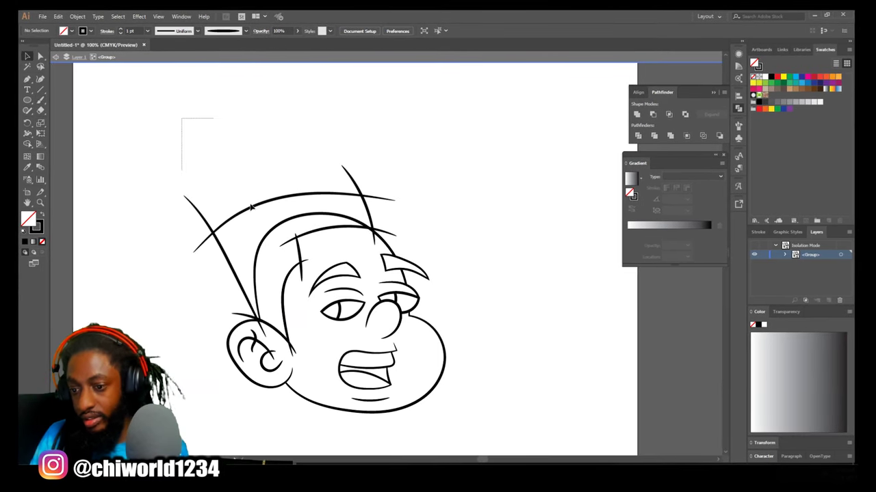
key("ctrl+a")
left_click(78, 17)
left_click(106, 118)
left_click(670, 135)
Delete the overhanging stroke ends at the back and front top corners of the flat-top hair and at the front hairline.
left_click(334, 154)
key("ctrl+equal")
left_click(113, 199)
key("Delete")
left_click(117, 234)
key("Delete")
left_click(335, 140)
key("Delete")
left_click(374, 170)
key("Delete")
left_click(388, 223)
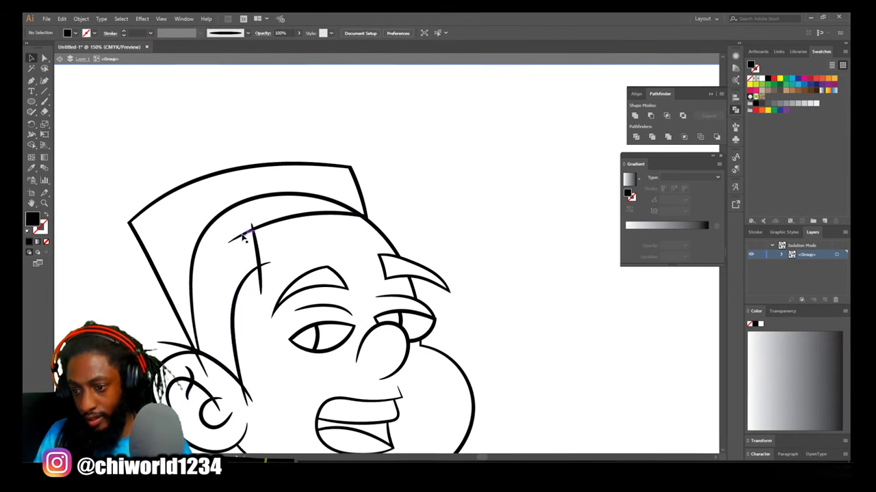
Delete the overhanging stroke ends around the temple corners and the old head outline inside the hair.
left_click(261, 280)
key("Delete")
left_click(266, 264)
key("Delete")
left_click(208, 235)
key("Delete")
scroll(208, 239, "down", 2)
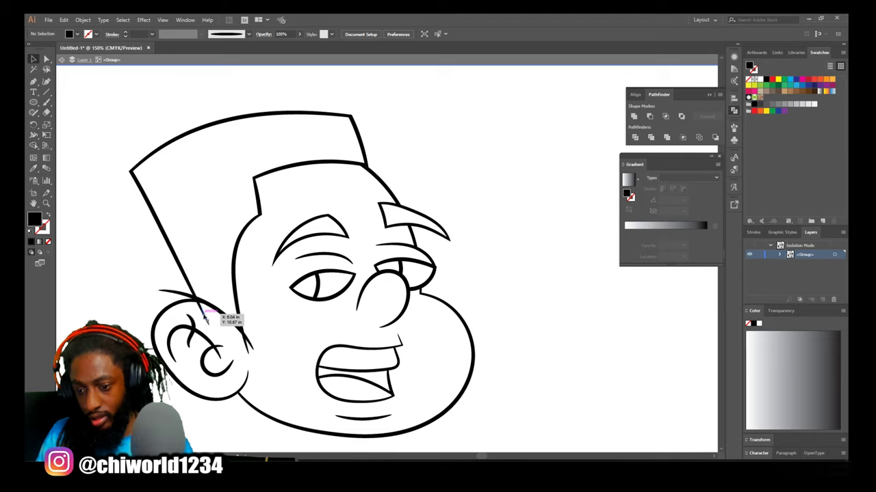
Delete the end of the back hair edge that extends inside the ear.
left_click(205, 314)
key("Delete")
left_click(205, 314)
key("Delete")
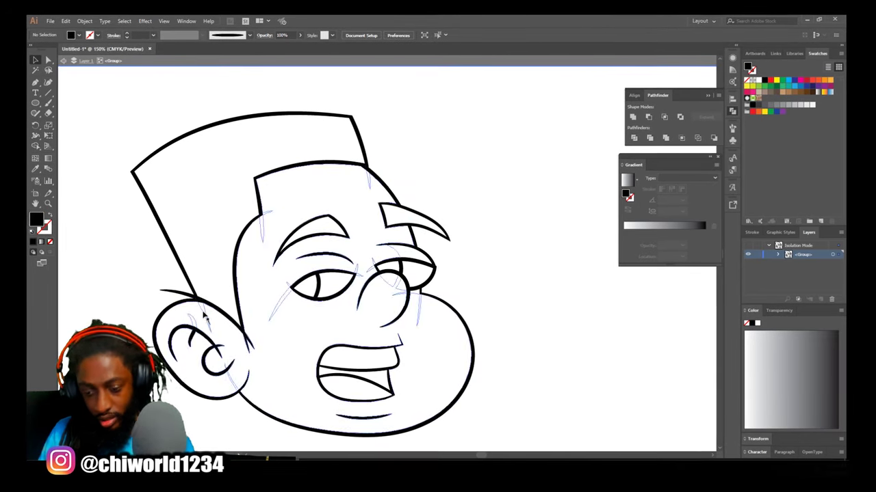
Delete the remaining overhanging stroke ends around the top of the ear and where the sideburn meets the ear's front edge.
left_click(171, 292)
key("Delete")
scroll(172, 293, "down", 1)
left_click(220, 313)
key("Delete")
scroll(222, 311, "down", 1)
scroll(226, 279, "up", 3)
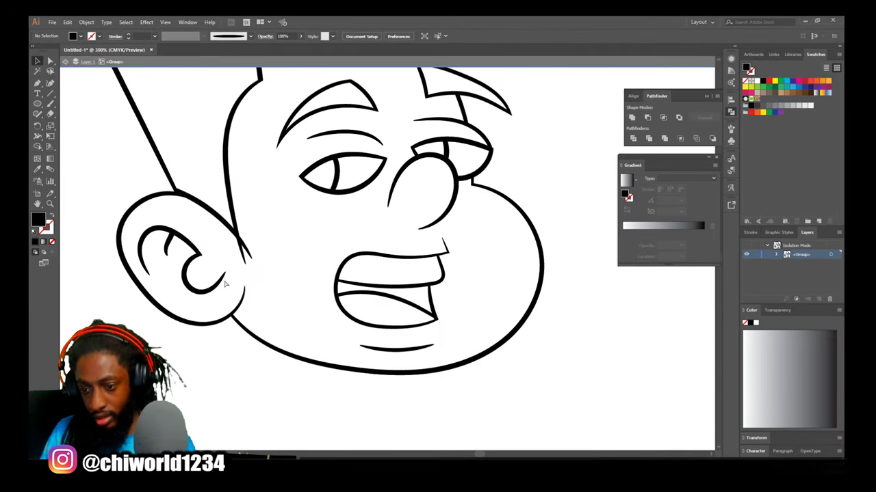
scroll(292, 267, "down", 4)
scroll(441, 285, "up", 2)
scroll(312, 254, "up", 2)
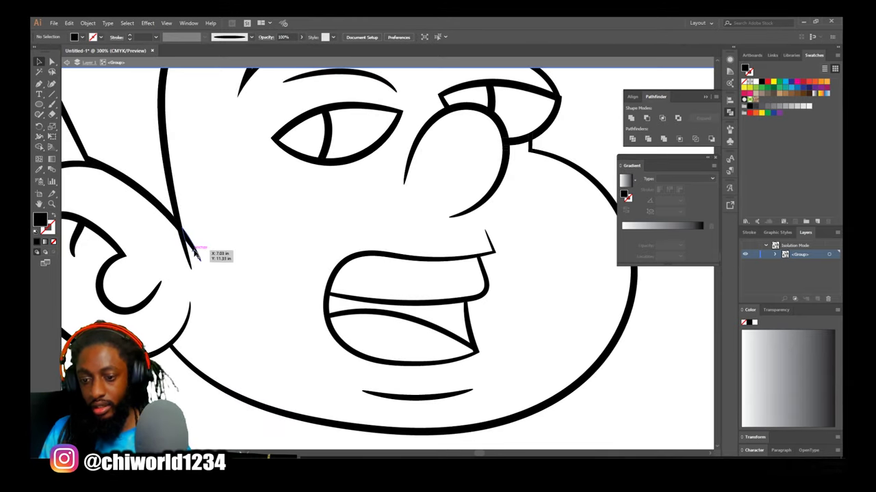
scroll(396, 306, "down", 3)
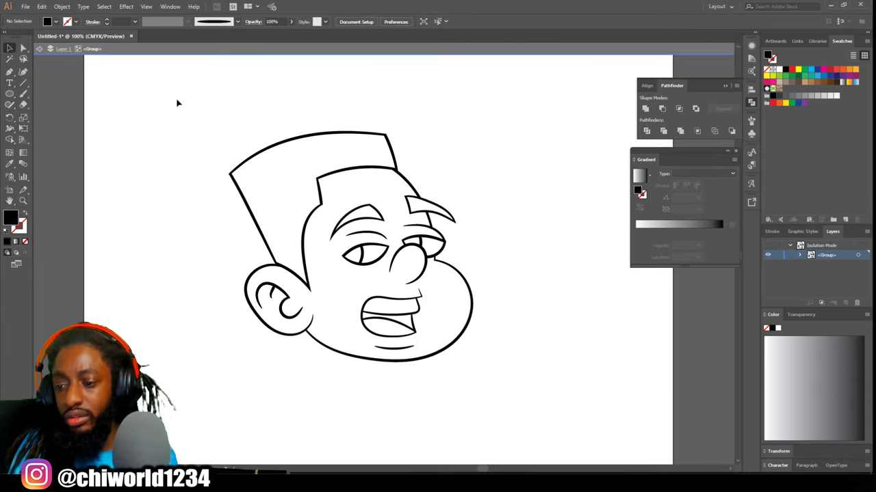
Select all the trimmed line art and merge it with Pathfinder.
left_click_drag(173, 113, 527, 389)
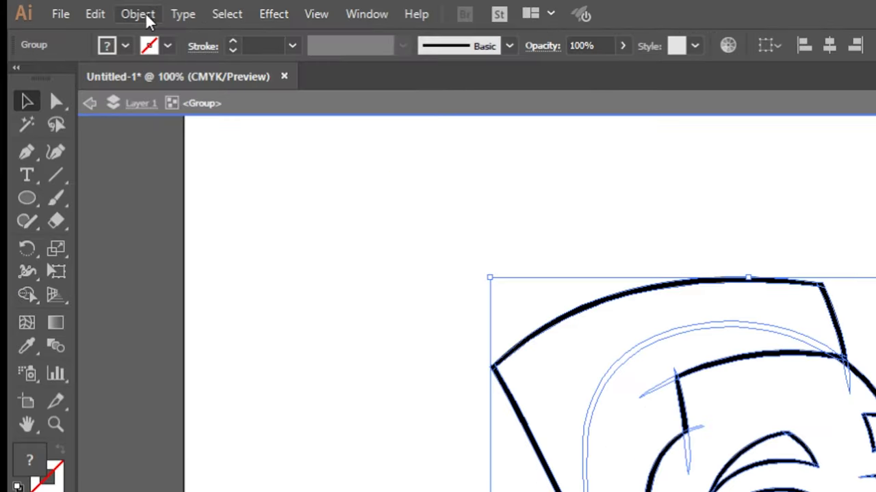
left_click(63, 7)
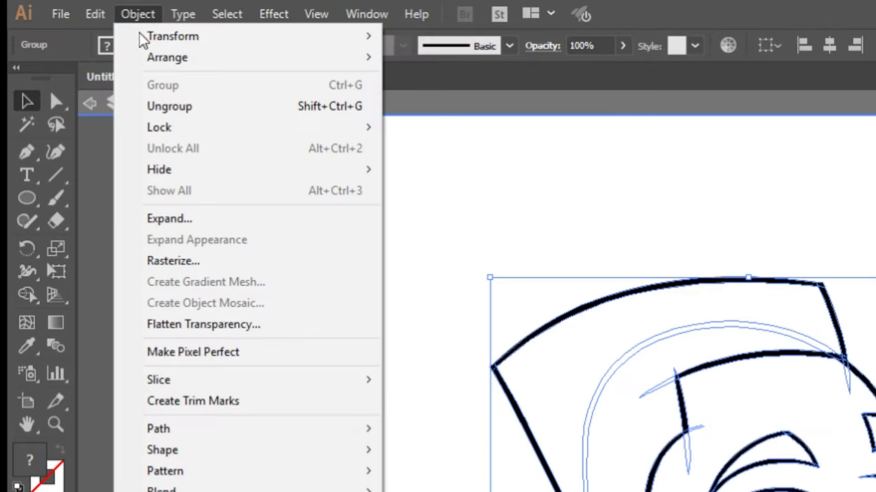
left_click(197, 217)
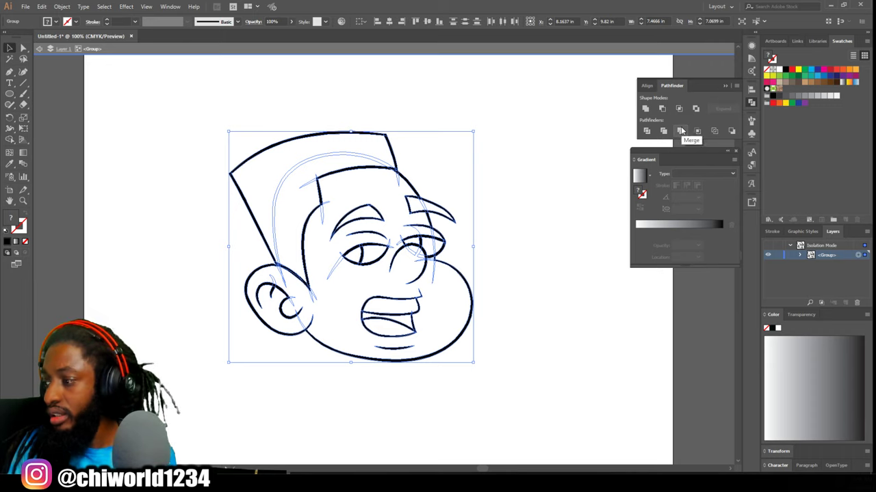
left_click(680, 131)
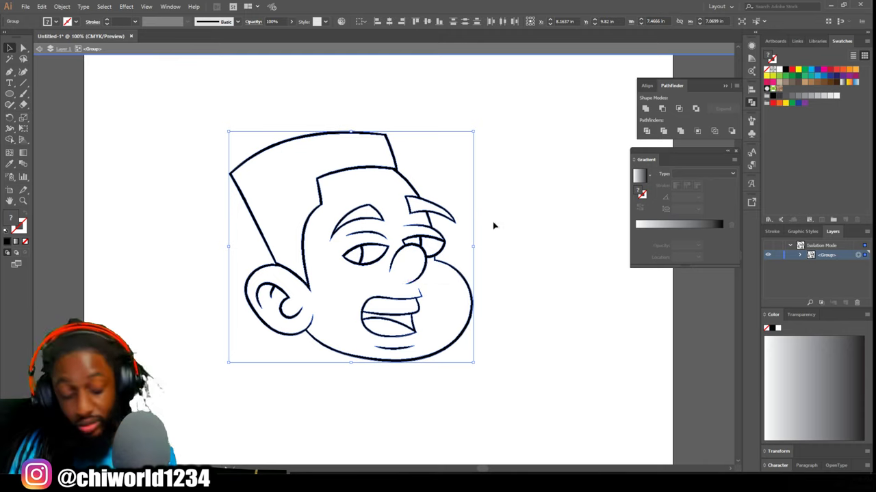
Enlarge the head to about 14.8 by 14 in, centre it on the artboard and deselect it.
key("ctrl+minus")
key("ctrl+minus")
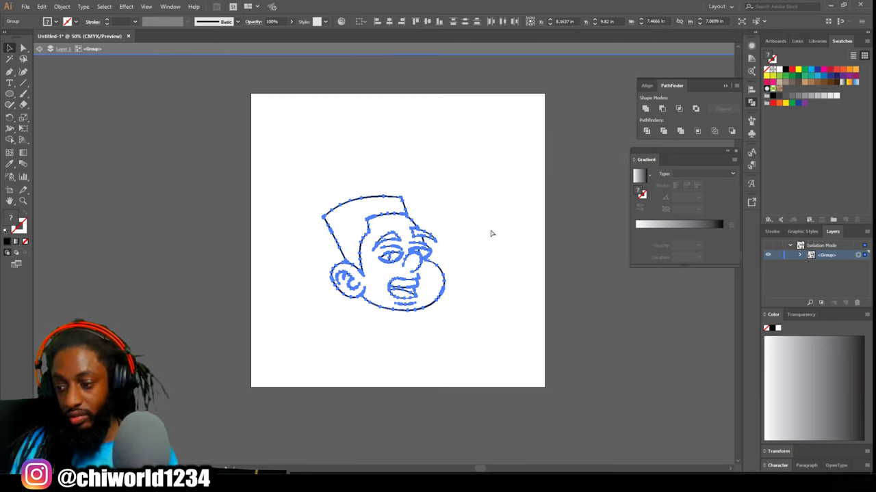
left_click_drag(446, 197, 543, 92)
left_click_drag(431, 144, 393, 192)
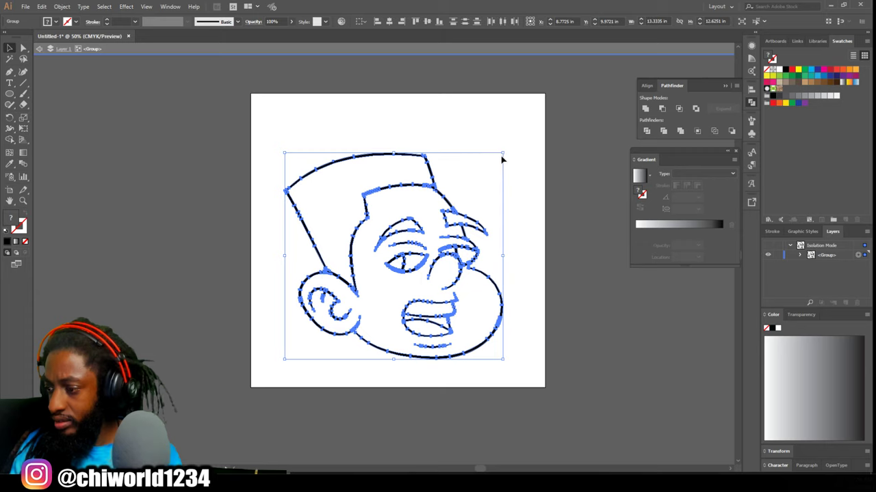
left_click_drag(503, 155, 526, 130)
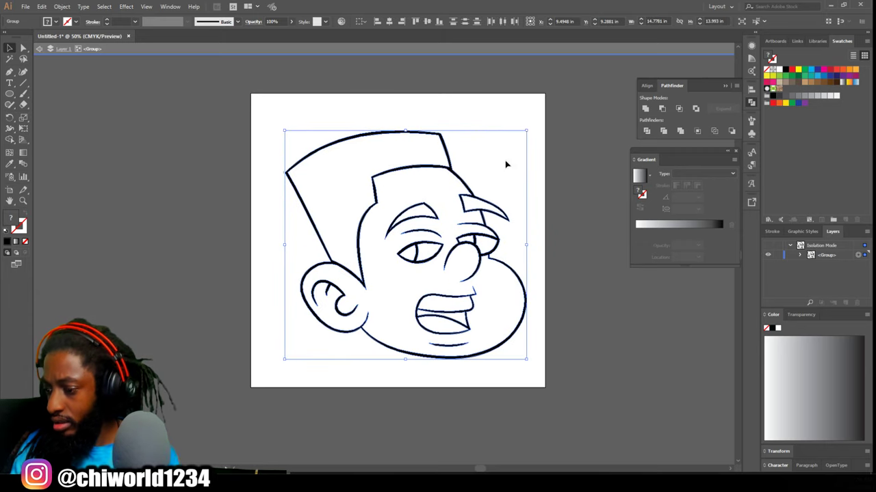
left_click_drag(407, 172, 419, 184)
left_click(592, 268)
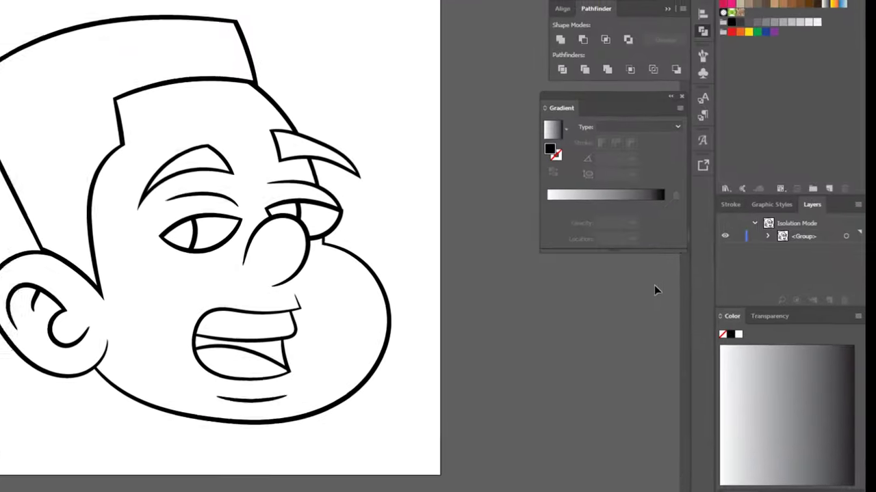
Exit isolation mode, duplicate Layer 1 and lock the copy above it.
double_click(718, 294)
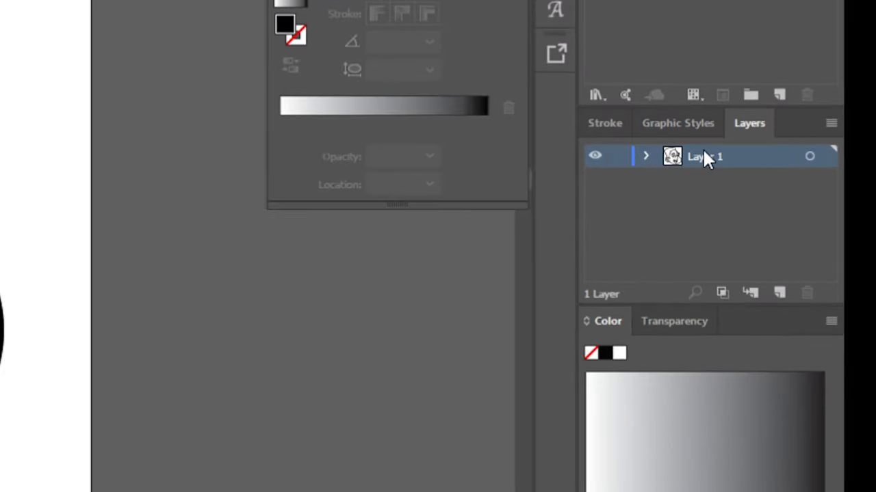
left_click_drag(704, 158, 781, 292)
left_click(618, 156)
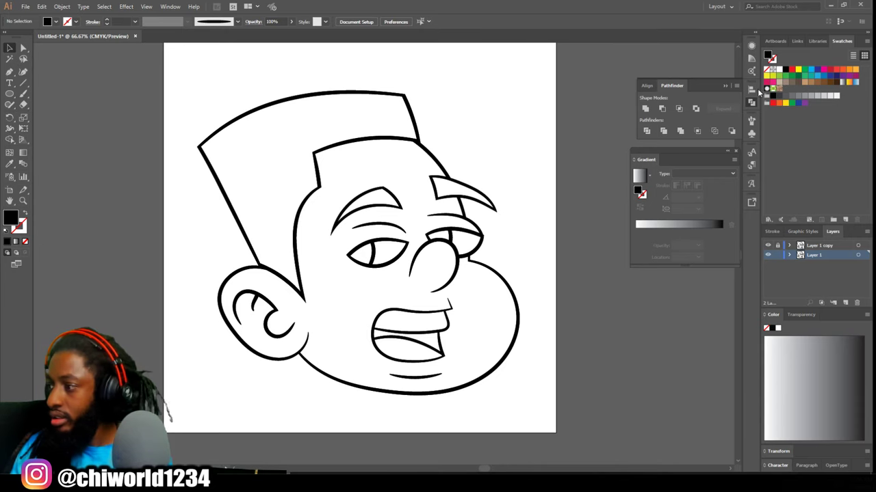
Set the fill colour to the orange skin tone EA7F5E.
double_click(12, 217)
left_click(636, 460)
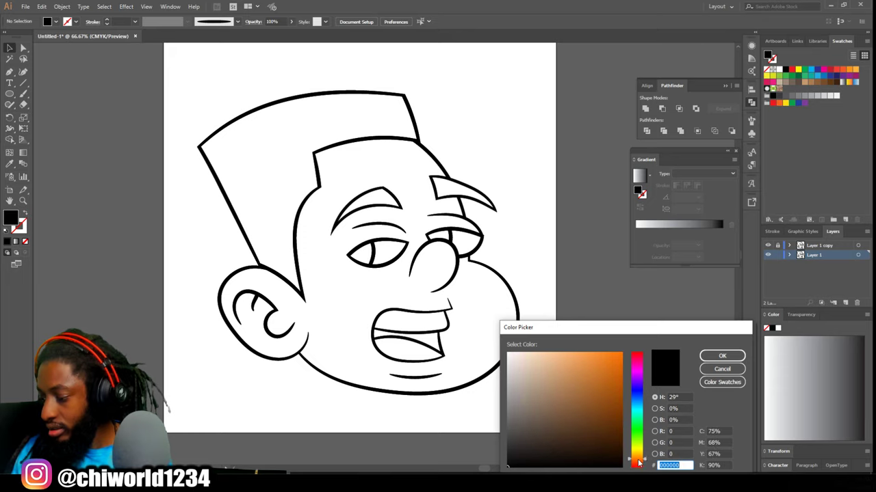
left_click(574, 371)
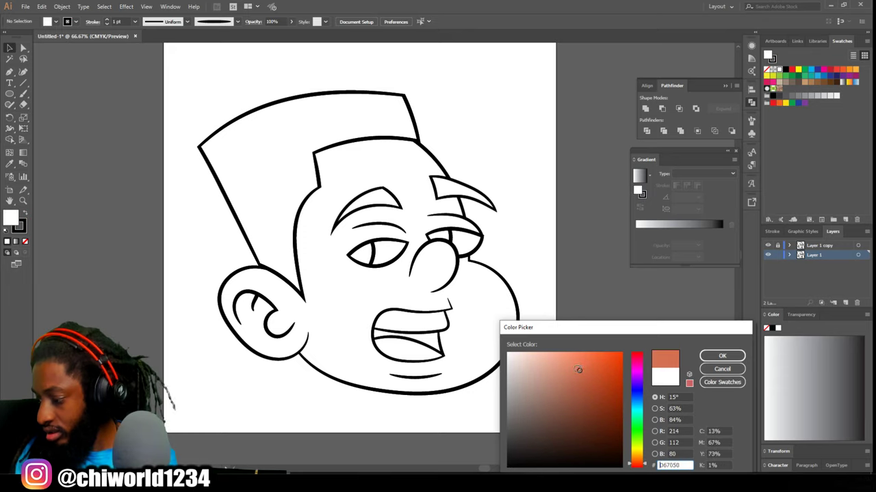
left_click_drag(578, 370, 574, 362)
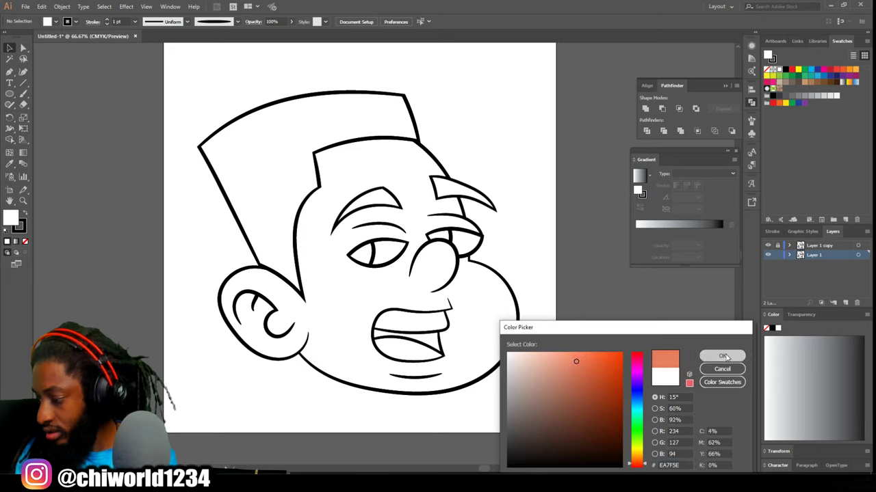
left_click(722, 356)
Draw a rectangle about 17.4 by 15.7 in covering the whole head on Layer 1 and send it to the back.
left_click_drag(9, 99, 39, 95)
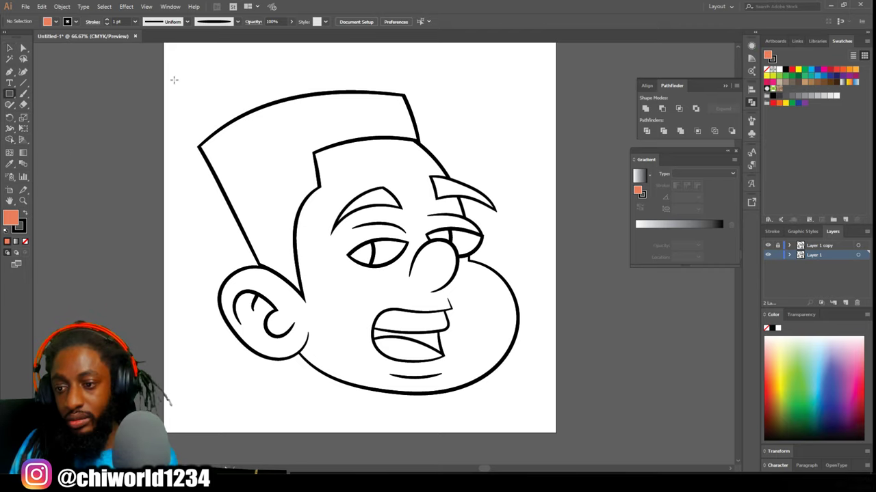
mouse_move(171, 69)
left_mouse_down()
mouse_move(391, 284)
mouse_move(549, 396)
mouse_move(551, 411)
left_mouse_up()
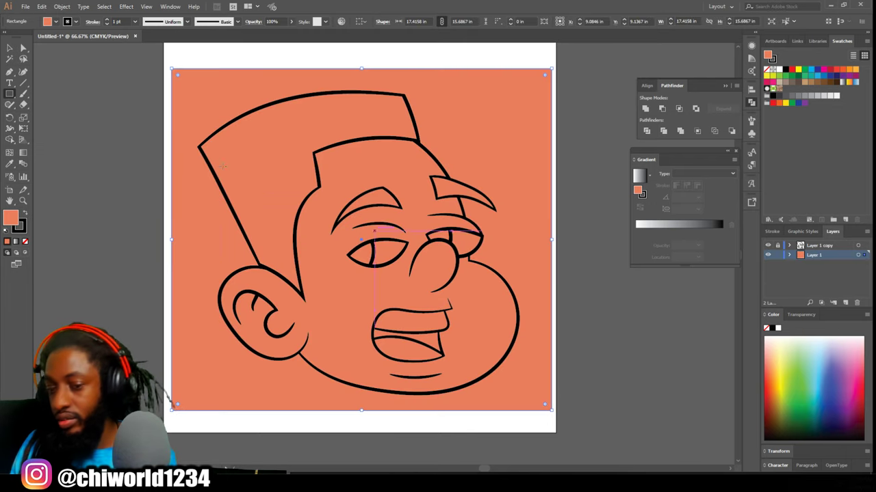
left_click(10, 47)
right_click(212, 103)
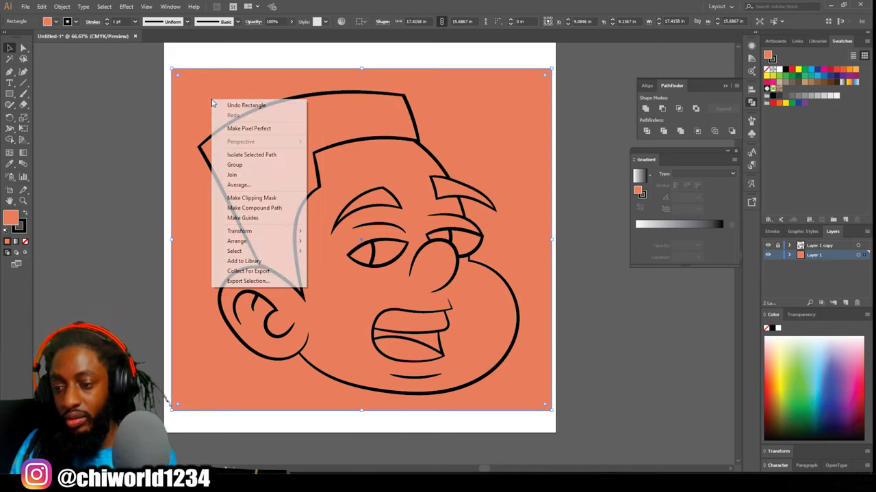
mouse_move(274, 242)
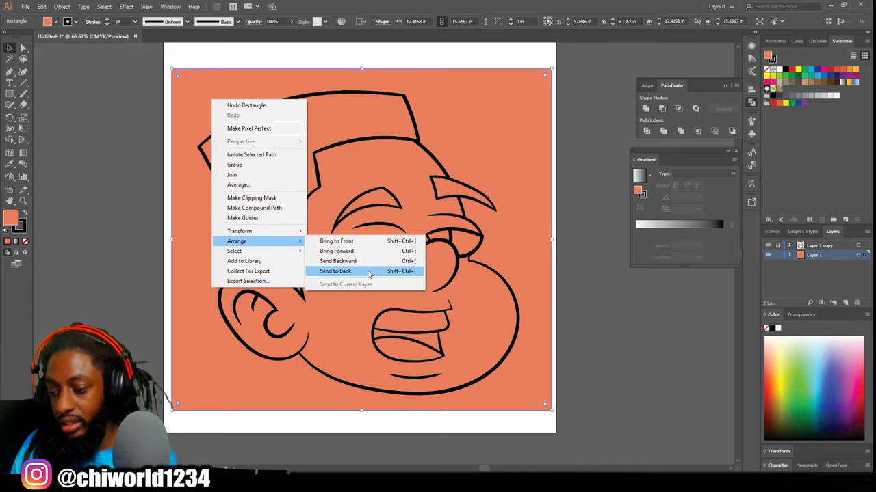
left_click(368, 273)
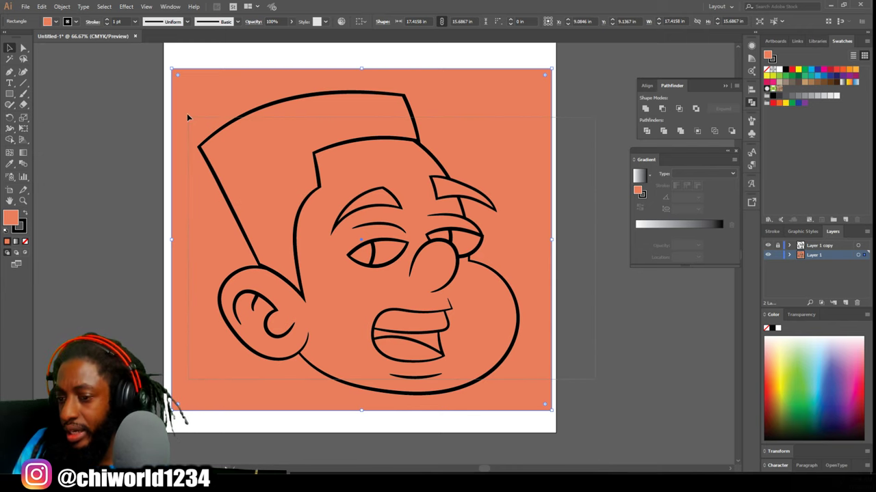
Merge the rectangle with the line art using Pathfinder, isolate the resulting group and delete the orange area outside the head.
key("ctrl+a")
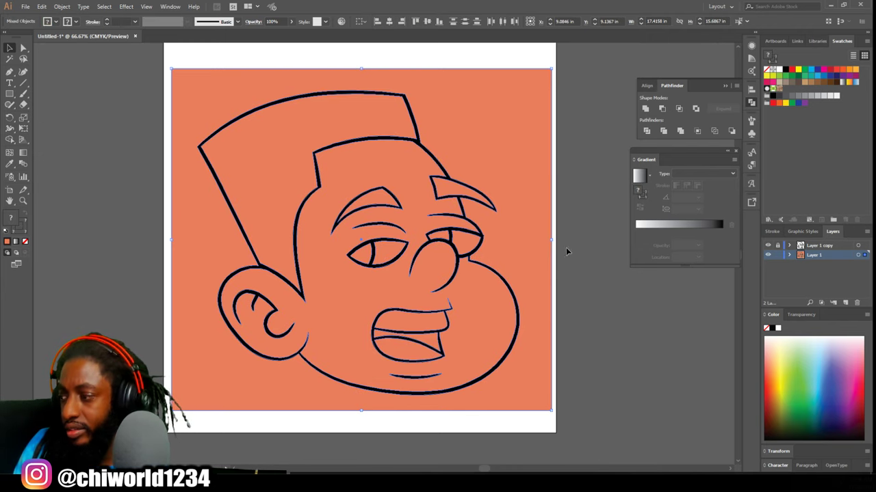
left_click(679, 130)
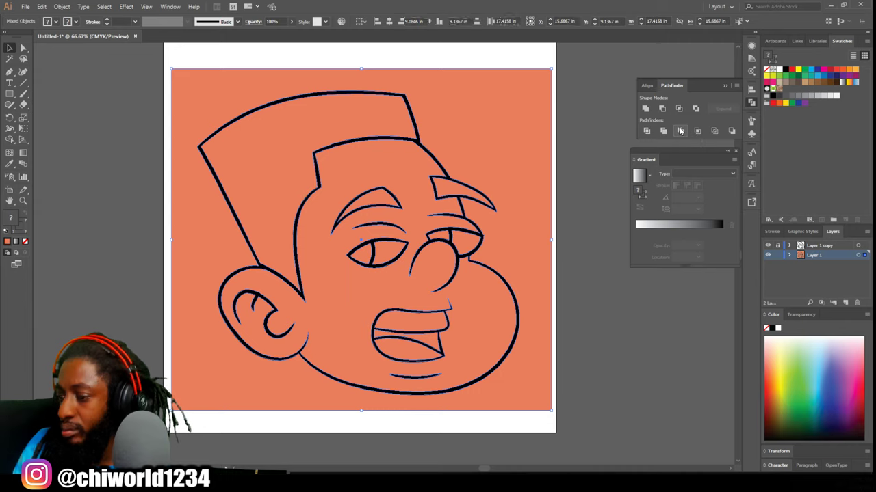
right_click(499, 111)
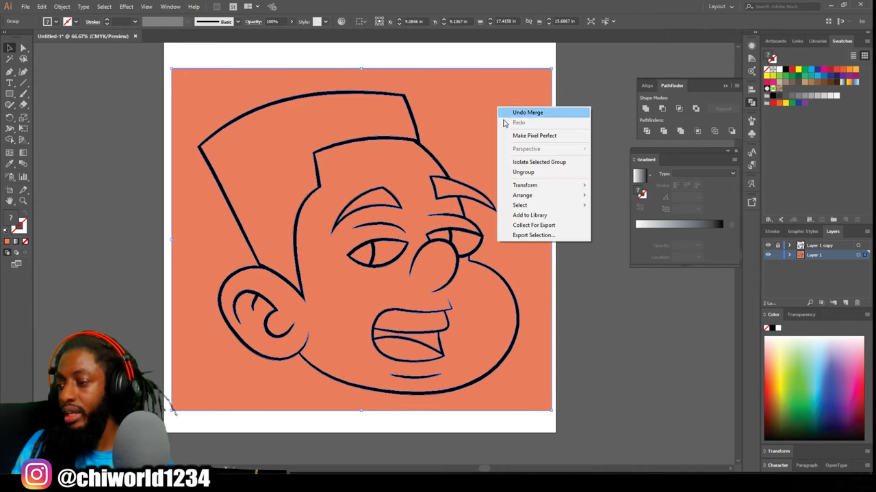
left_click(523, 164)
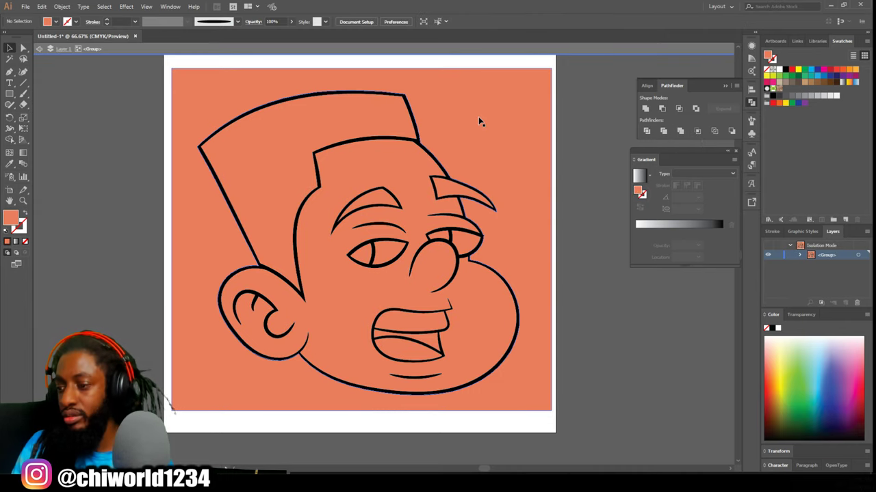
left_click(479, 121)
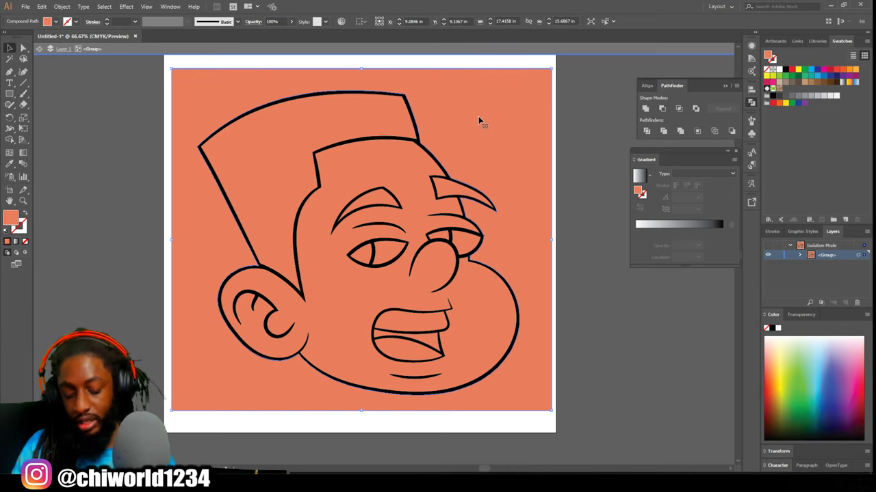
key("Delete")
Fill the flat-top hair shape and both eyebrows with the dark brown 231215.
scroll(481, 290, "down", 4)
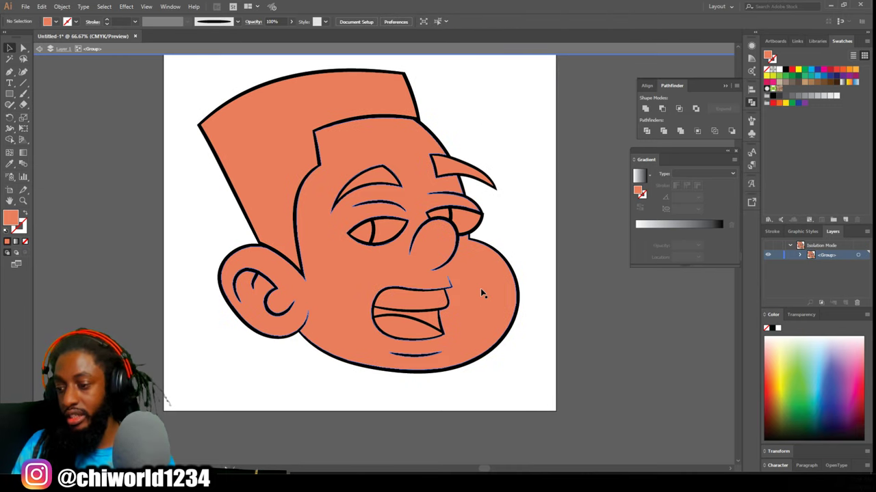
key("ctrl+plus")
scroll(457, 248, "up", 8)
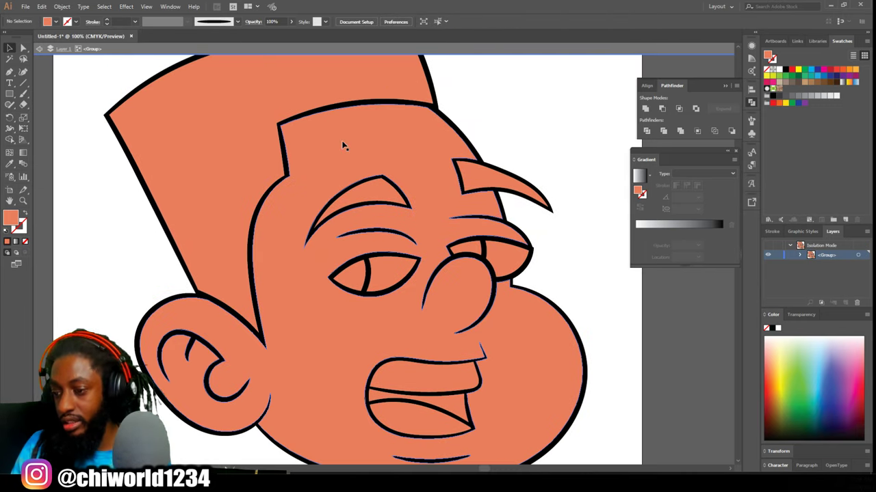
left_click(472, 179)
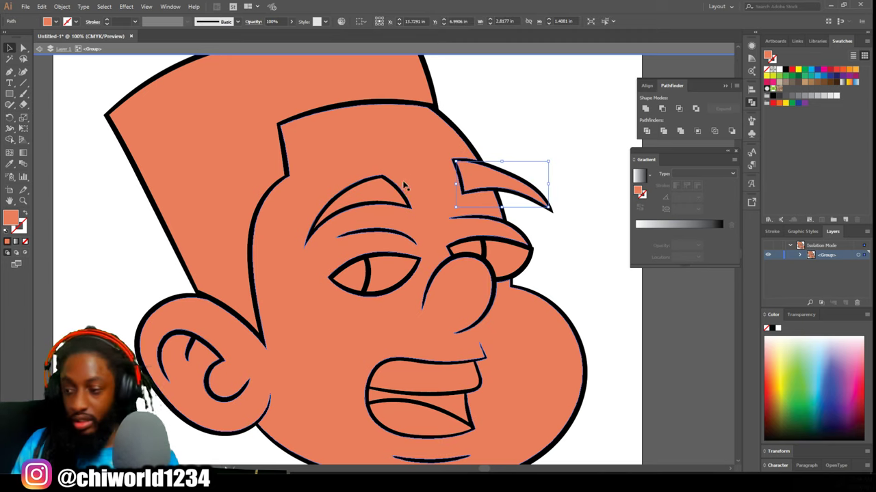
left_click(372, 192, "shift")
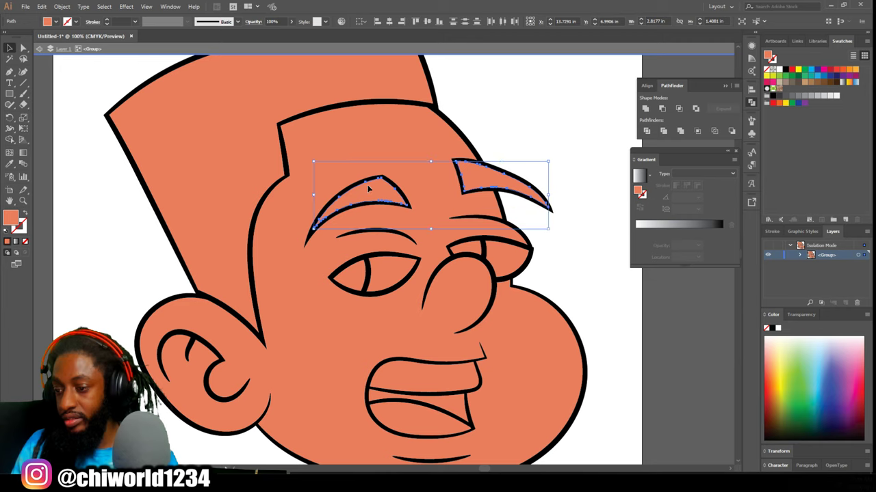
left_click(197, 126, "shift")
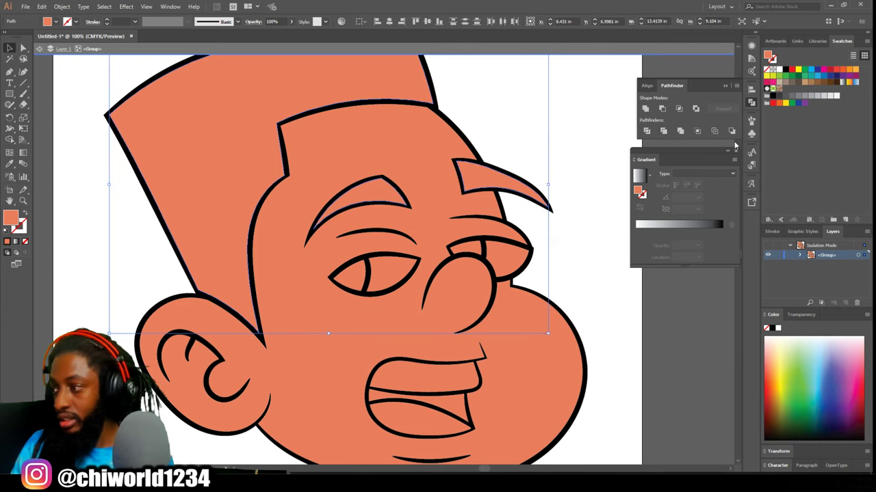
left_click(798, 82)
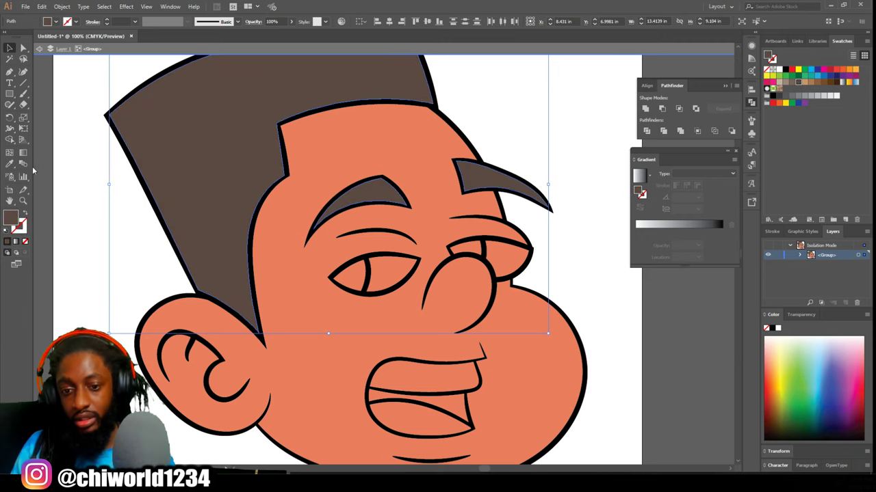
double_click(14, 217)
mouse_move(550, 431)
left_mouse_down()
mouse_move(578, 442)
mouse_move(566, 450)
left_mouse_up()
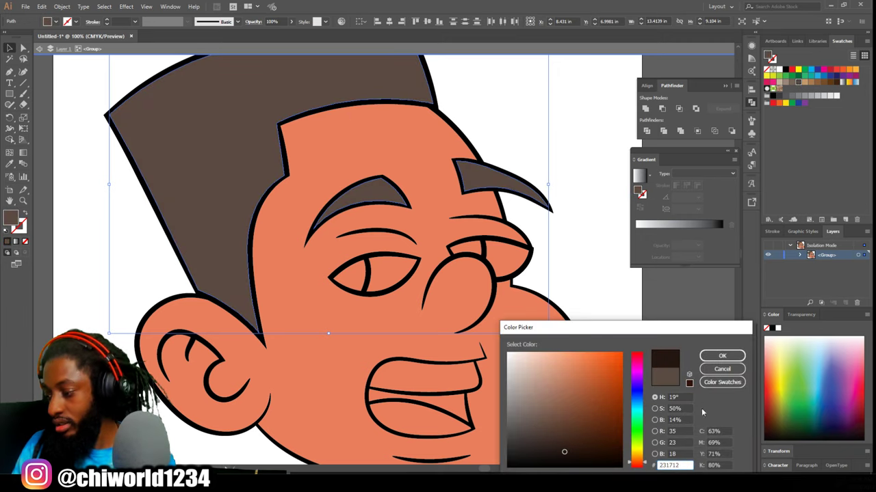
left_click_drag(643, 380, 635, 358)
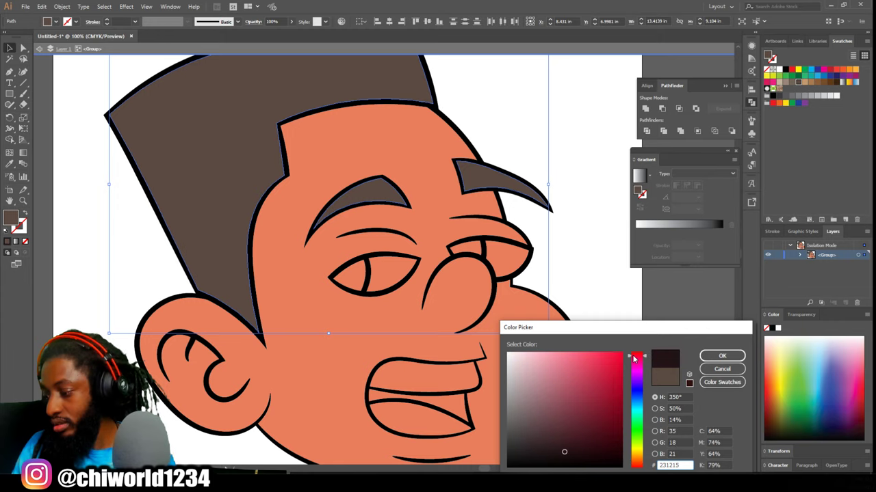
left_click(711, 355)
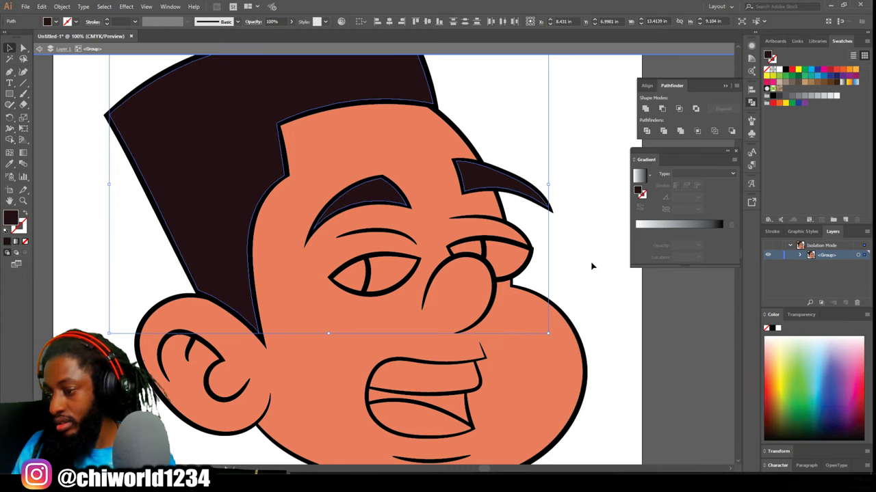
Fill both irises with a very dark brown.
left_click(459, 247)
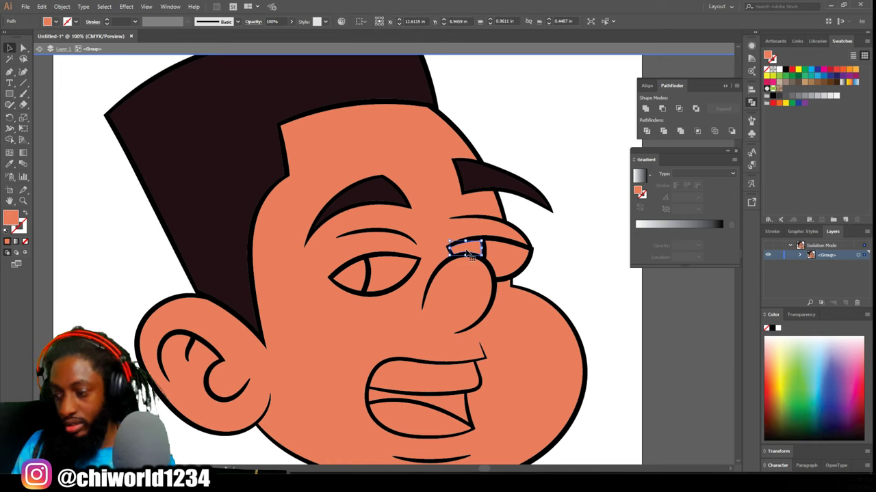
left_click(359, 283, "shift")
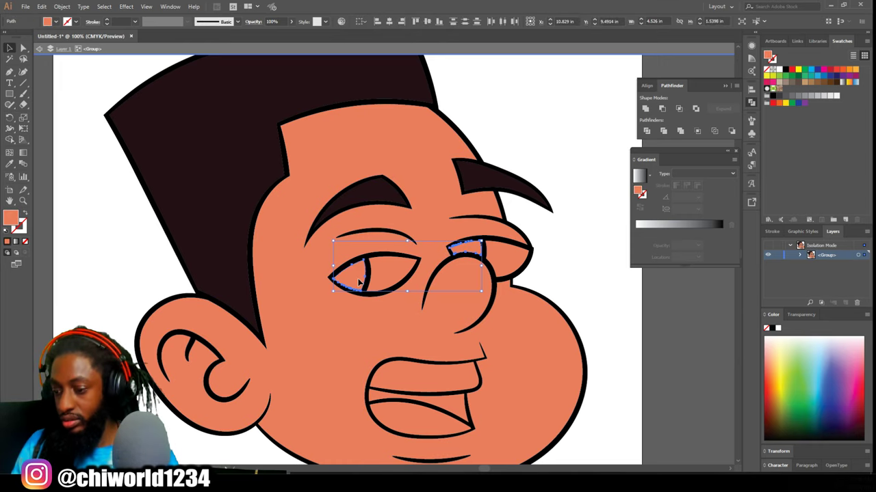
left_click(832, 83)
left_click(838, 82)
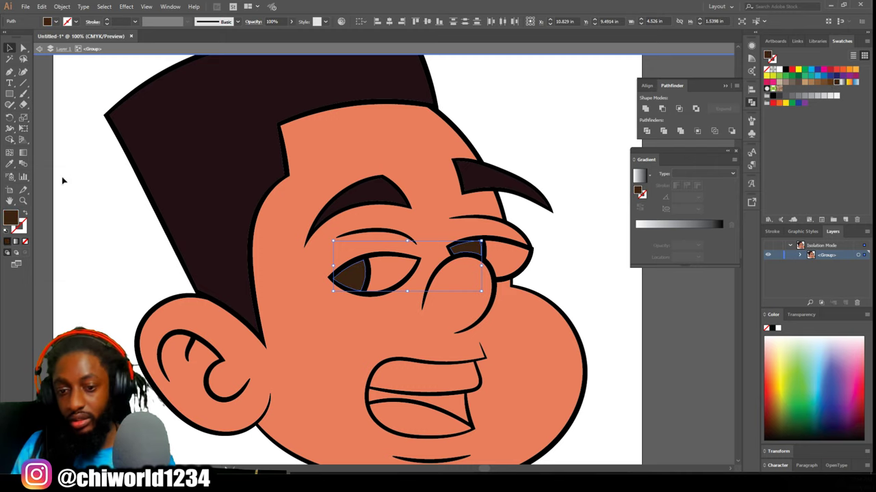
double_click(11, 218)
left_click_drag(609, 425, 615, 452)
left_click(721, 356)
Fill both eye whites and the upper teeth with a very light grey swatch.
left_click(510, 254)
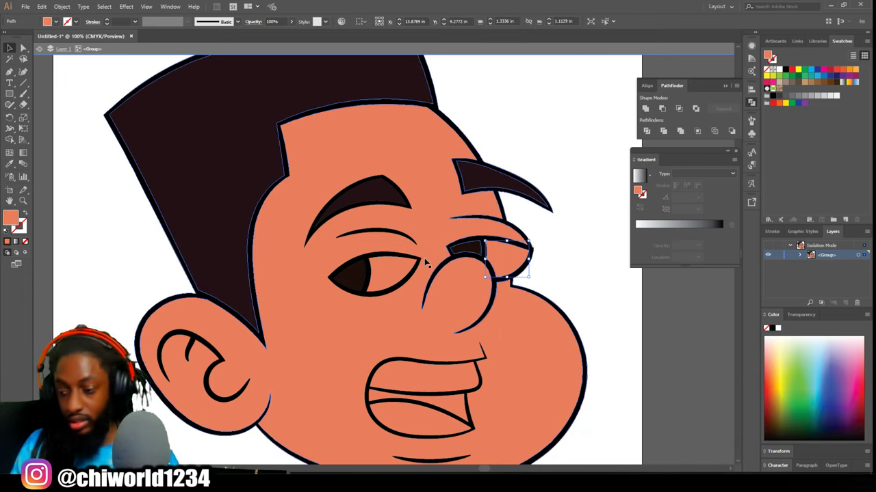
left_click(385, 268, "shift")
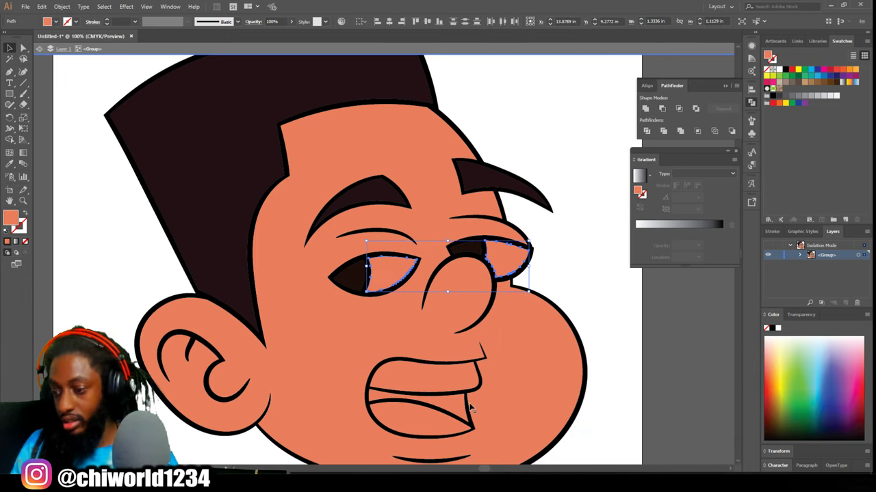
left_click(440, 381, "shift")
left_click(837, 96)
Fill the tongue shape in the lower part of the mouth with a salmon pink.
left_click(459, 414)
double_click(10, 217)
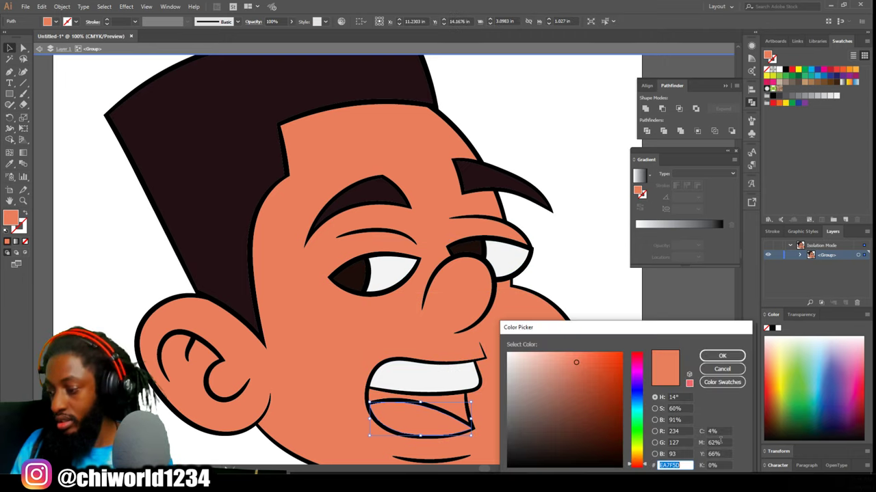
left_click(567, 350)
left_click(722, 356)
Fill the mouth interior between the teeth and tongue with a dark maroon and leave the isolated group.
left_click(459, 413)
double_click(10, 218)
left_click(636, 353)
left_click_drag(580, 420, 607, 428)
left_click(723, 356)
left_click(581, 286)
Duplicate Layer 1, then lock and hide the original layer.
key("ctrl+minus")
key("ctrl+minus")
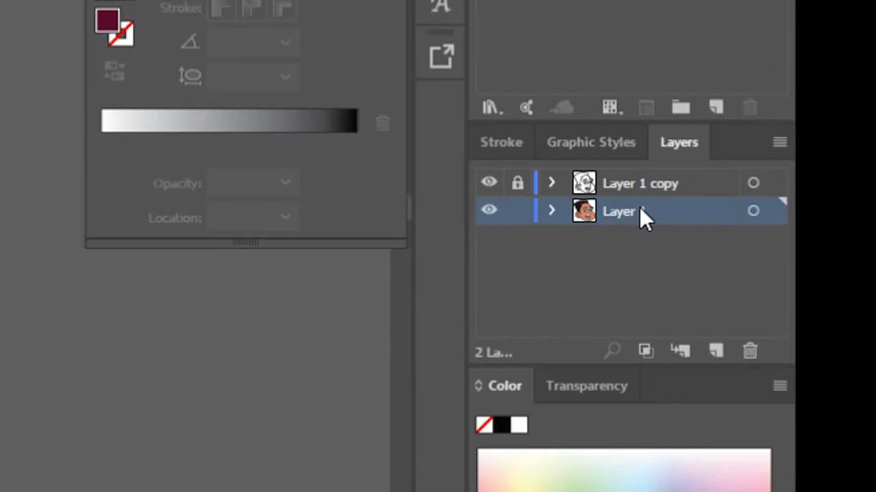
left_click_drag(635, 209, 717, 350)
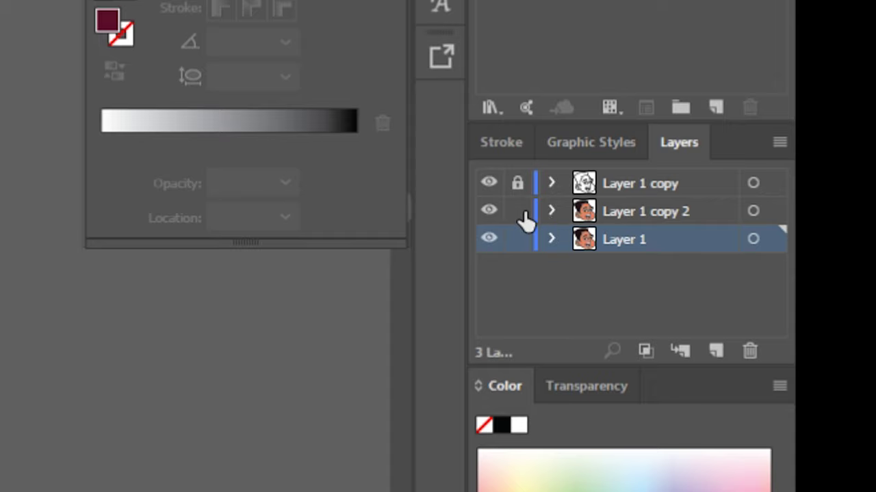
left_click(518, 241)
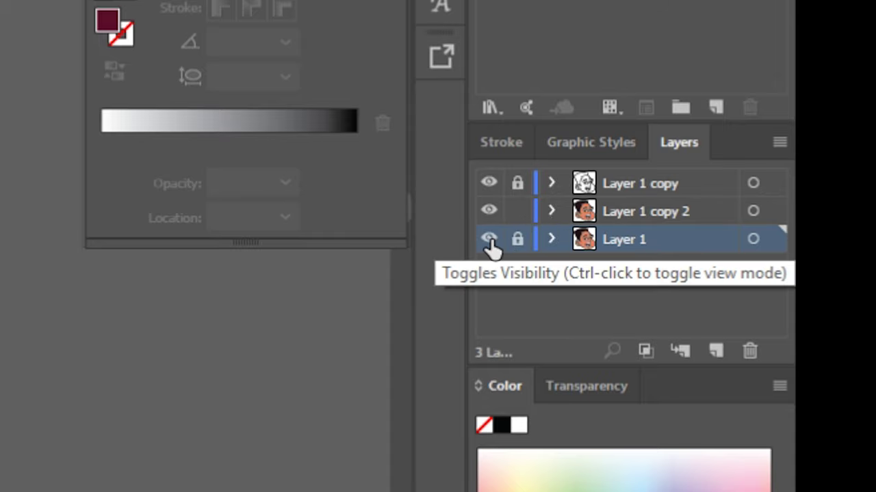
left_click(488, 239)
Isolate the head group on Layer 1 copy 2, delete its orange skin area and exit isolation mode.
left_click(600, 216)
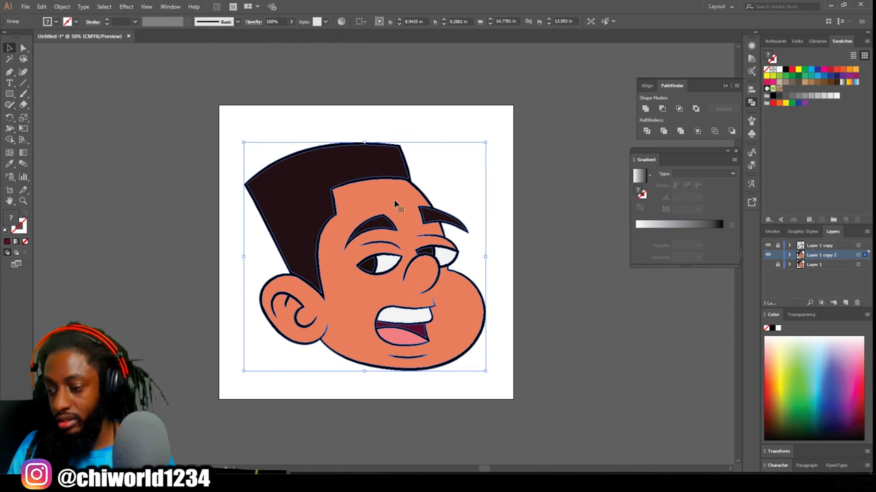
right_click(395, 201)
left_click(418, 256)
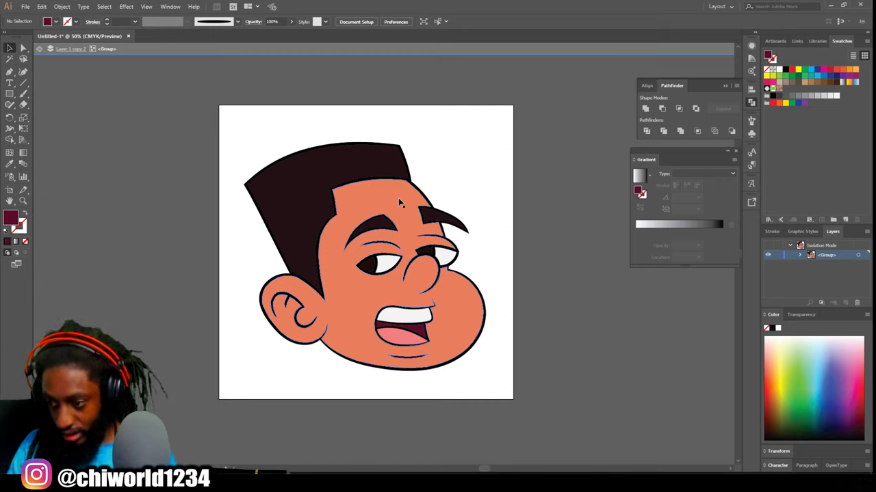
left_click(400, 202)
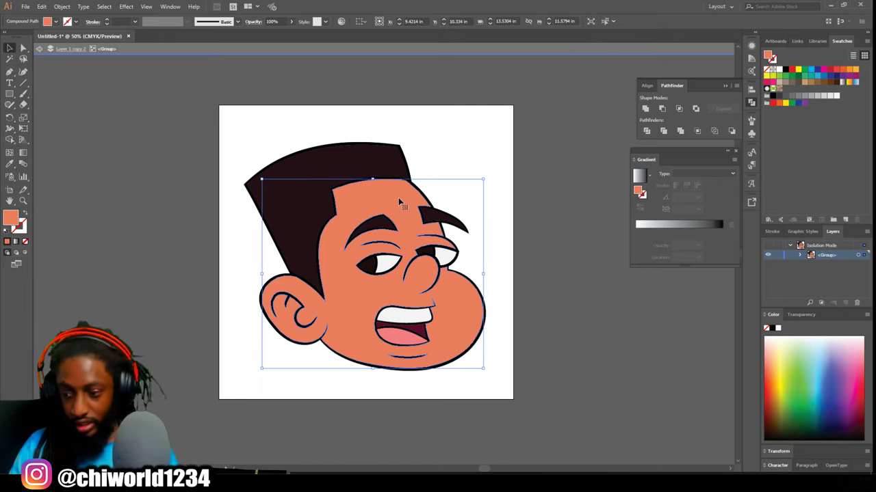
key("Delete")
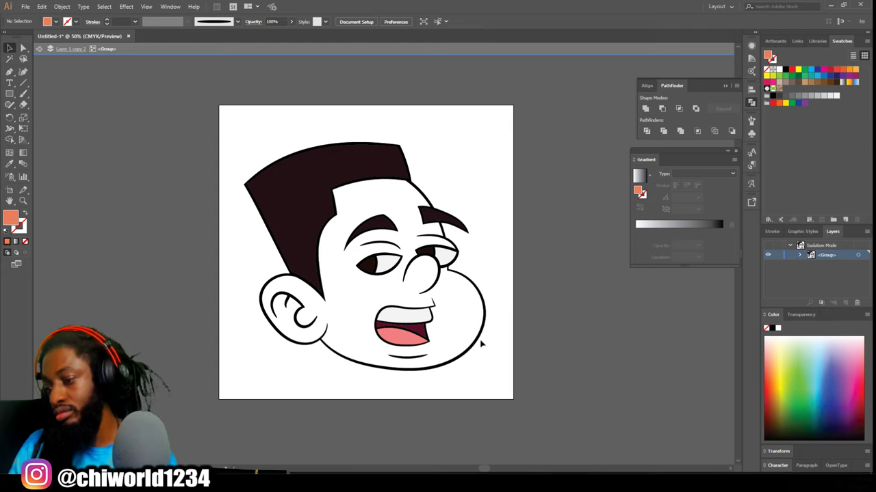
key("ctrl+plus")
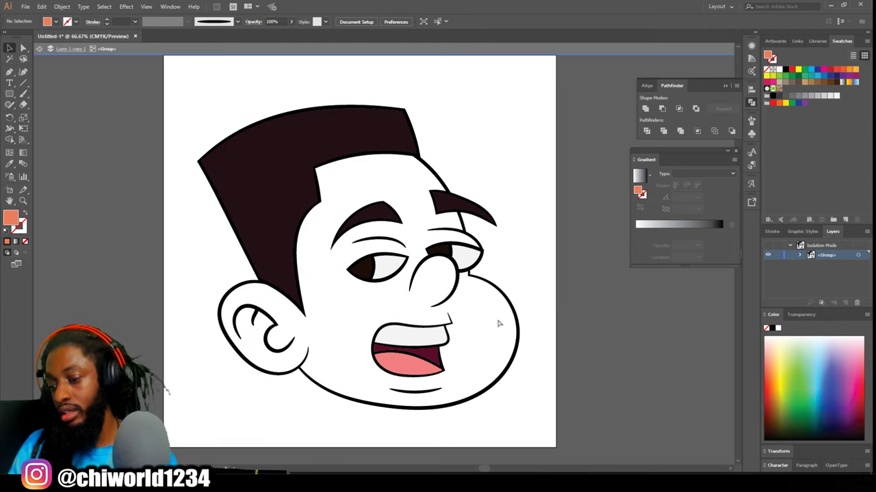
key("ctrl+plus")
key("ctrl+minus")
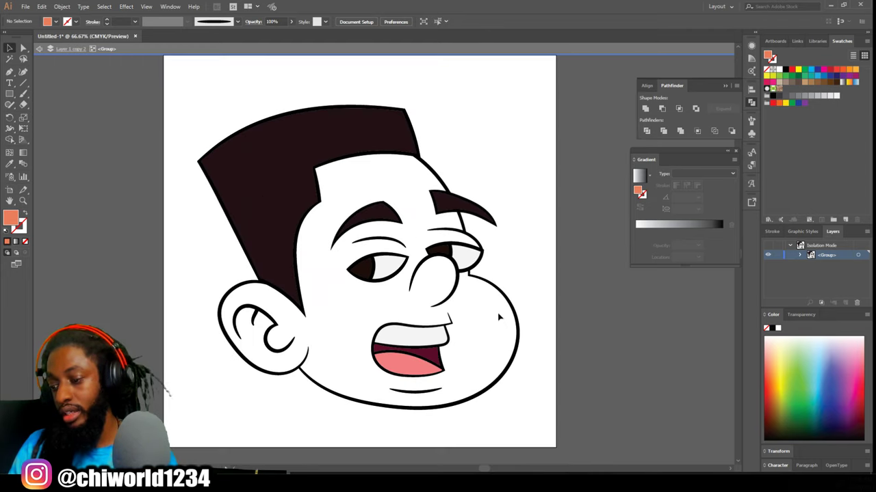
double_click(546, 138)
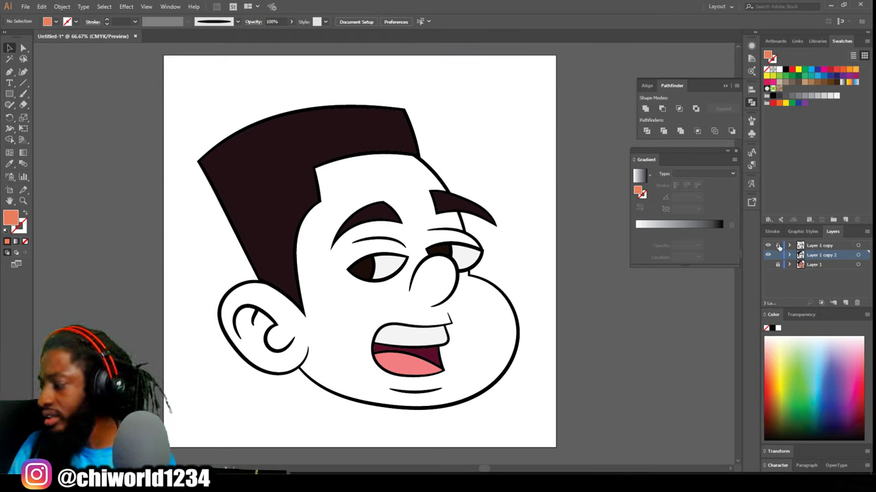
Show Layer 1 again, lock Layer 1 copy 2 and add a new layer between the two.
left_click(767, 265)
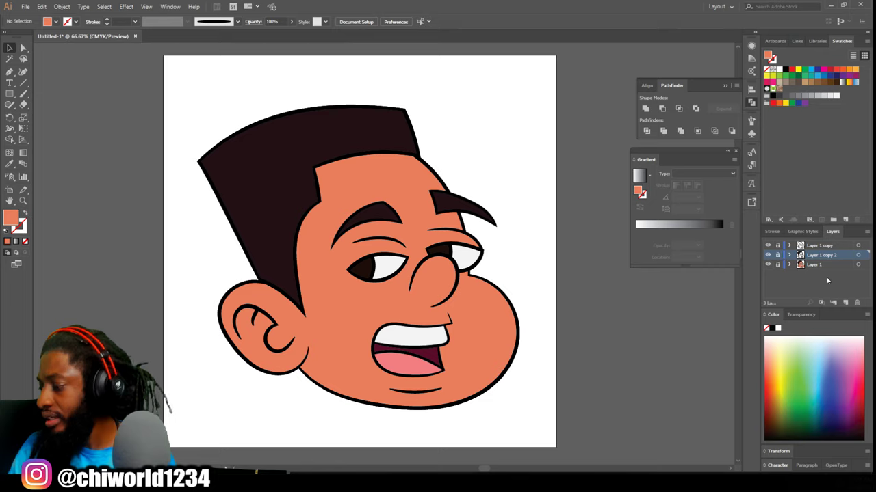
left_click(845, 303)
left_click_drag(813, 258, 808, 272)
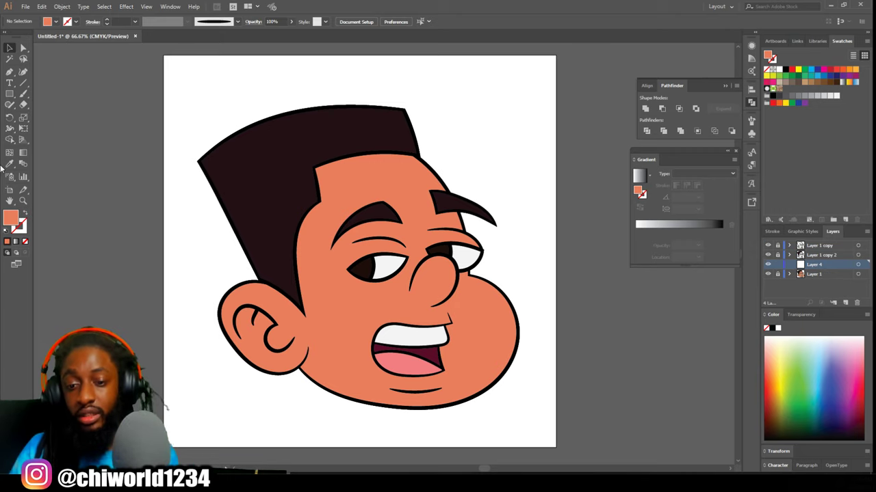
Set the fill colour to the reddish-brown shadow tone 964E3E.
double_click(8, 217)
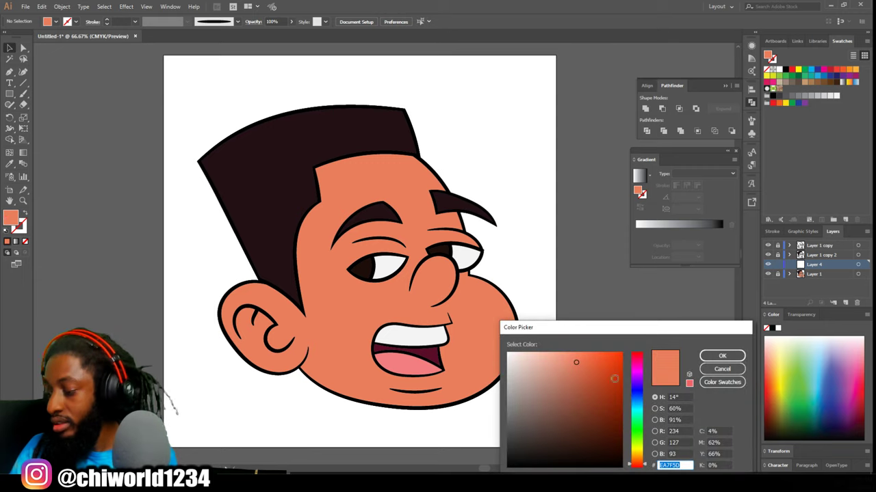
mouse_move(582, 374)
left_mouse_down()
mouse_move(580, 400)
mouse_move(573, 396)
left_mouse_up()
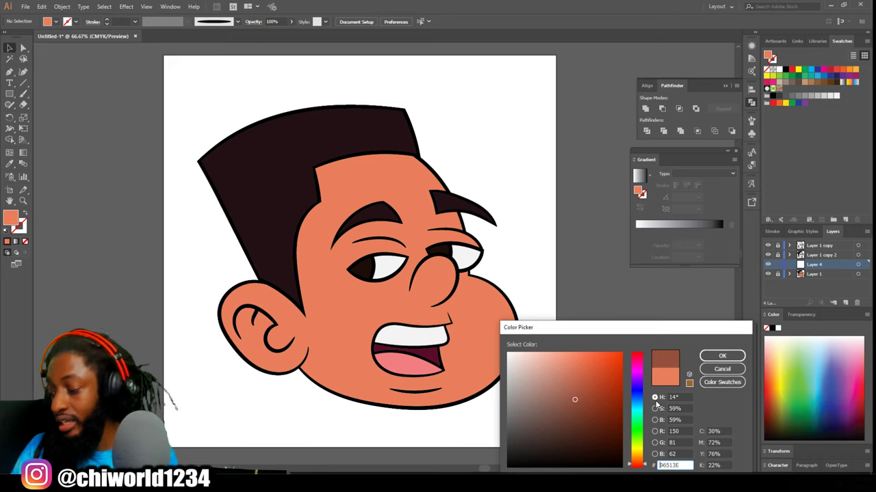
left_click_drag(637, 463, 635, 468)
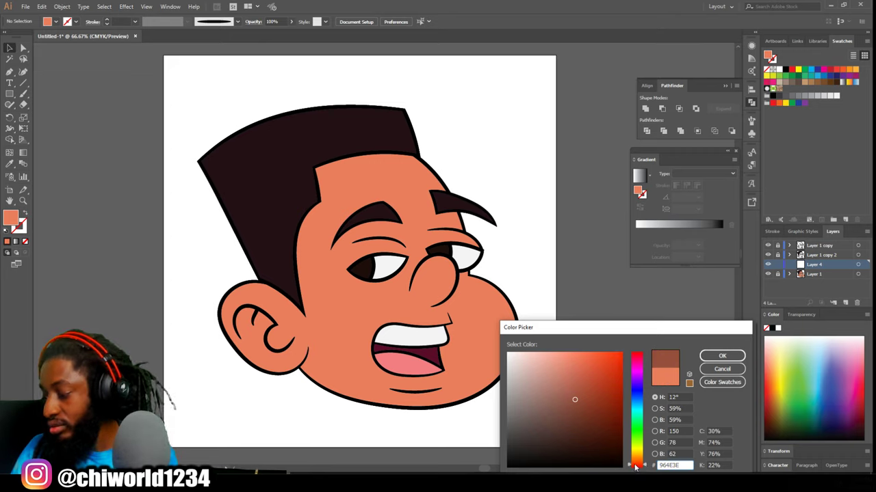
left_click(722, 355)
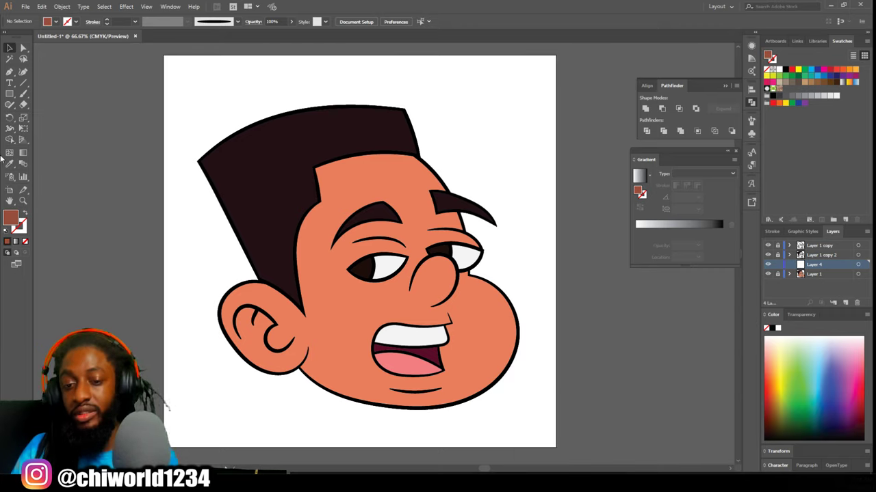
Choose the Pencil tool with Fill new pencil strokes on and paths closing when ends are within 20 pixels.
left_click_drag(8, 106, 41, 114)
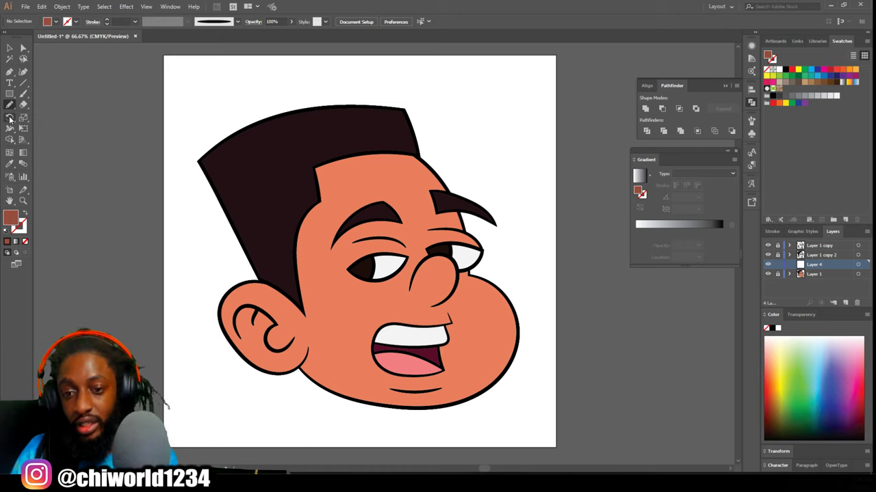
left_click(8, 107)
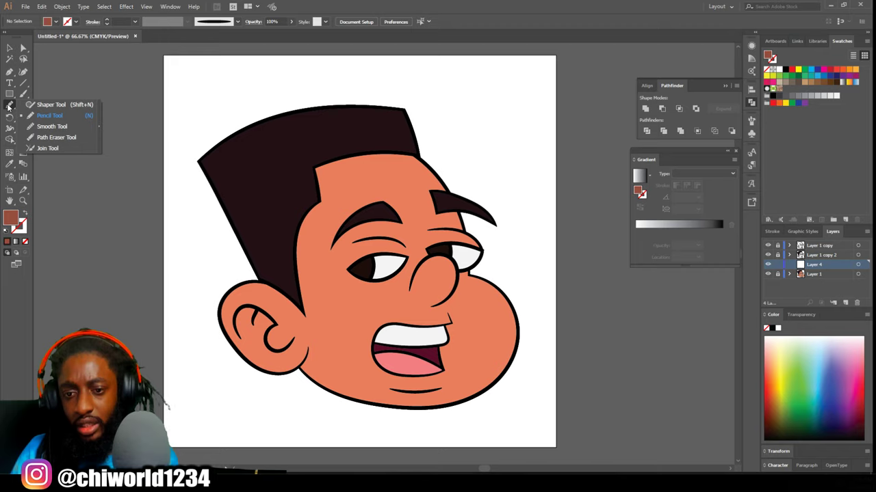
left_click(45, 117)
double_click(12, 107)
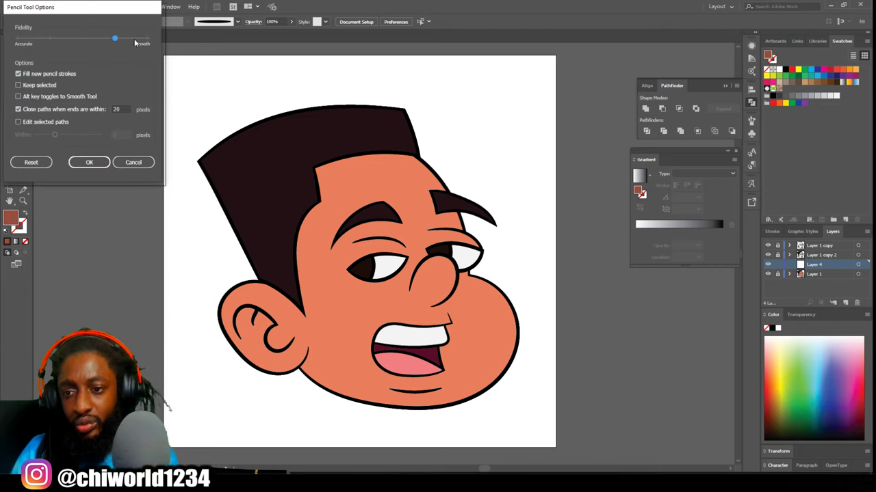
left_click(89, 162)
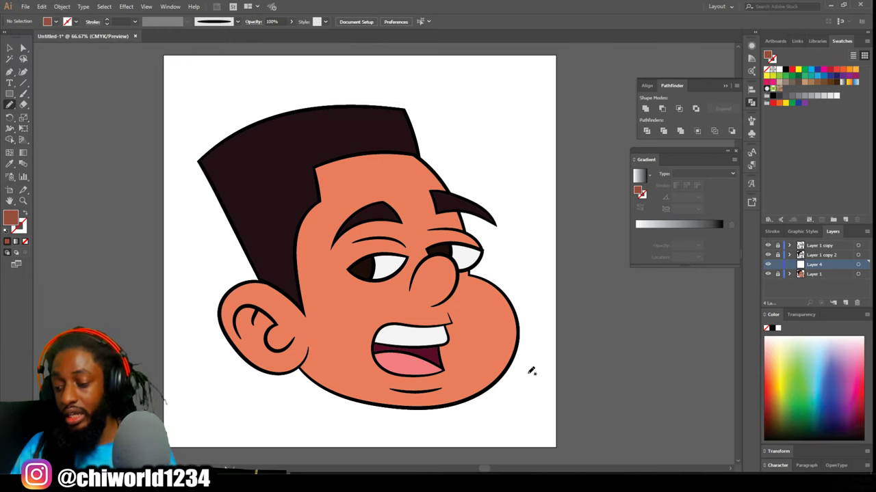
scroll(424, 367, "down", 2)
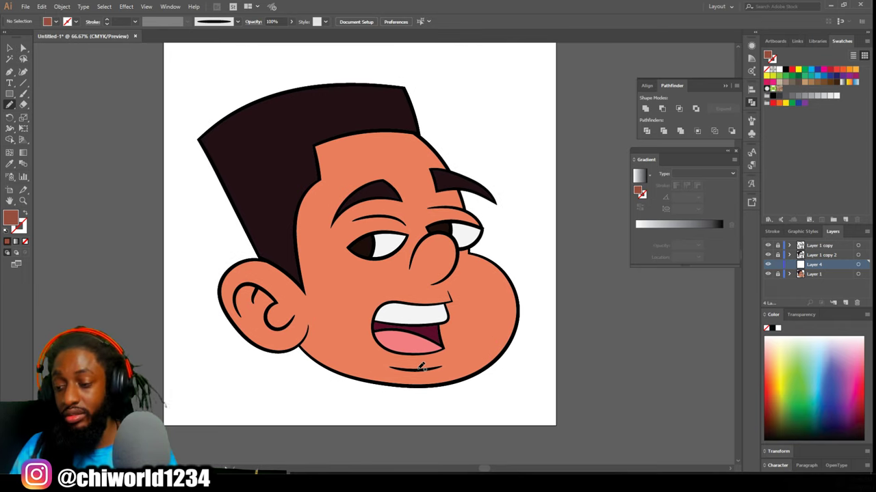
key("ctrl+plus")
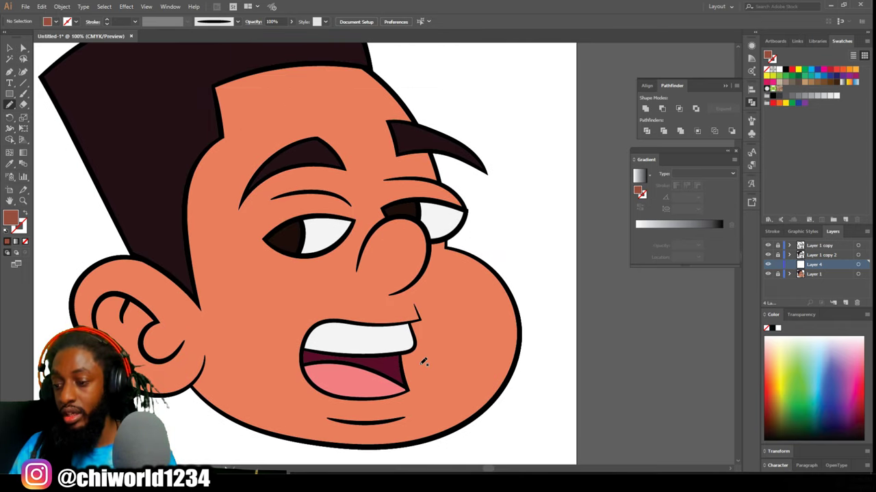
key("ctrl+minus")
scroll(434, 374, "down", 3)
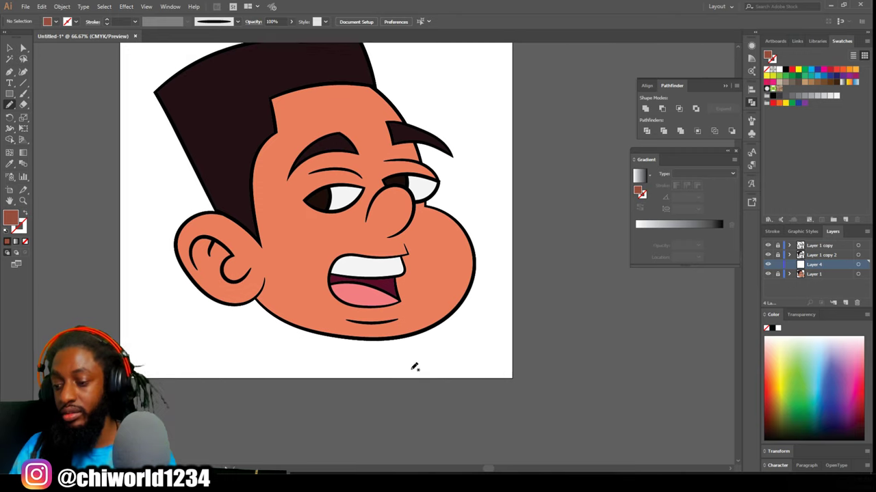
key("ctrl+plus")
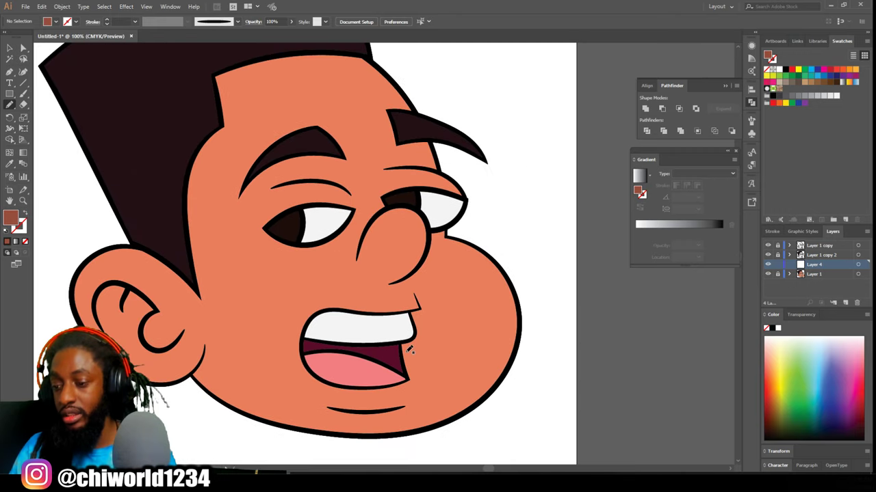
scroll(410, 350, "down", 2)
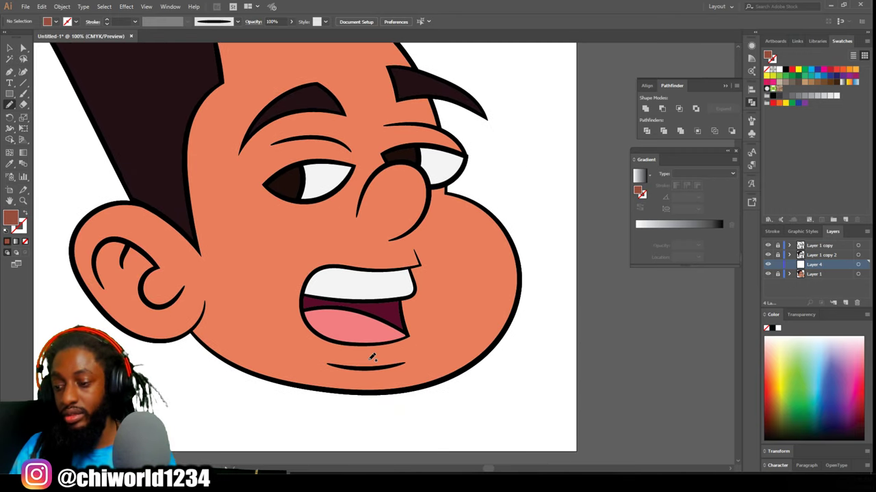
scroll(375, 322, "up", 1)
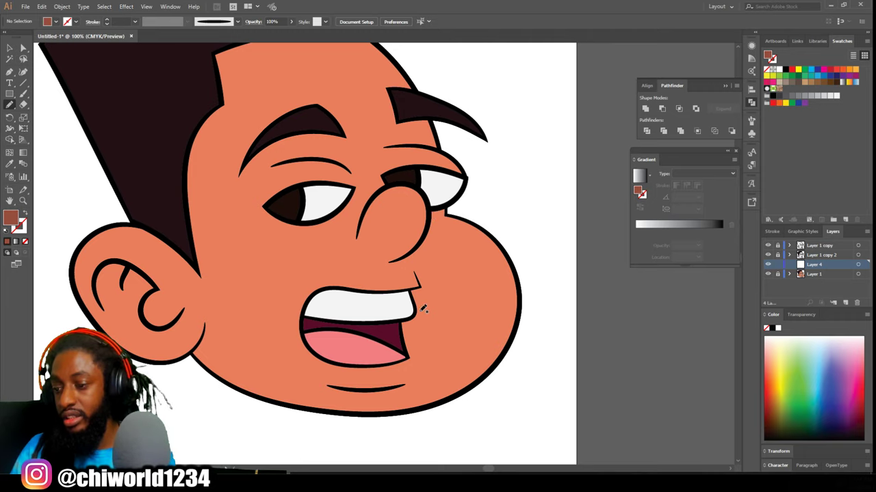
Draw a closed reddish-brown crescent shadow along the nose's lower right edge, reaching up to the far eye.
scroll(387, 301, "up", 2)
scroll(386, 300, "up", 3)
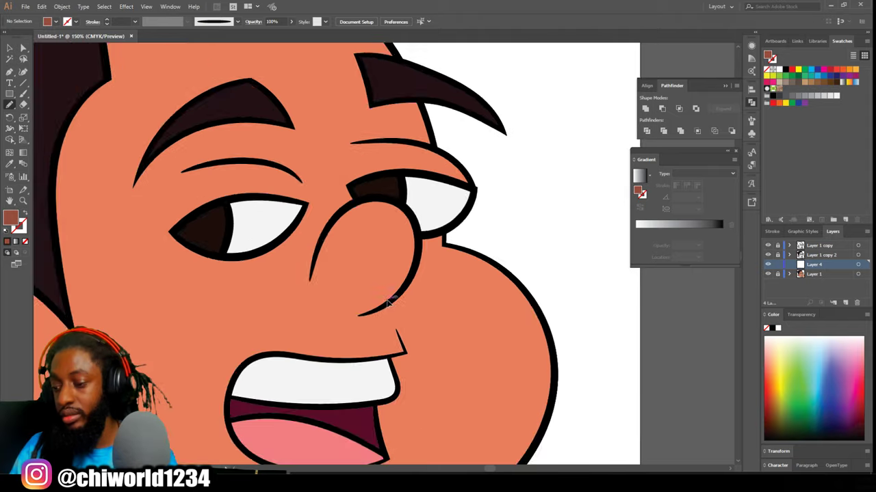
scroll(386, 304, "up", 1)
scroll(353, 299, "down", 1)
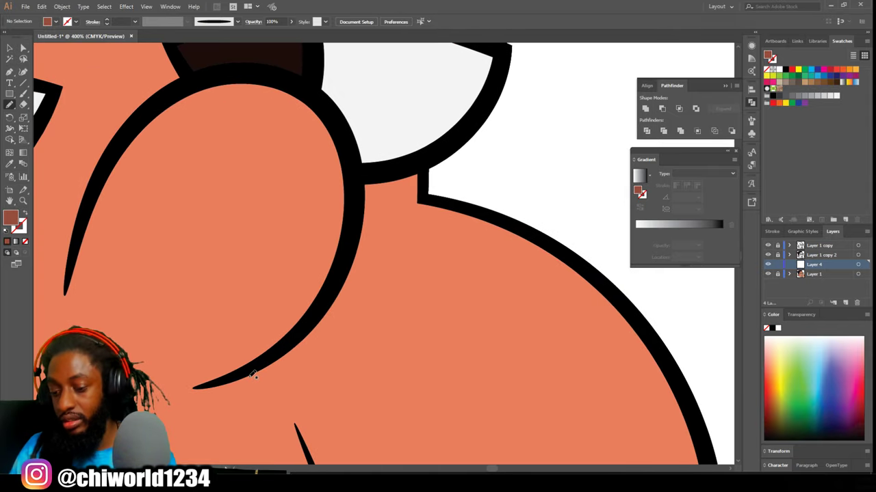
mouse_move(270, 388)
left_mouse_down()
mouse_move(350, 367)
mouse_move(388, 331)
left_mouse_up()
left_click_drag(414, 275, 416, 235)
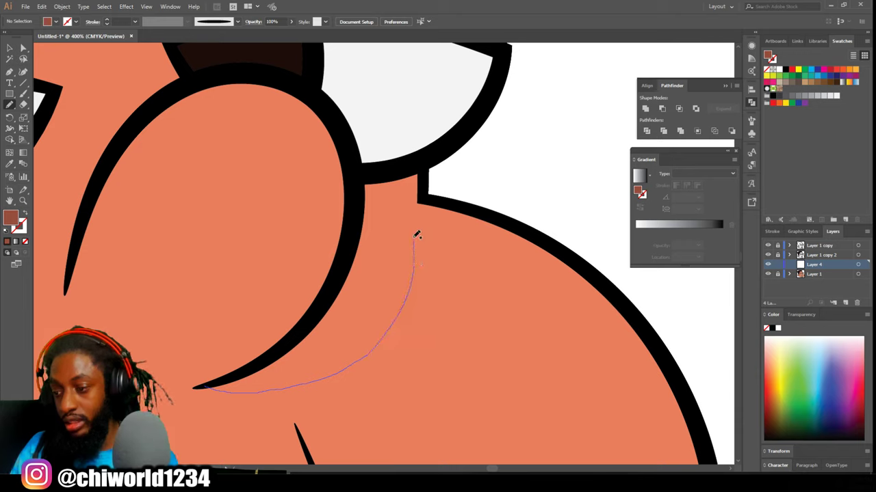
mouse_move(404, 192)
left_mouse_down()
mouse_move(356, 173)
mouse_move(346, 183)
mouse_move(346, 239)
mouse_move(309, 322)
mouse_move(274, 357)
mouse_move(217, 381)
left_mouse_up()
scroll(401, 385, "down", 6)
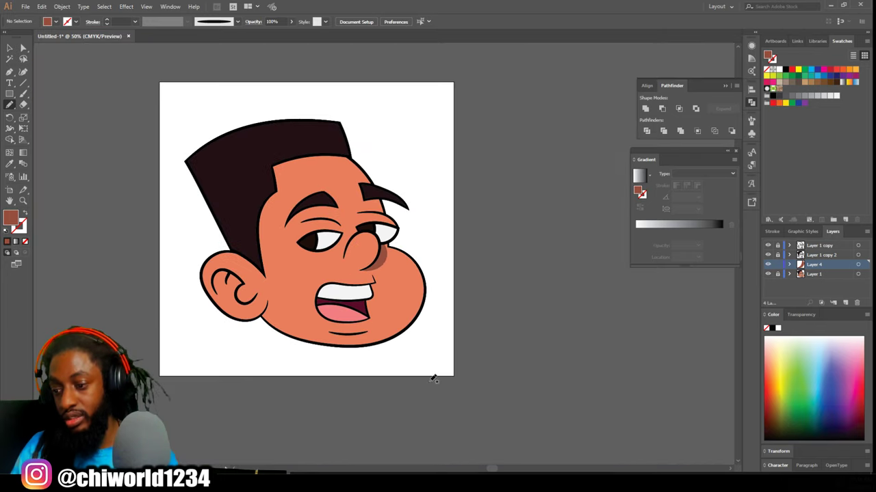
Draw a shadow from the tip of the upper lip down beside the right corner of the open mouth.
scroll(421, 376, "down", 2)
scroll(398, 360, "up", 5)
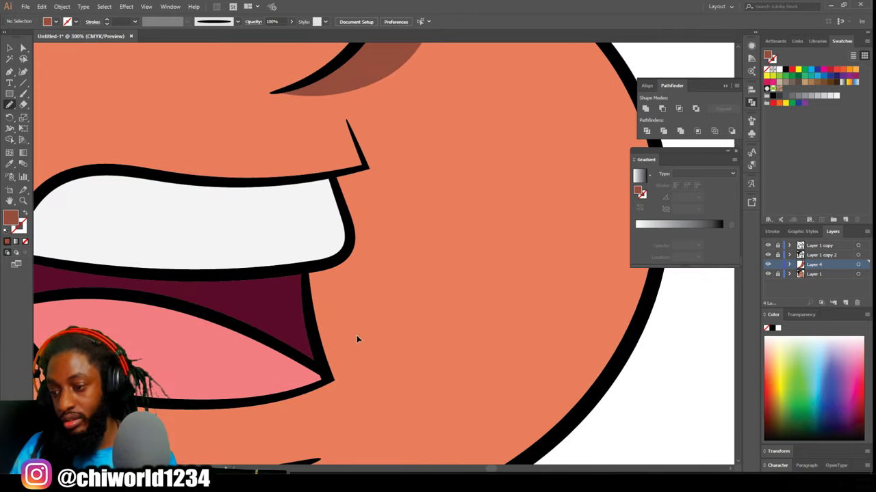
scroll(357, 274, "down", 1)
scroll(258, 246, "up", 1)
mouse_move(215, 389)
left_mouse_down()
mouse_move(260, 233)
mouse_move(307, 193)
left_mouse_up()
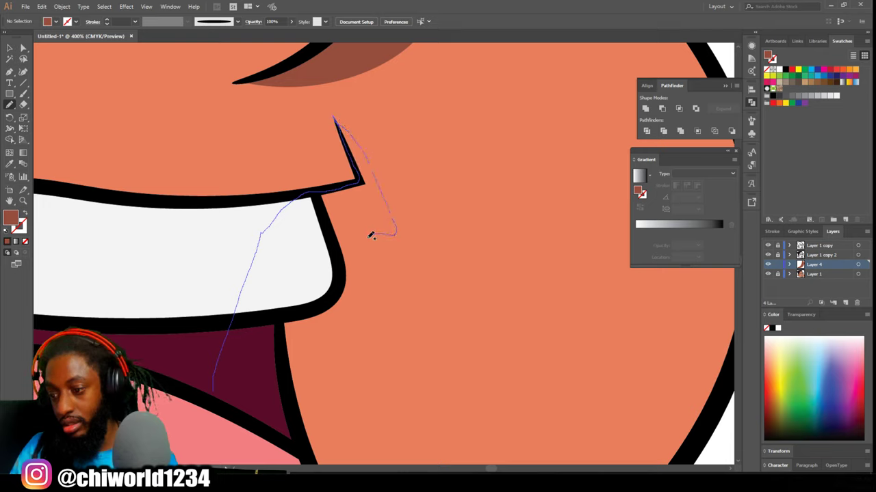
left_click_drag(380, 363, 240, 396)
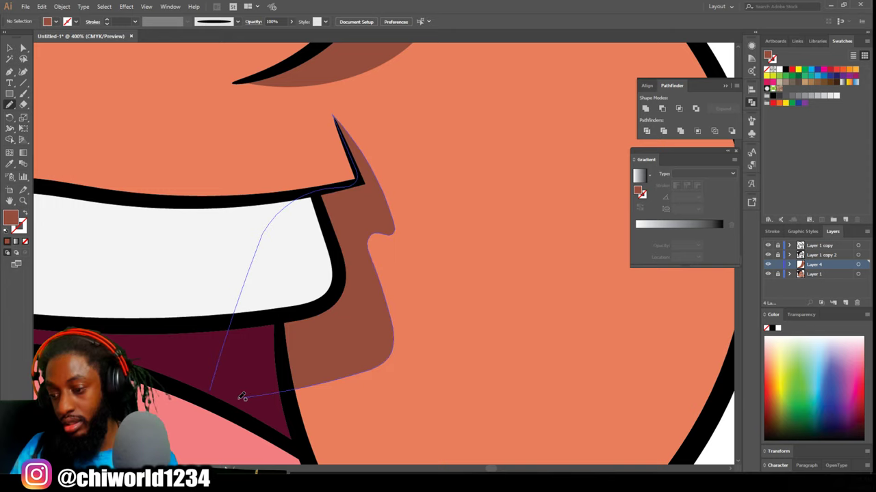
Draw a curved shadow directly beneath the chin crease, running slightly past both ends of the line.
key("ctrl+minus")
key("ctrl+minus")
key("ctrl+minus")
key("ctrl+minus")
key("ctrl+minus")
scroll(359, 373, "down", 2)
key("ctrl+plus")
key("ctrl+plus")
key("ctrl+plus")
scroll(350, 292, "up", 1)
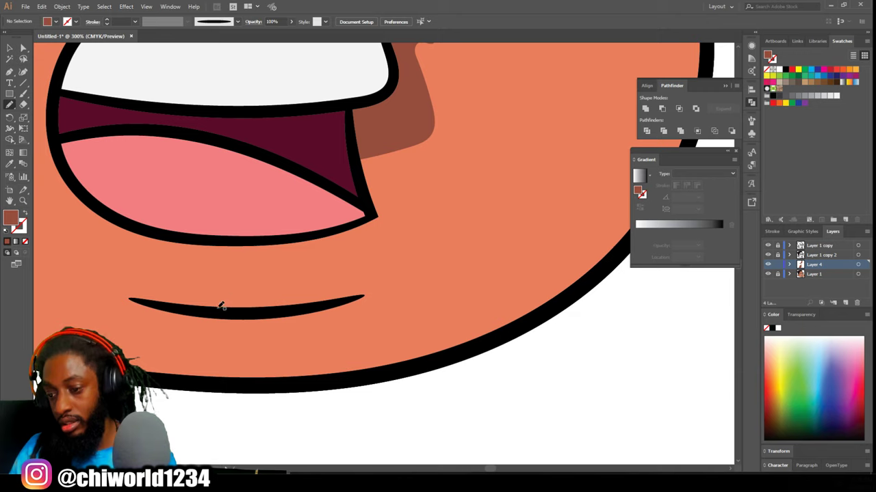
mouse_move(126, 295)
left_mouse_down()
mouse_move(222, 310)
mouse_move(340, 301)
left_mouse_up()
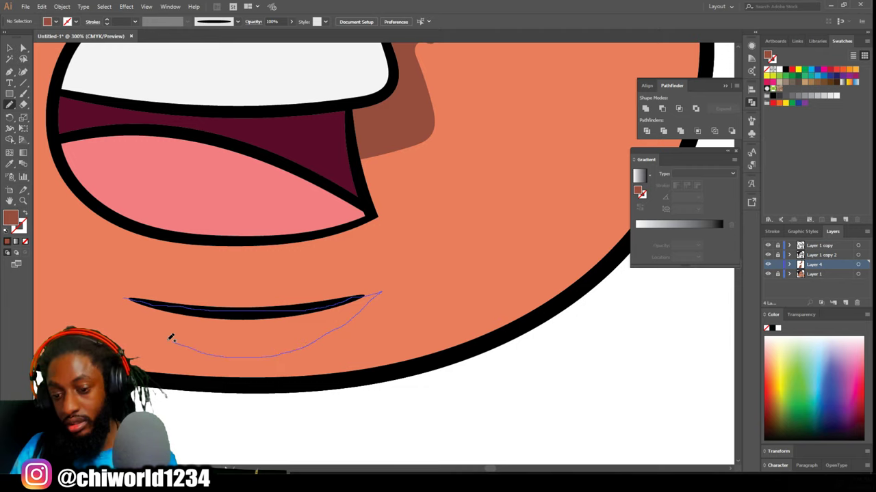
left_click_drag(111, 292, 108, 290)
scroll(336, 356, "down", 6)
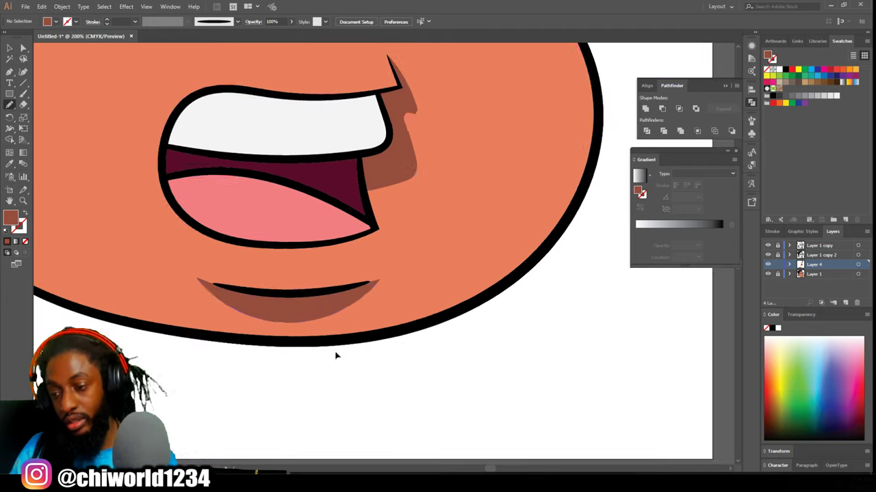
Try adding skin shadows beneath both eyebrows.
scroll(396, 336, "down", 1)
scroll(398, 336, "up", 2)
scroll(399, 339, "up", 7)
mouse_move(413, 329)
left_mouse_down()
mouse_move(387, 269)
mouse_move(291, 209)
mouse_move(454, 230)
mouse_move(505, 295)
mouse_move(412, 333)
left_mouse_up()
scroll(424, 374, "down", 3)
scroll(375, 348, "up", 2)
mouse_move(216, 282)
left_mouse_down()
mouse_move(281, 270)
mouse_move(400, 272)
left_mouse_up()
scroll(473, 364, "down", 4)
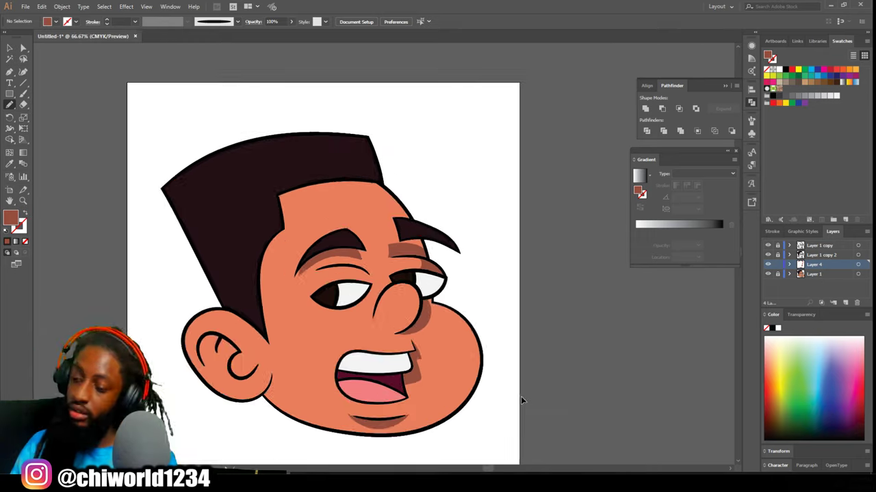
Draw narrow shadows along the face's right edge, covering the forehead, the temple beneath the far eyebrow and the outer far eyelid.
scroll(521, 398, "up", 2)
scroll(521, 389, "up", 3)
mouse_move(439, 338)
left_mouse_down()
mouse_move(414, 264)
mouse_move(396, 181)
mouse_move(452, 213)
mouse_move(474, 281)
mouse_move(522, 314)
mouse_move(440, 395)
left_mouse_up()
scroll(445, 383, "down", 4)
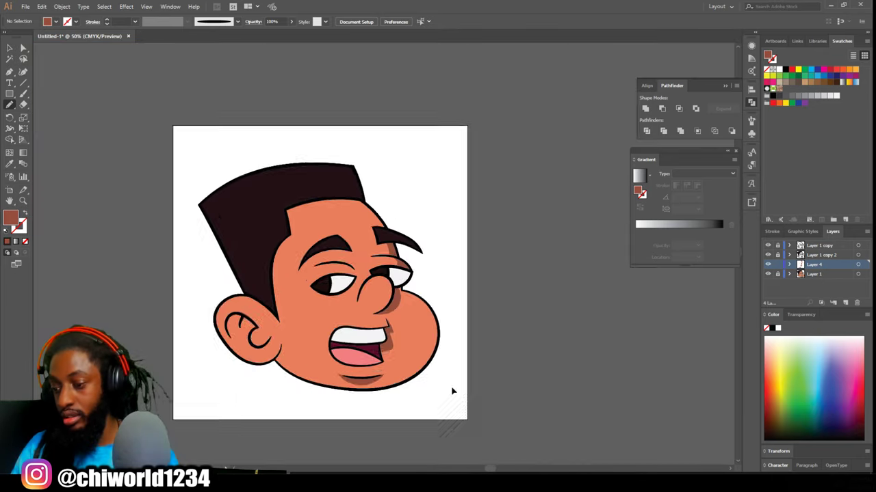
scroll(437, 366, "up", 2)
scroll(433, 364, "up", 2)
mouse_move(435, 307)
left_mouse_down()
mouse_move(326, 186)
mouse_move(356, 195)
mouse_move(409, 240)
mouse_move(456, 308)
left_mouse_up()
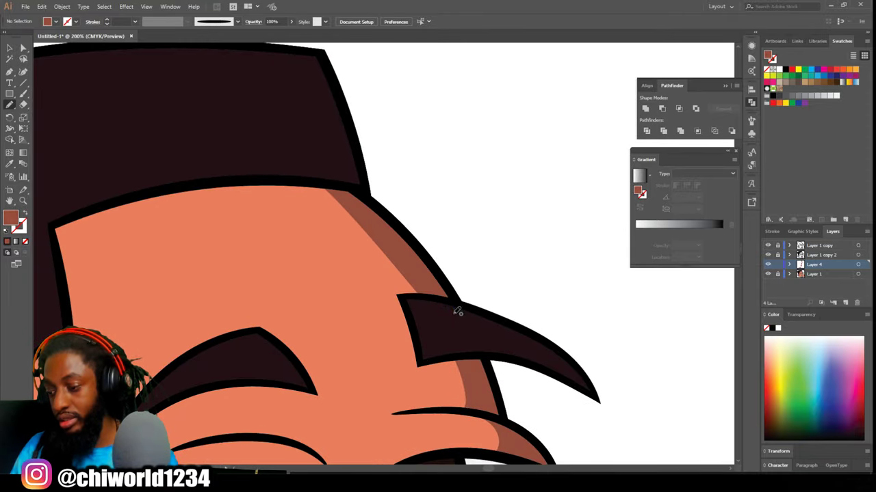
scroll(456, 311, "down", 3)
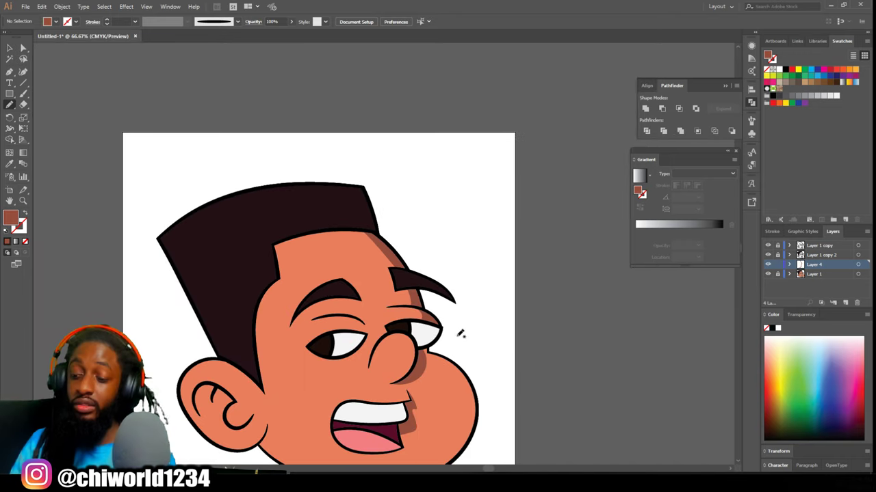
Draw a broad shadow along the cheek and jaw outline, from the chin crease up the right side of the face.
scroll(469, 342, "down", 2)
scroll(470, 342, "down", 2)
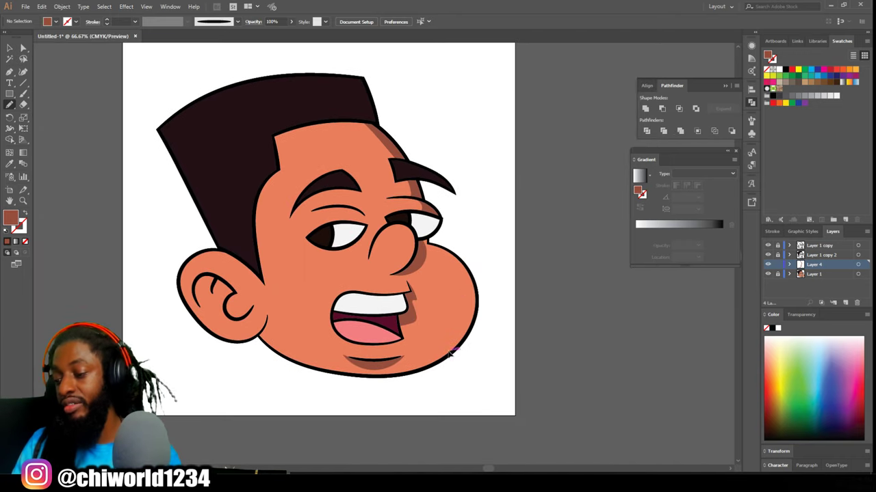
scroll(445, 356, "right", 2)
scroll(420, 348, "up", 3)
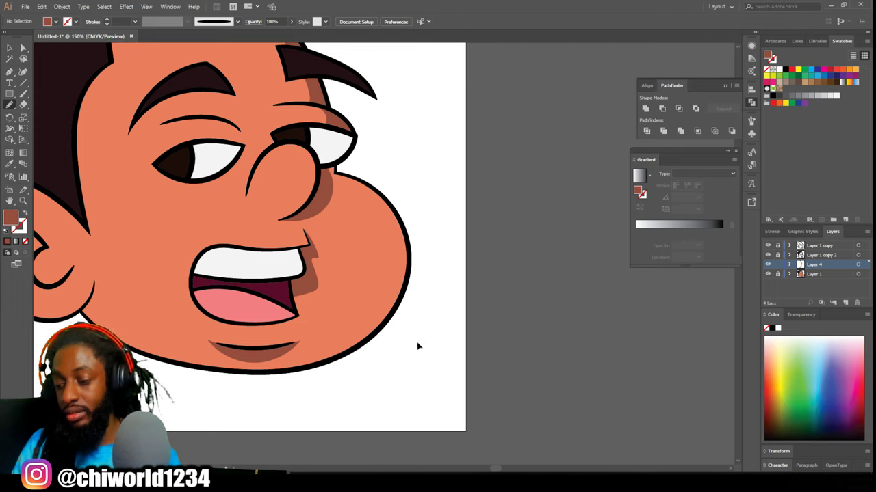
scroll(272, 357, "up", 2)
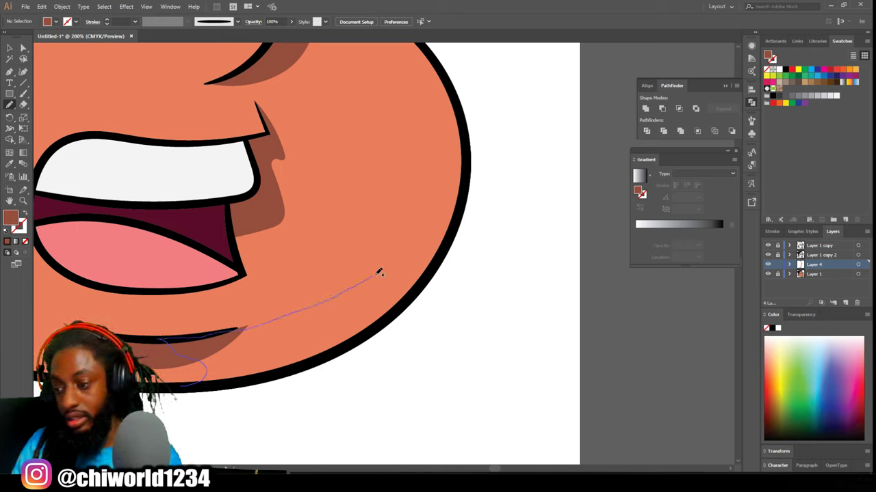
mouse_move(460, 133)
left_mouse_down()
mouse_move(457, 107)
mouse_move(468, 163)
mouse_move(435, 271)
mouse_move(345, 341)
mouse_move(260, 376)
mouse_move(186, 387)
left_mouse_up()
key("ctrl+minus")
key("ctrl+minus")
key("ctrl+minus")
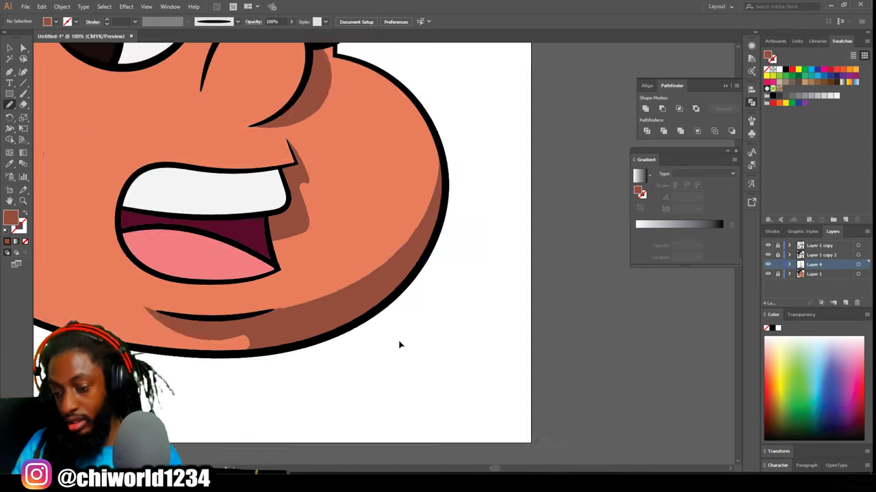
Add a thin shadow shape along the jaw shadow's upper edge to blend it with the end of the chin crease.
key("ctrl+plus")
key("ctrl+plus")
key("ctrl+plus")
key("ctrl+plus")
mouse_move(259, 382)
left_mouse_down()
mouse_move(417, 335)
mouse_move(461, 351)
left_mouse_up()
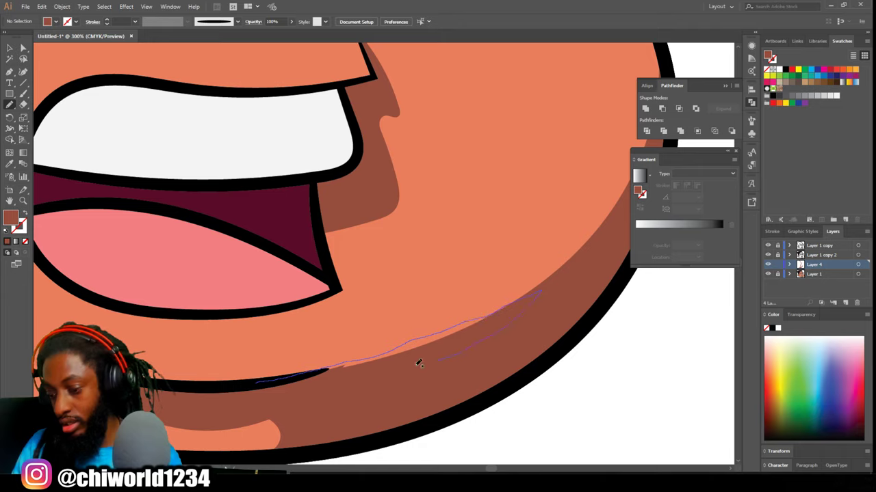
scroll(433, 373, "down", 5)
Draw a wavy shadow inside the ear, beneath the upper fold and along the inner curve.
scroll(335, 349, "up", 5)
mouse_move(337, 375)
left_mouse_down()
mouse_move(286, 269)
mouse_move(205, 239)
mouse_move(349, 243)
mouse_move(337, 374)
left_mouse_up()
scroll(307, 285, "down", 5)
scroll(288, 231, "up", 3)
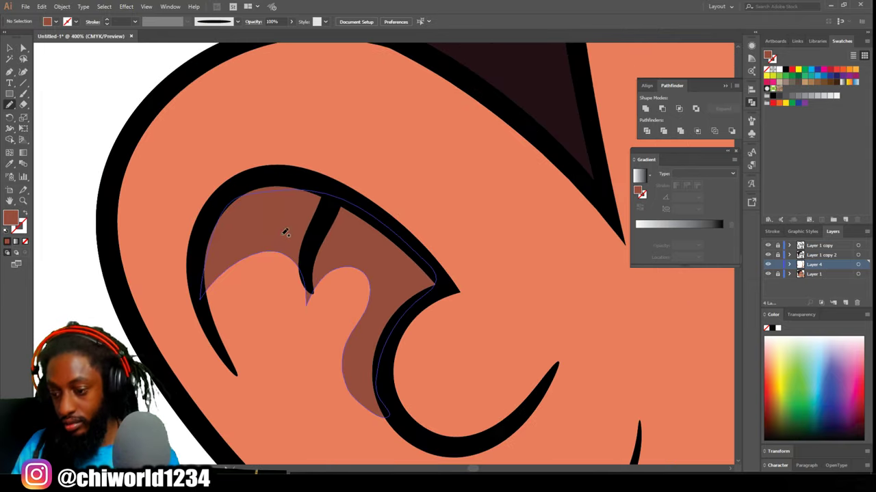
scroll(435, 340, "down", 3)
Draw a shadow down the nose bridge and over the inner corner of the far eyelid.
scroll(380, 318, "up", 6)
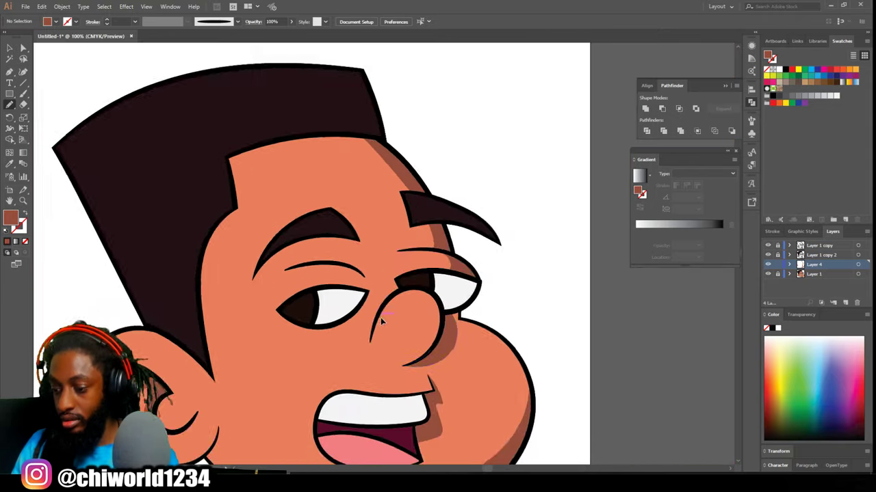
mouse_move(484, 166)
left_mouse_down()
mouse_move(373, 244)
mouse_move(438, 167)
left_mouse_up()
scroll(512, 228, "down", 4)
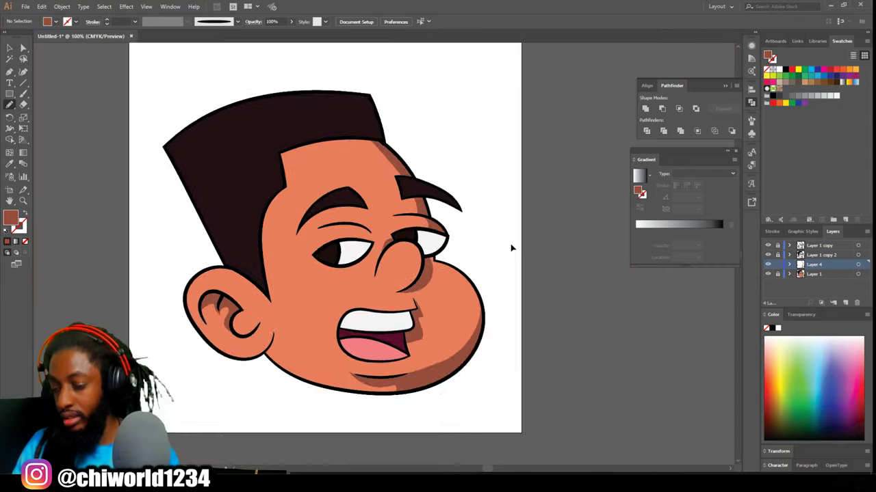
scroll(499, 215, "up", 4)
mouse_move(541, 240)
left_mouse_down()
mouse_move(549, 152)
mouse_move(426, 187)
mouse_move(403, 308)
left_mouse_up()
scroll(404, 308, "down", 5)
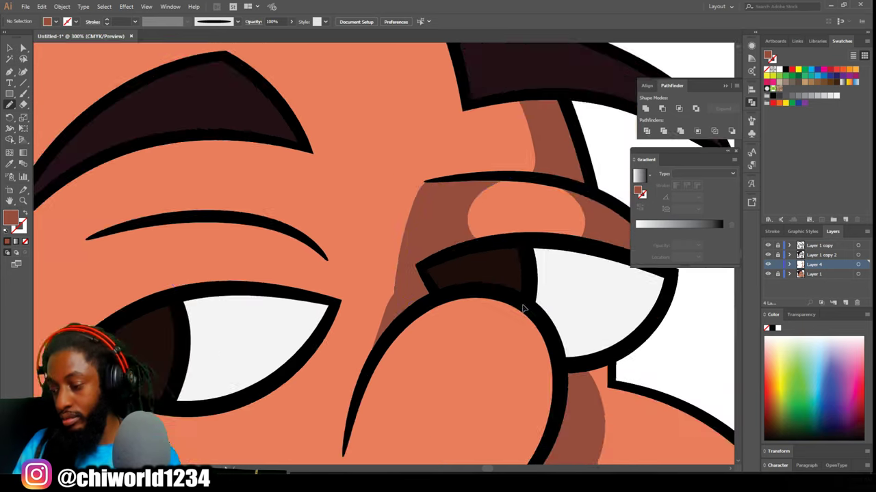
Extend the shadow between the eyebrows, beneath the near eyebrow's inner end and around the near eye's inner corner.
scroll(411, 295, "up", 4)
scroll(410, 296, "up", 2)
mouse_move(290, 385)
left_mouse_down()
mouse_move(370, 400)
mouse_move(472, 181)
mouse_move(219, 213)
mouse_move(218, 356)
left_mouse_up()
scroll(269, 299, "up", 3)
mouse_move(180, 270)
left_mouse_down()
mouse_move(218, 182)
mouse_move(356, 233)
mouse_move(337, 296)
left_mouse_up()
scroll(338, 295, "down", 6)
scroll(389, 297, "up", 6)
mouse_move(186, 220)
left_mouse_down()
mouse_move(463, 283)
mouse_move(188, 222)
left_mouse_up()
scroll(376, 273, "down", 6)
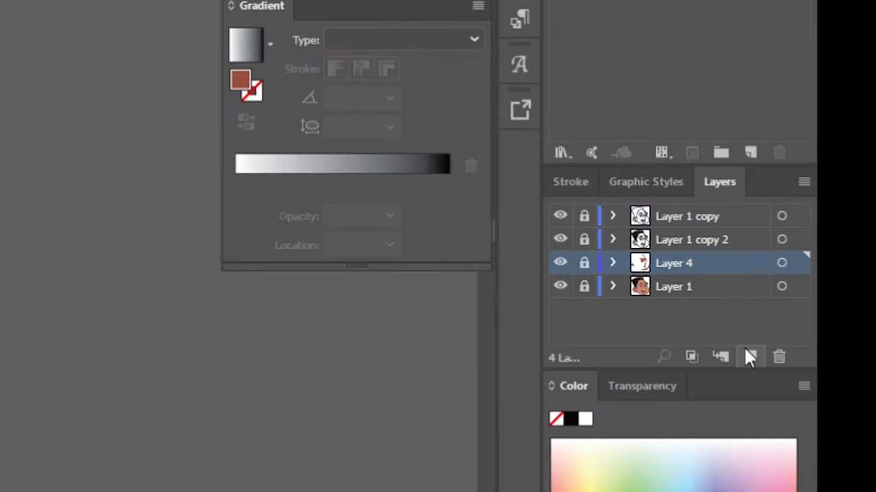
Add a new layer and place it between Layer 1 copy and Layer 1 copy 2.
left_click(749, 356)
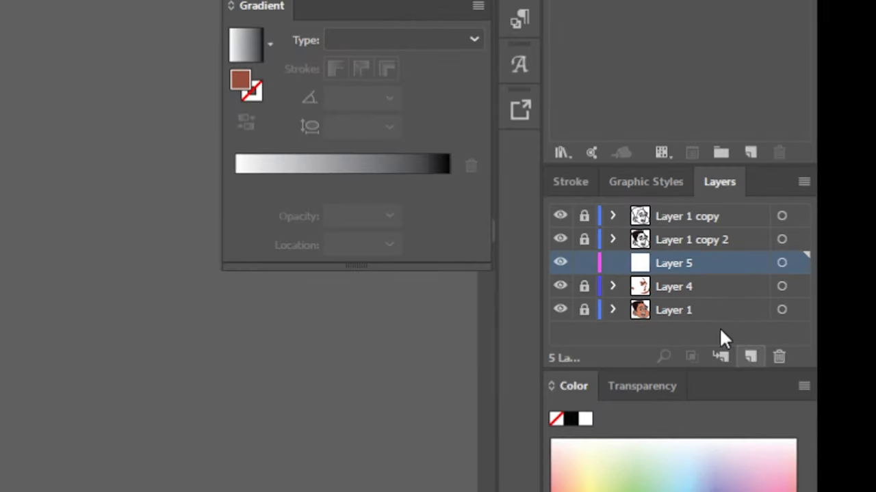
left_click_drag(667, 260, 659, 234)
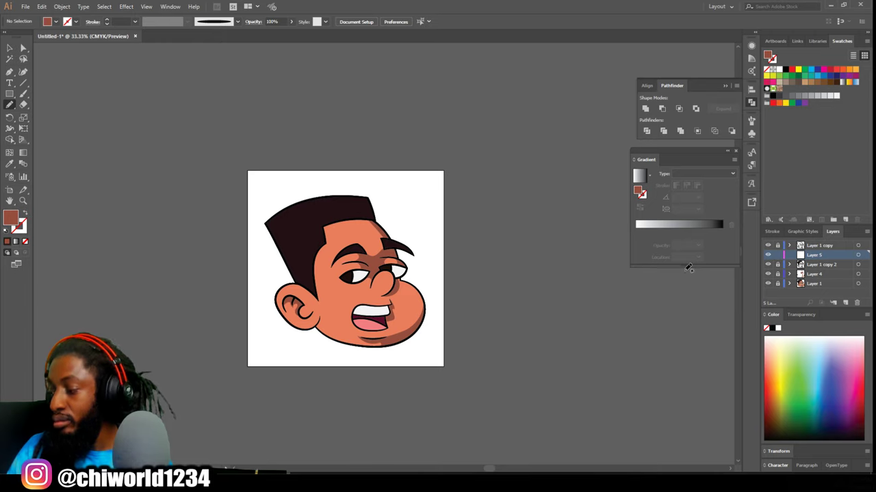
Sample the off-white of the near eye and change the fill to the purplish grey 877B86.
scroll(377, 295, "up", 8)
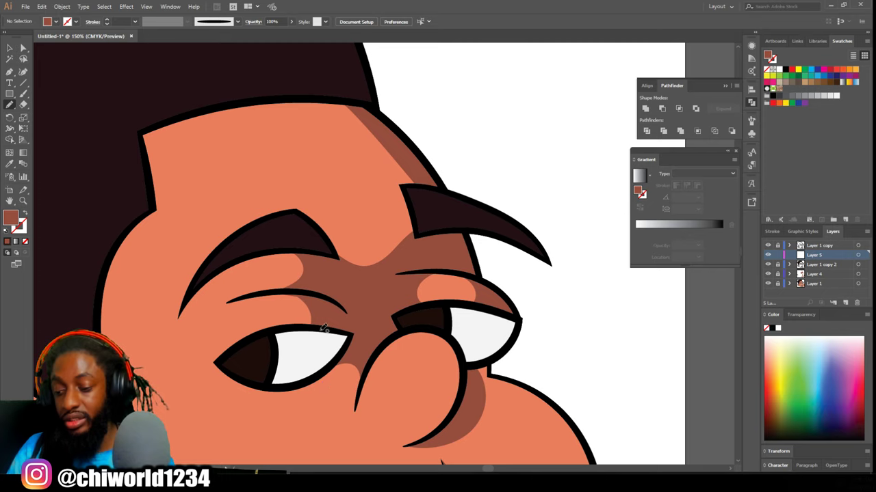
scroll(336, 327, "down", 5)
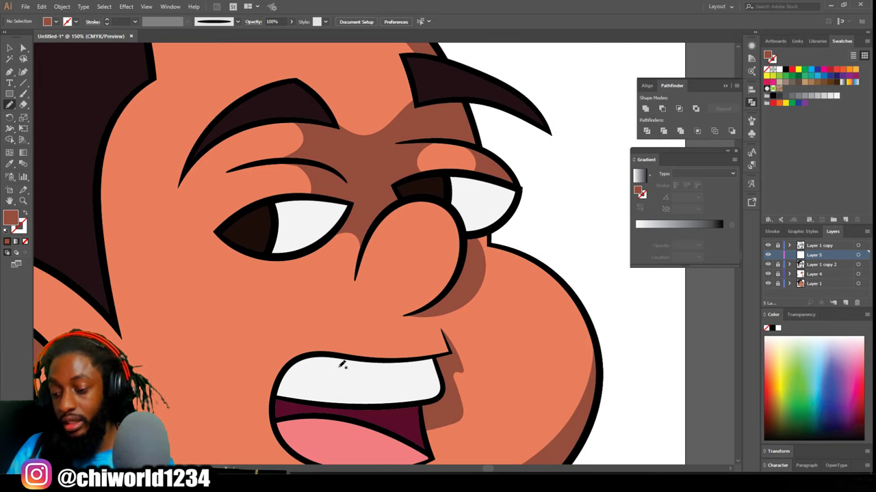
scroll(347, 381, "down", 1)
left_click(10, 164)
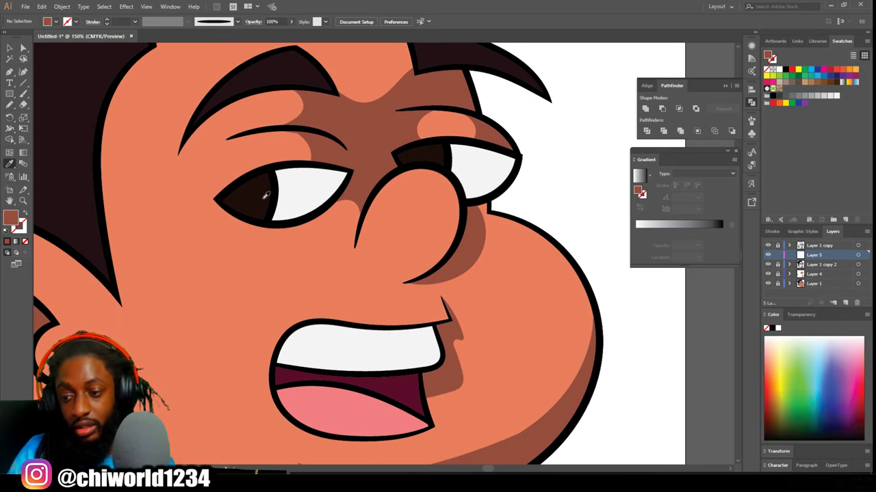
left_click(285, 189)
double_click(10, 218)
left_click(516, 406)
left_click(637, 370)
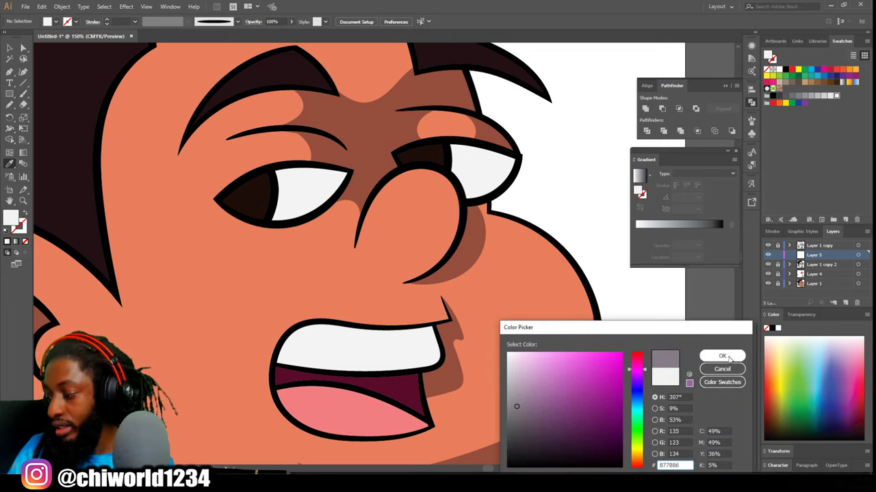
left_click(725, 356)
Draw grey shadows with the Pencil tool along the upper parts of both eye whites and the upper teeth.
left_click(9, 105)
scroll(218, 187, "up", 1)
scroll(219, 187, "up", 4)
mouse_move(236, 260)
left_mouse_down()
mouse_move(257, 352)
mouse_move(504, 359)
mouse_move(358, 240)
mouse_move(236, 258)
left_mouse_up()
scroll(274, 256, "down", 5)
scroll(441, 243, "up", 4)
mouse_move(280, 184)
left_mouse_down()
mouse_move(285, 239)
mouse_move(438, 275)
mouse_move(313, 185)
left_mouse_up()
scroll(314, 184, "down", 3)
scroll(356, 299, "up", 3)
mouse_move(189, 199)
left_mouse_down()
mouse_move(132, 230)
mouse_move(321, 255)
mouse_move(541, 229)
mouse_move(471, 201)
mouse_move(206, 195)
left_mouse_up()
scroll(441, 327, "down", 4)
scroll(441, 327, "down", 2)
Sample the tongue's pink and change the fill to a darker, muted red.
scroll(397, 299, "up", 5)
left_click(10, 165)
left_click(206, 239)
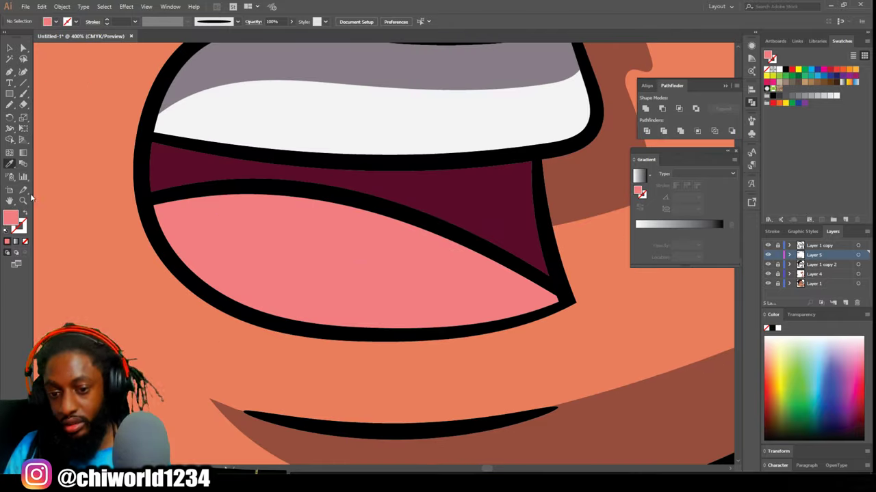
double_click(10, 218)
left_click(572, 401)
left_click(722, 356)
Draw a dark red shadow over the left part of the tongue with the Pencil tool.
left_click(9, 104)
mouse_move(382, 309)
left_mouse_down()
mouse_move(222, 301)
mouse_move(147, 219)
mouse_move(189, 192)
mouse_move(335, 194)
left_mouse_up()
scroll(478, 313, "down", 7)
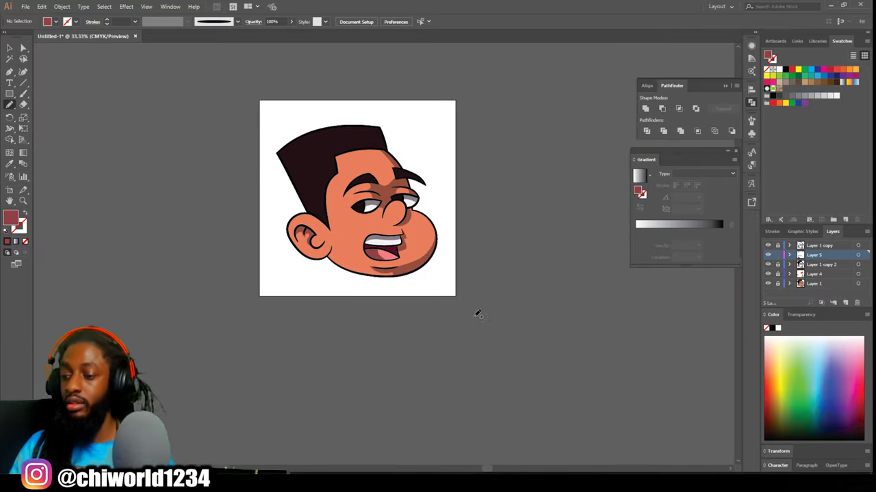
scroll(477, 314, "up", 3)
scroll(479, 308, "down", 2)
scroll(479, 308, "up", 1)
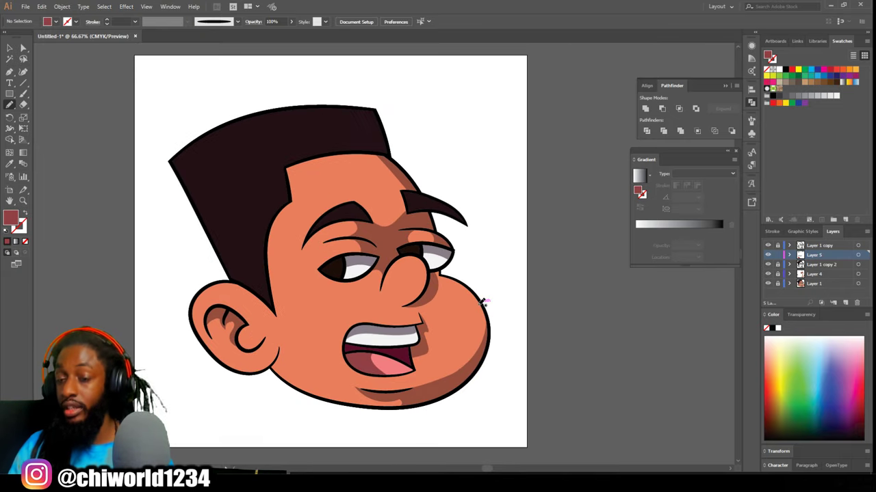